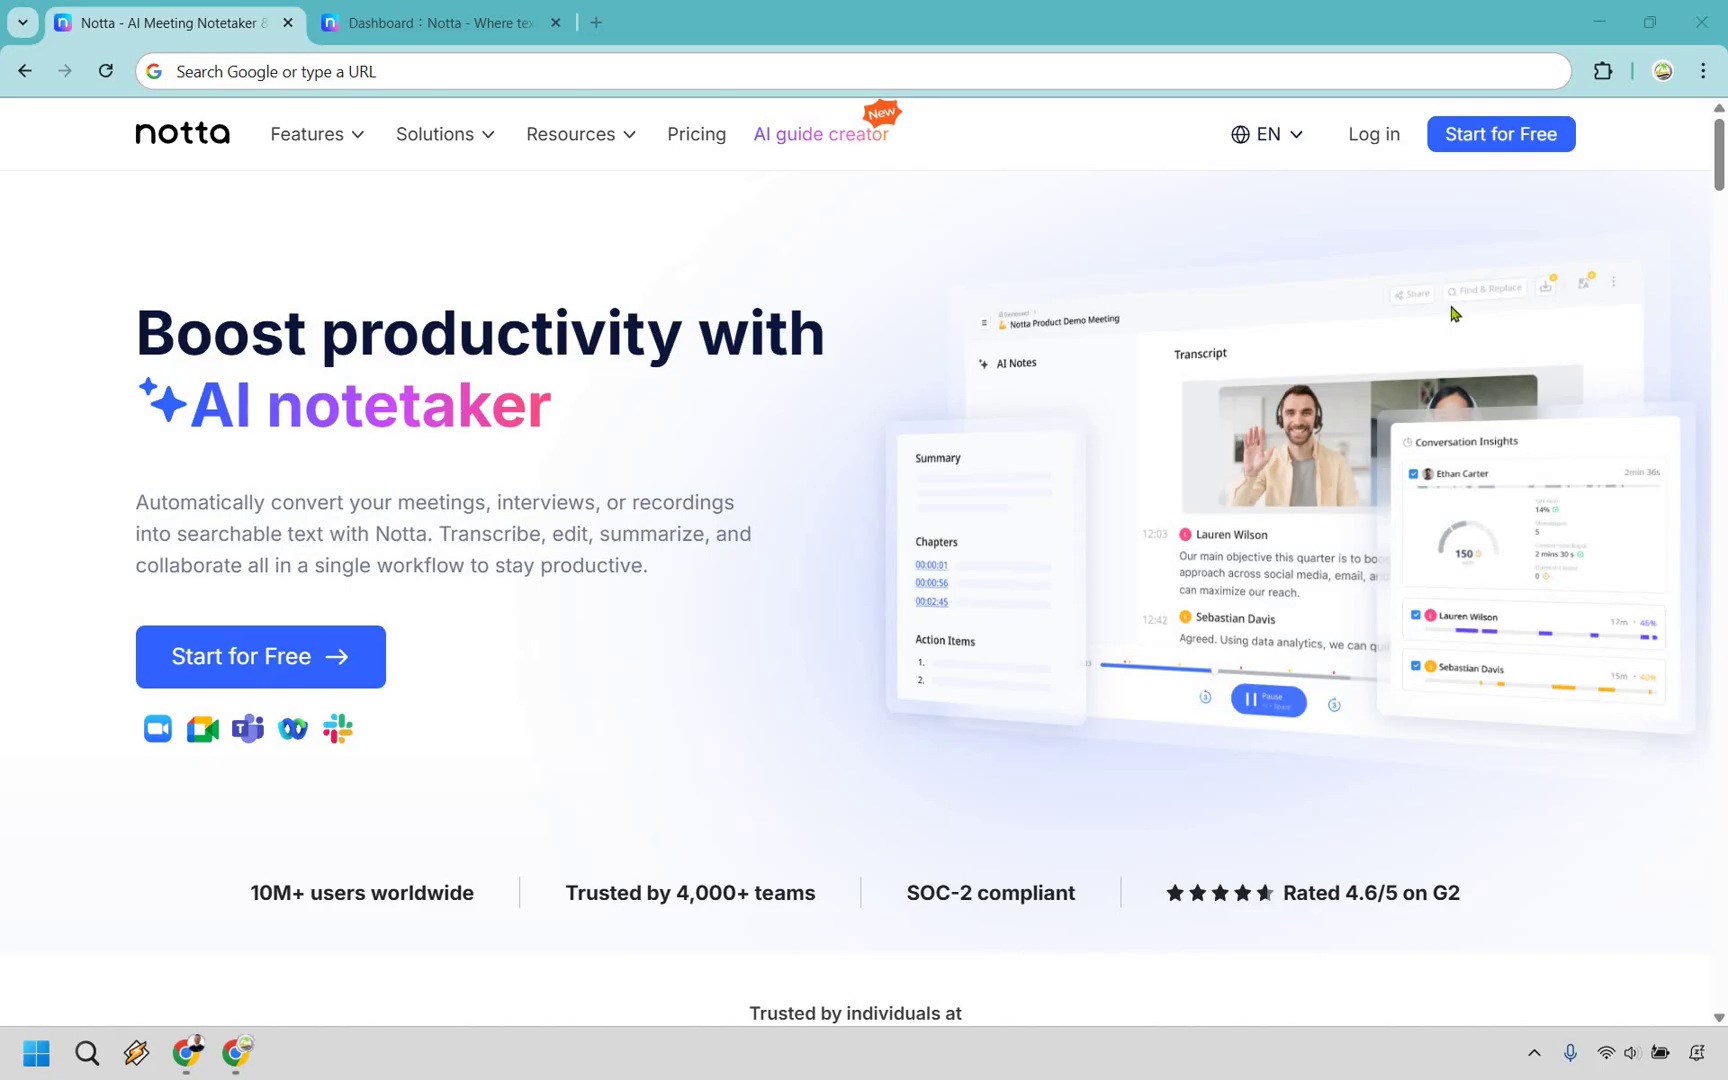
Step: Switch to the Dashboard tab showing the three records under My Records
{"action": "left_click", "coordinate": [364, 12]}
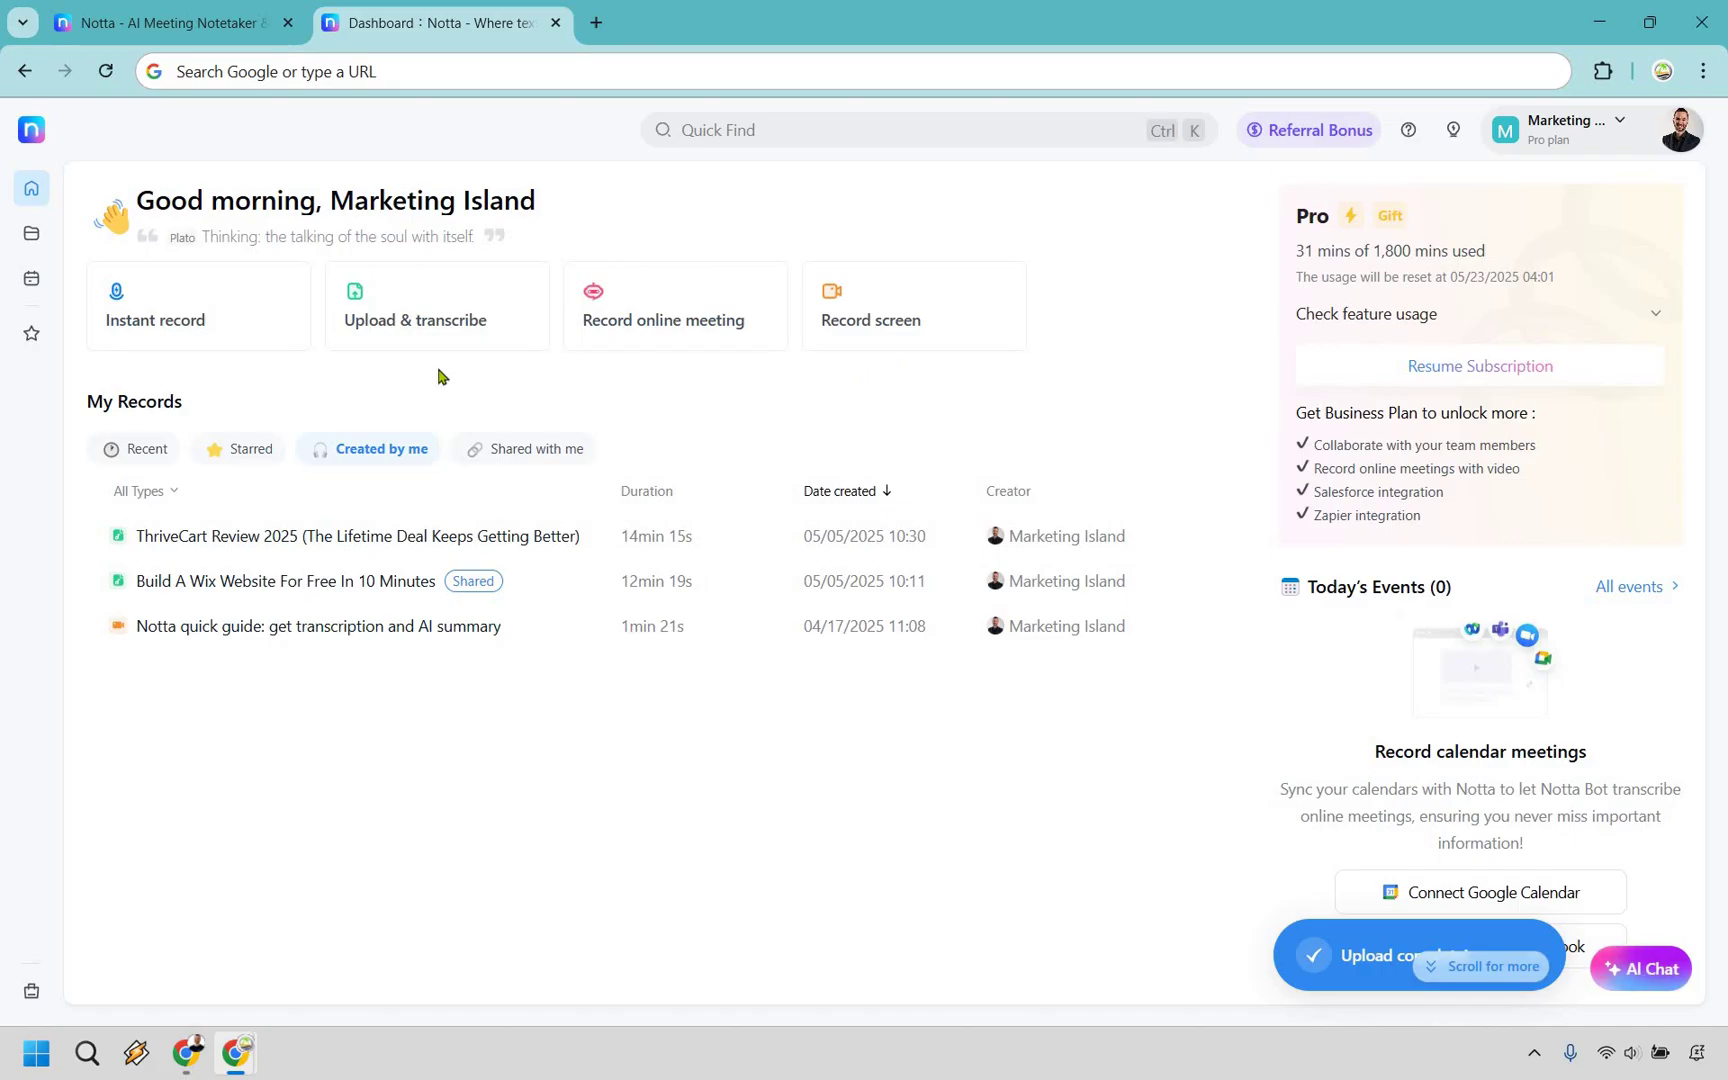
Step: Begin an instant recording setup and browse the transcription languages, keeping English
{"action": "left_click", "coordinate": [171, 315]}
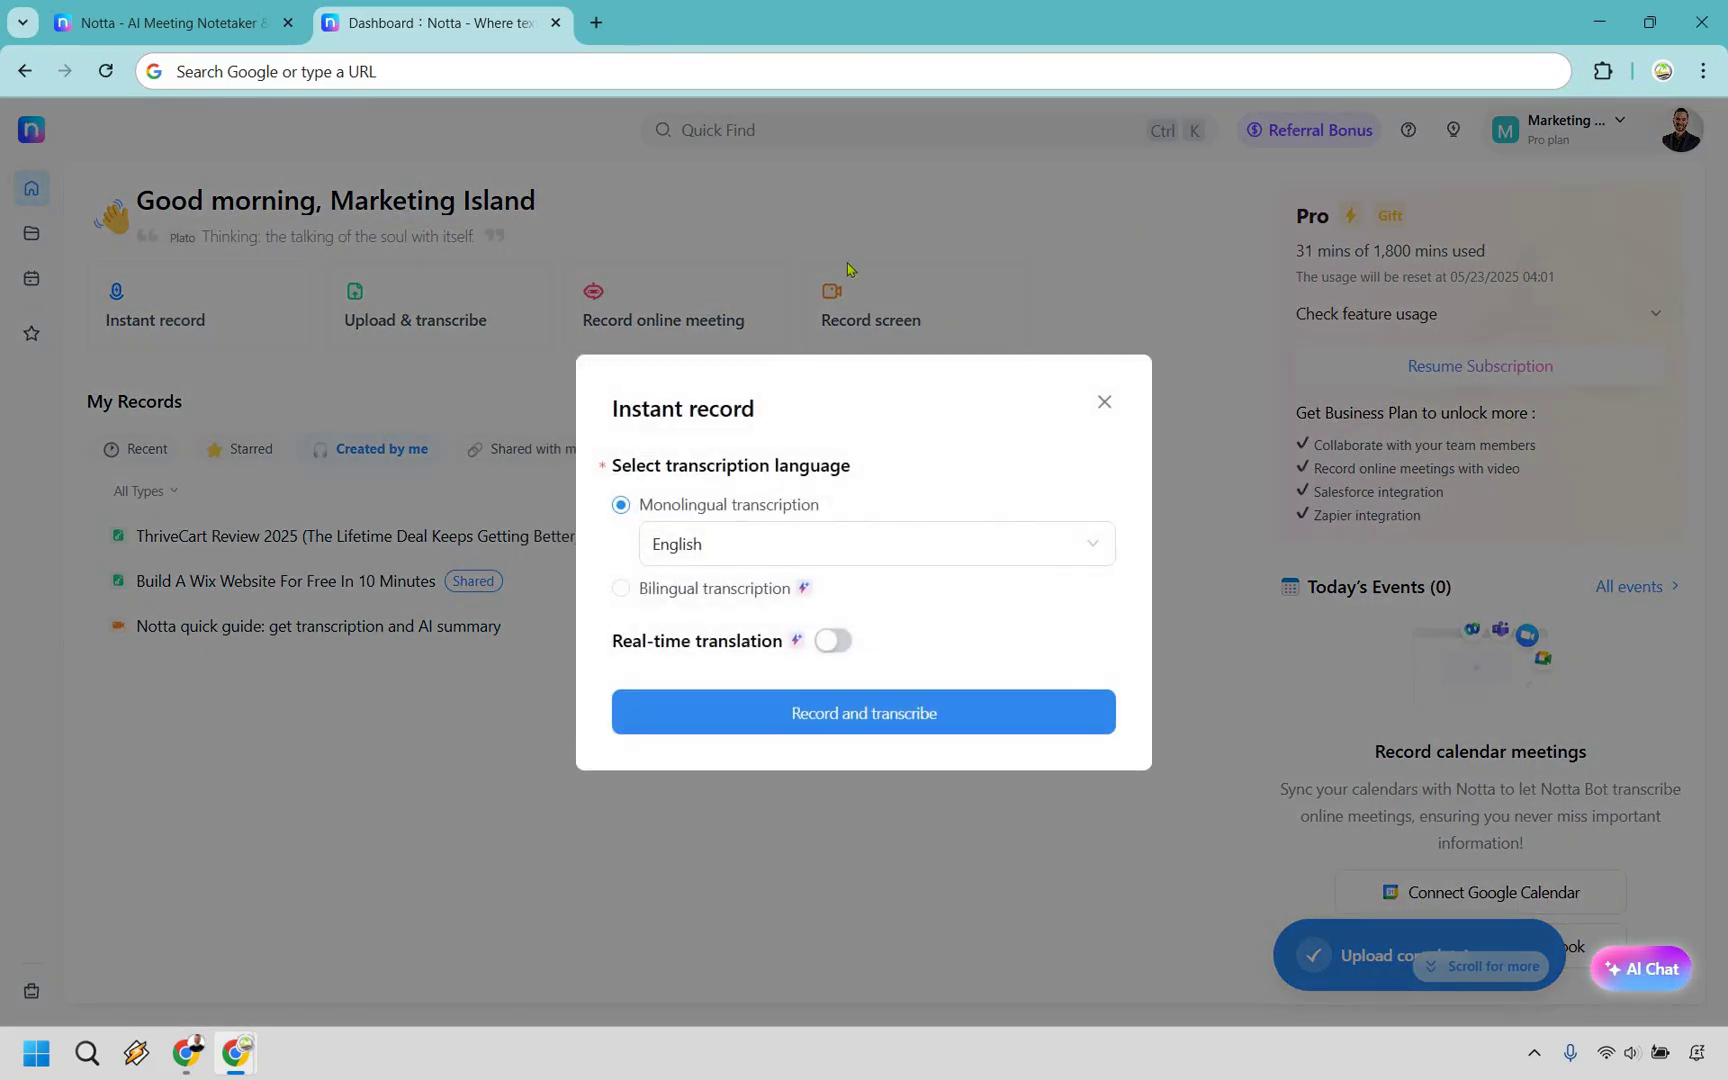
{"action": "left_click", "coordinate": [966, 555]}
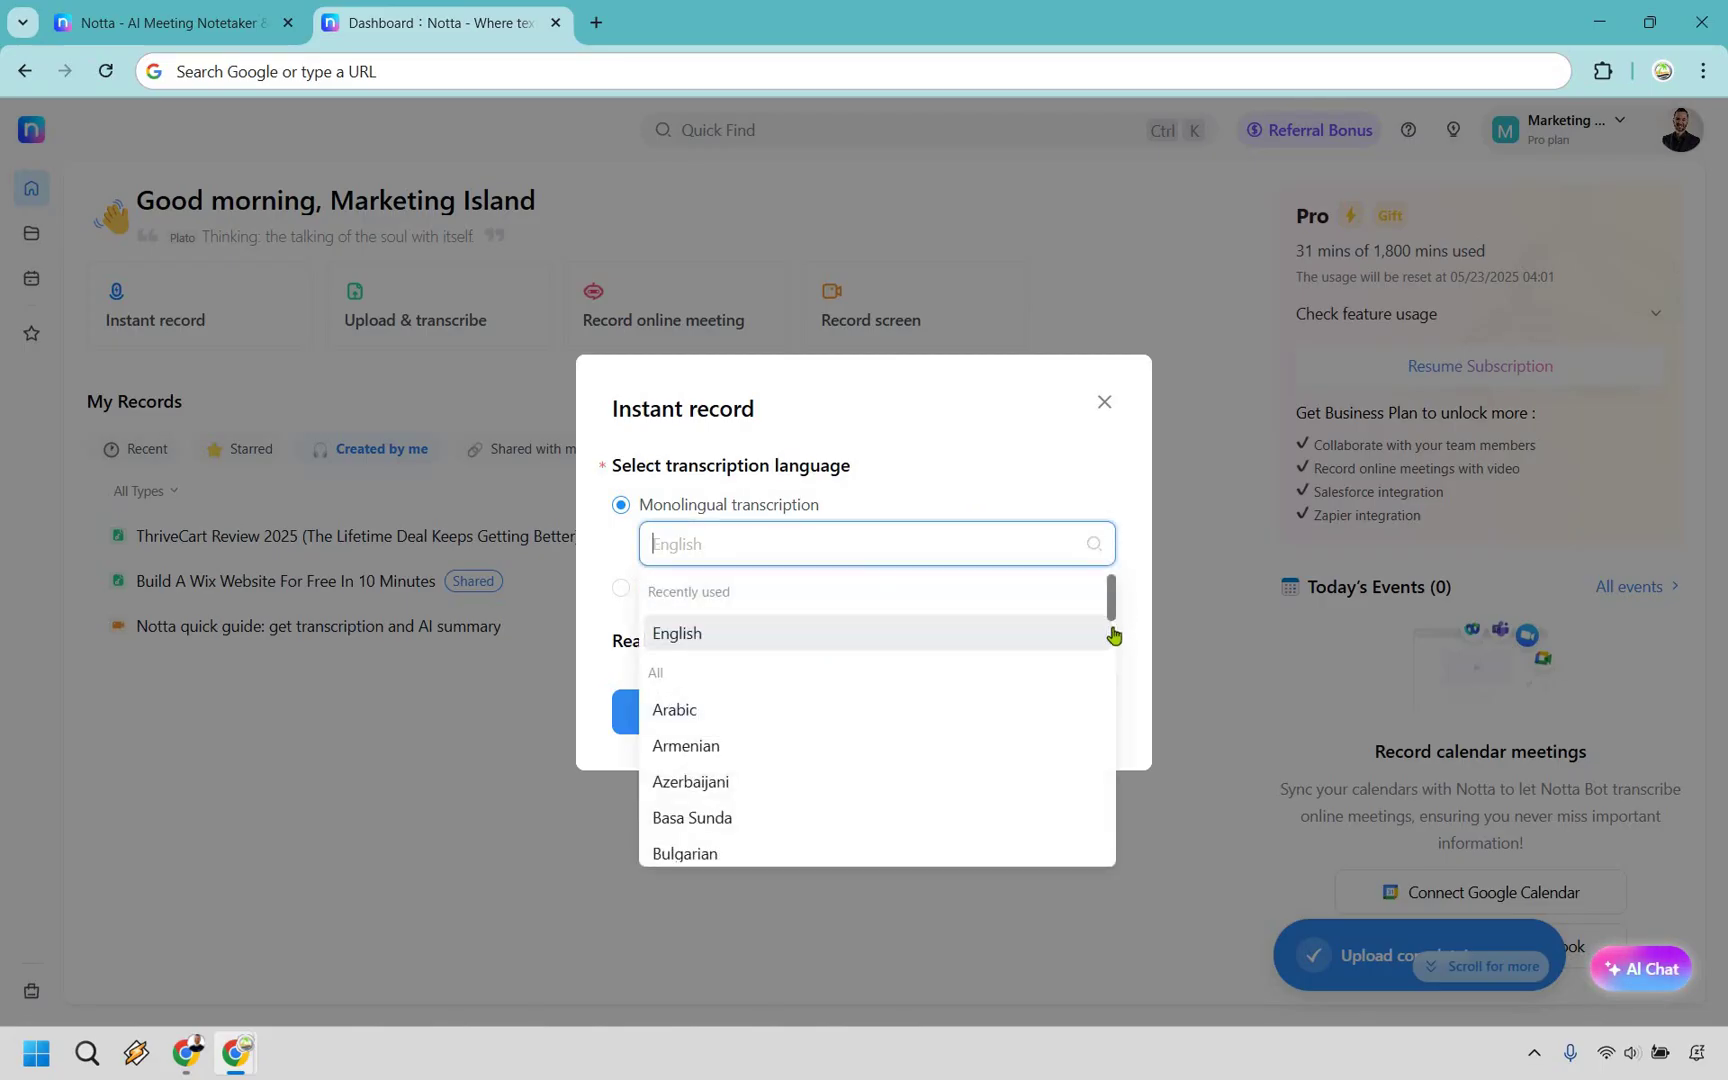
{"action": "scroll", "coordinate": [1115, 637], "scroll_direction": "down", "scroll_amount": 4}
{"action": "scroll", "coordinate": [1115, 714], "scroll_direction": "down", "scroll_amount": 12}
{"action": "scroll", "coordinate": [1110, 850], "scroll_direction": "down", "scroll_amount": 5}
{"action": "left_click", "coordinate": [780, 530]}
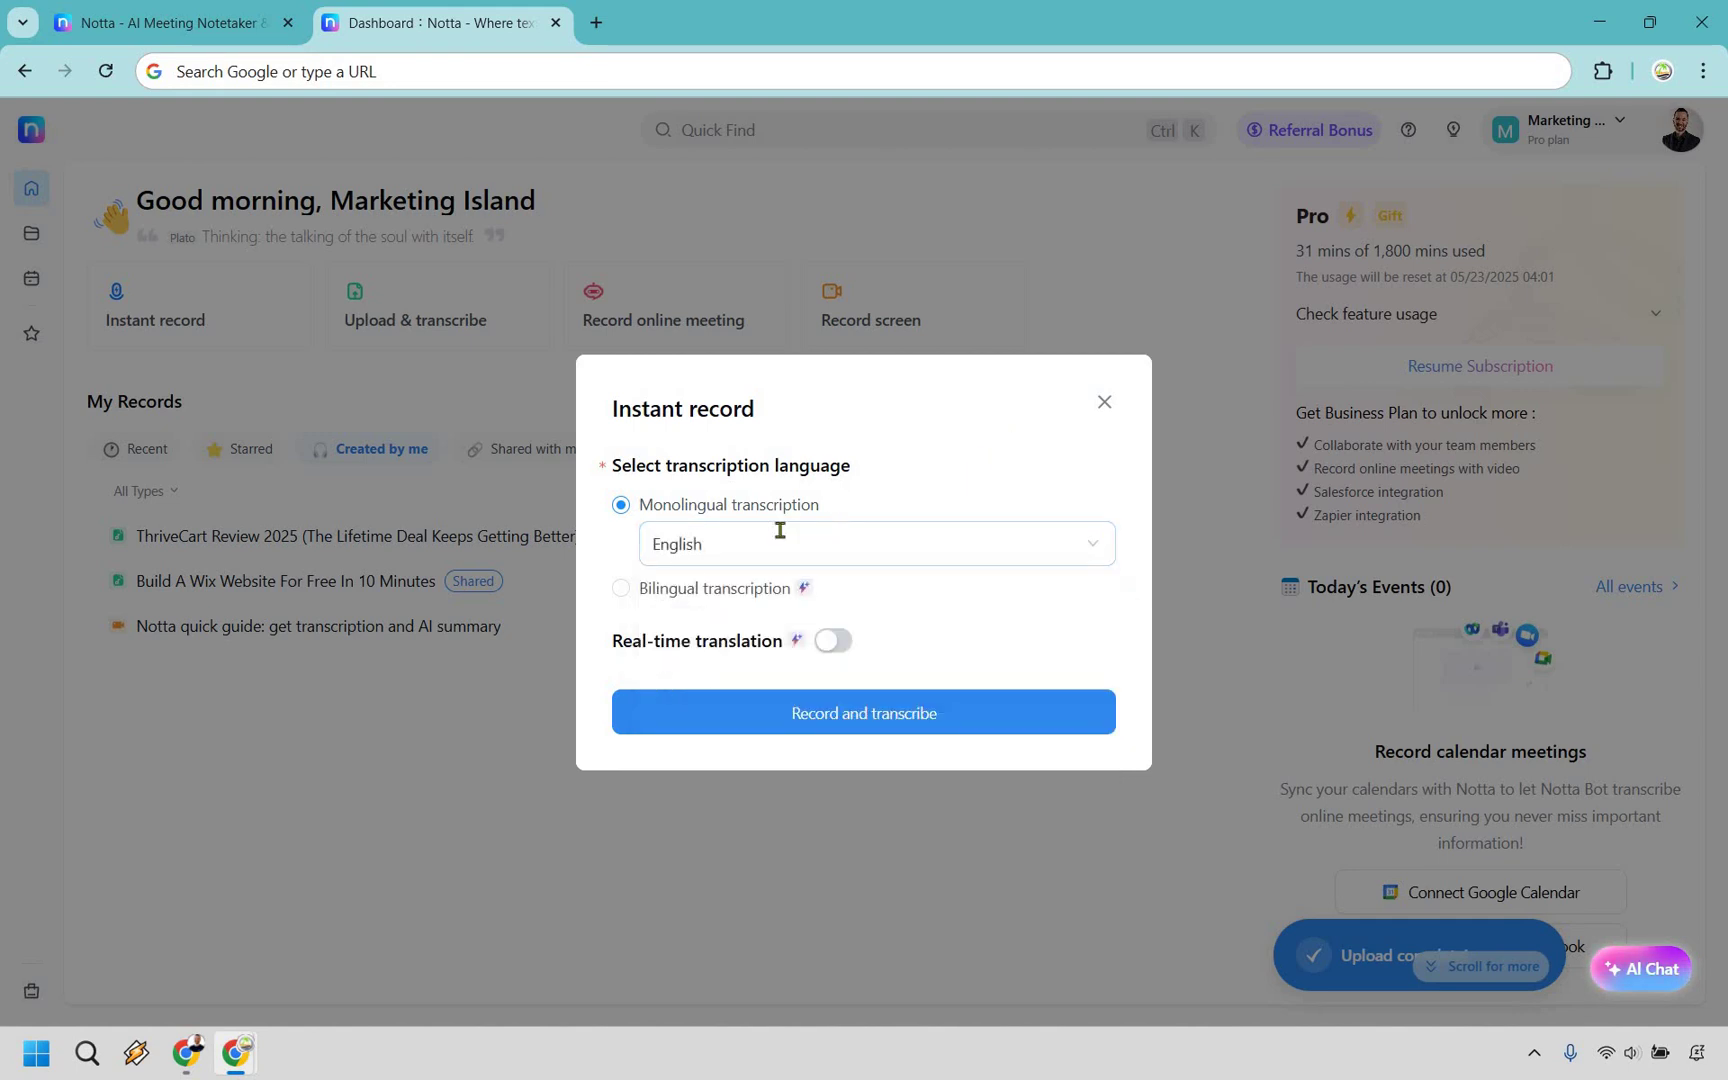
Step: Try bilingual transcription, then revert to monolingual English transcription
{"action": "left_click", "coordinate": [624, 589]}
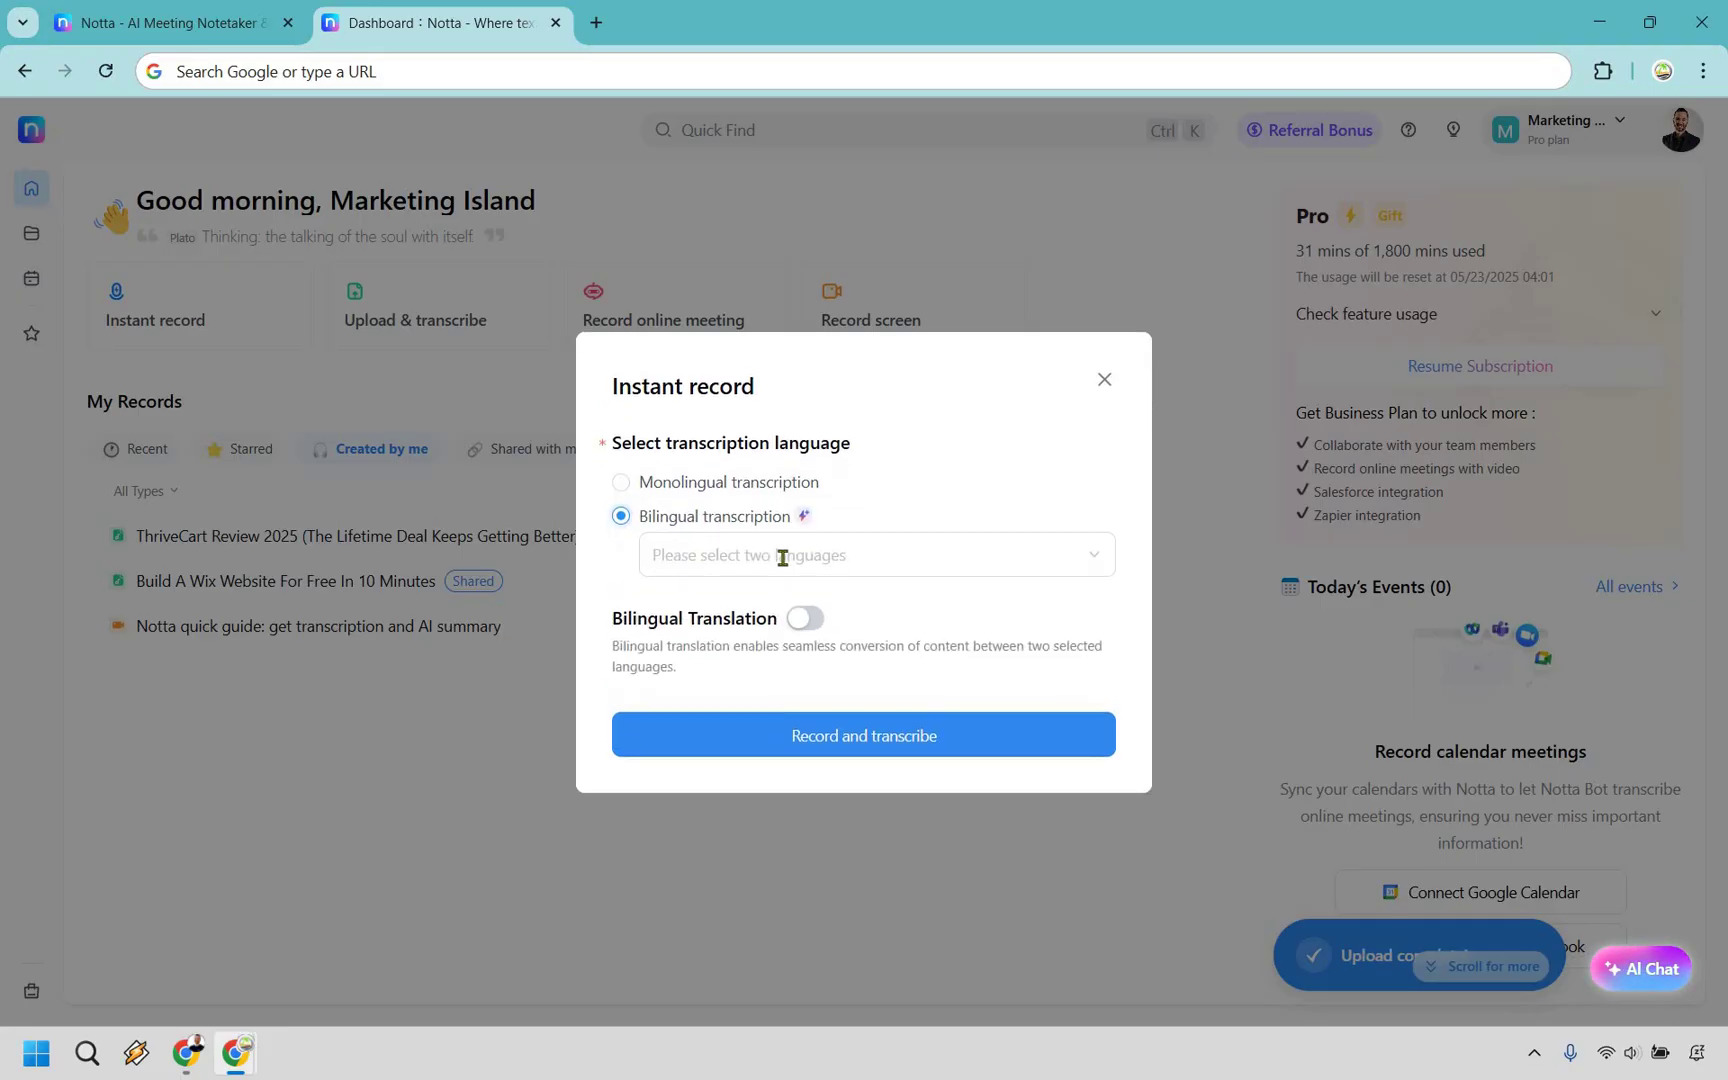
{"action": "left_click", "coordinate": [783, 558]}
{"action": "scroll", "coordinate": [843, 670], "scroll_direction": "down", "scroll_amount": 10}
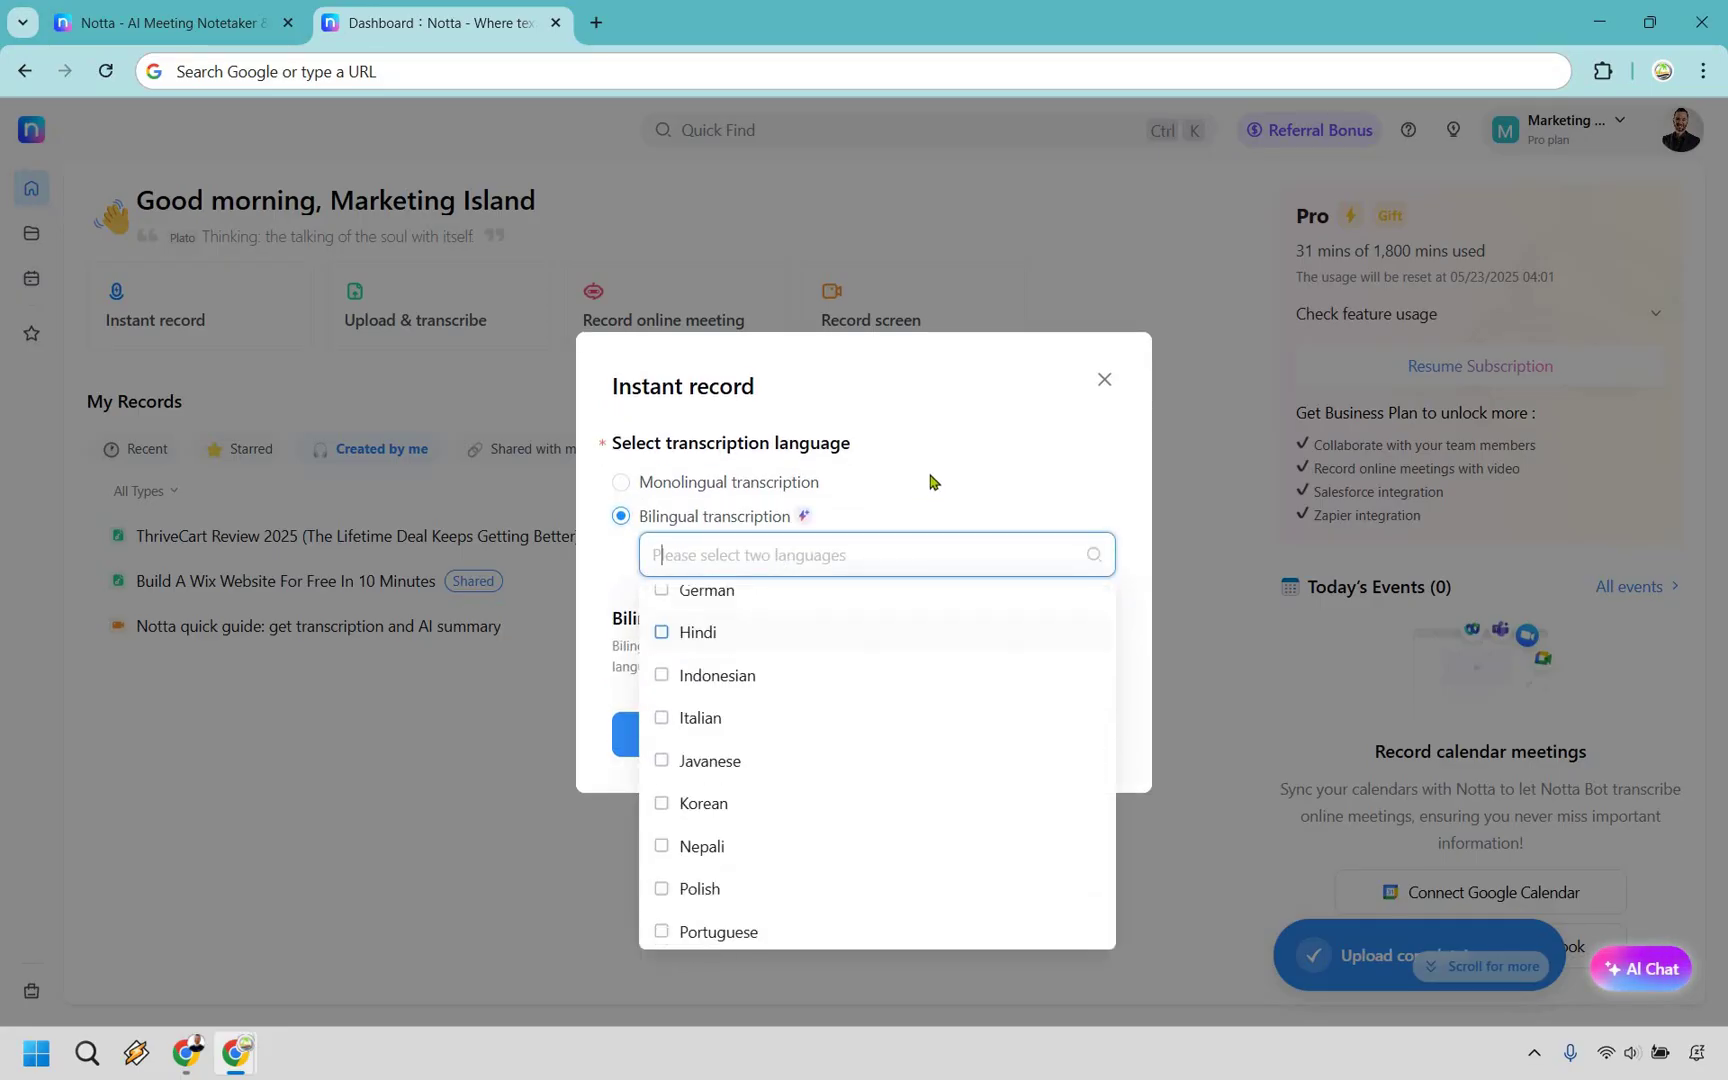
{"action": "left_click", "coordinate": [947, 503]}
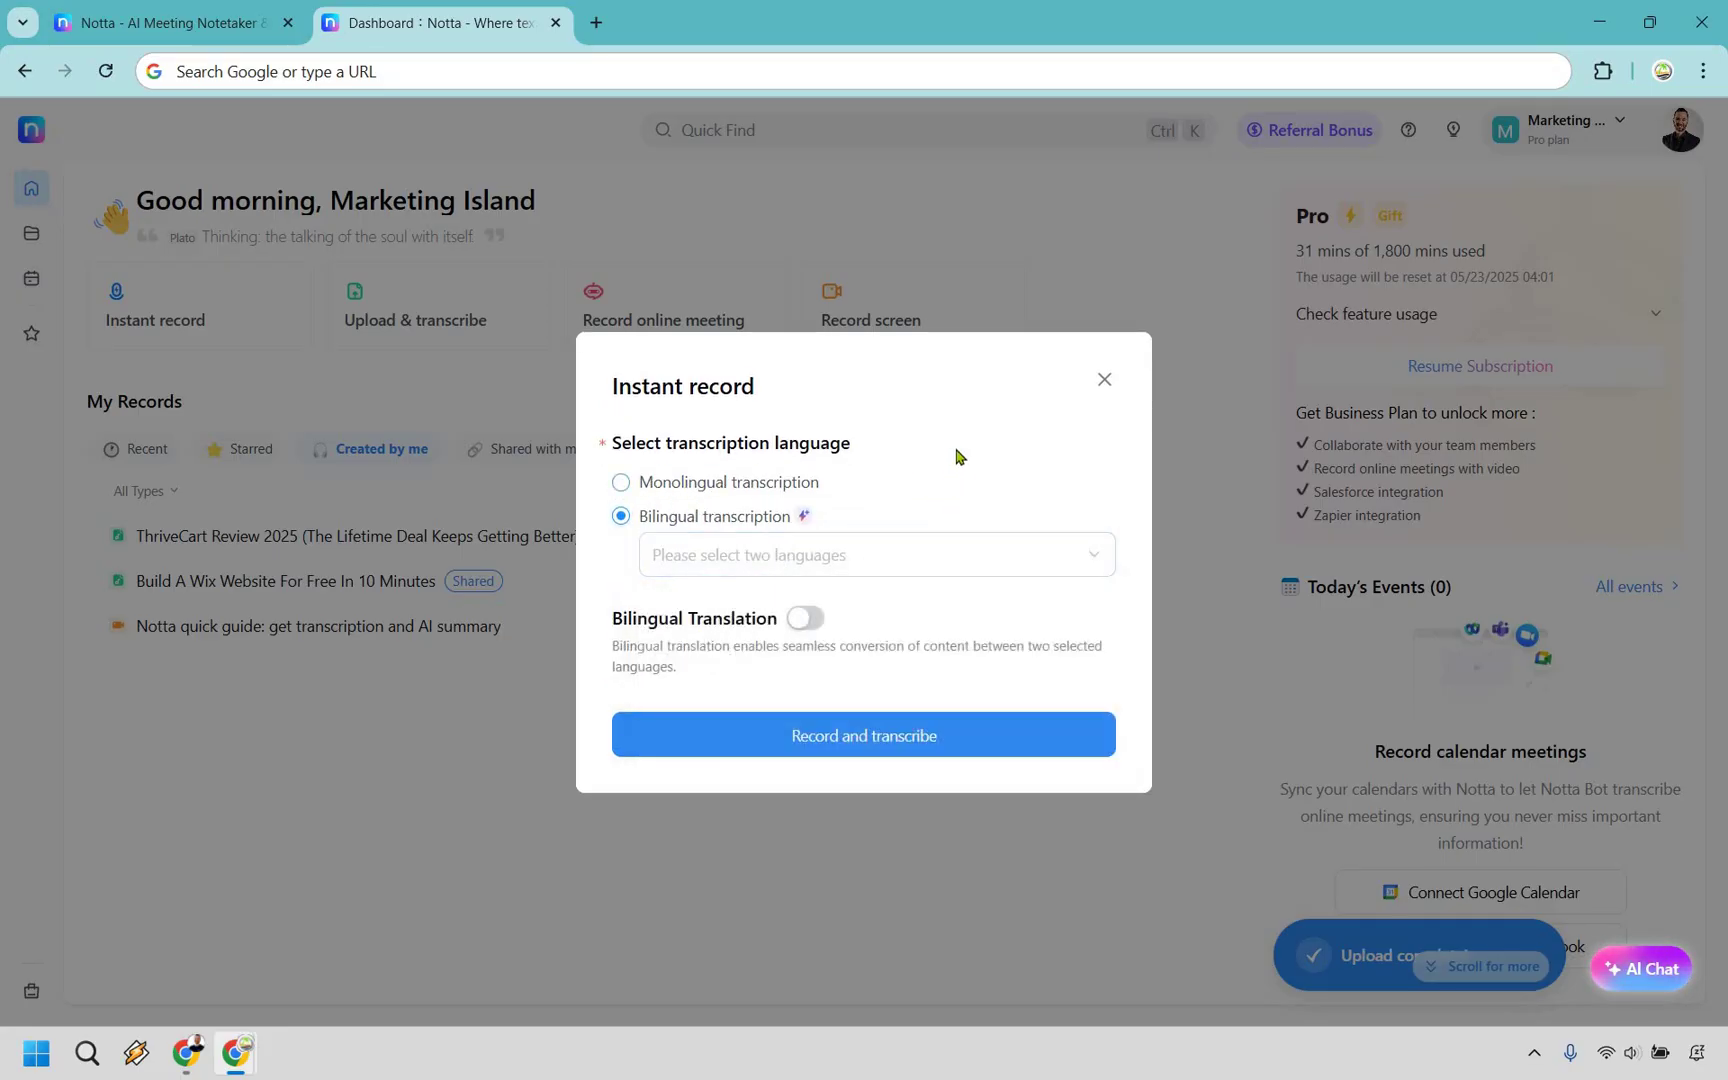
{"action": "left_click", "coordinate": [960, 480]}
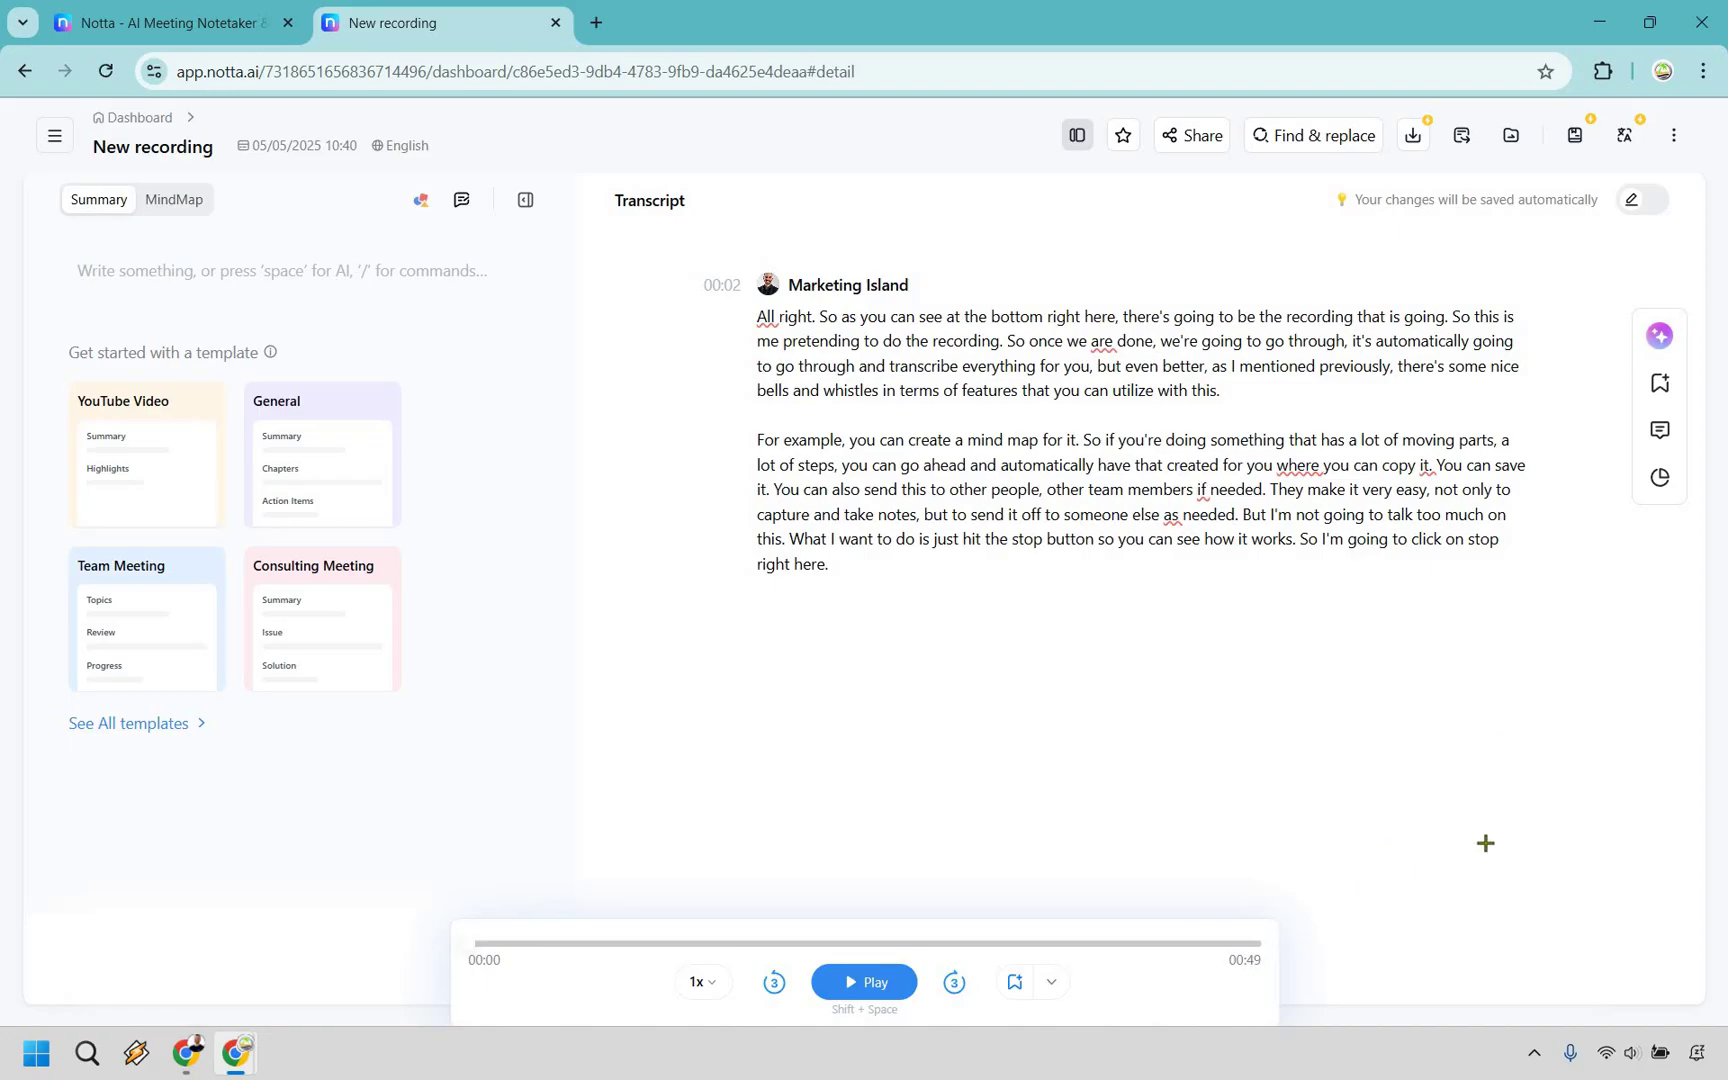
{"action": "left_click", "coordinate": [812, 286]}
{"action": "left_click", "coordinate": [835, 220]}
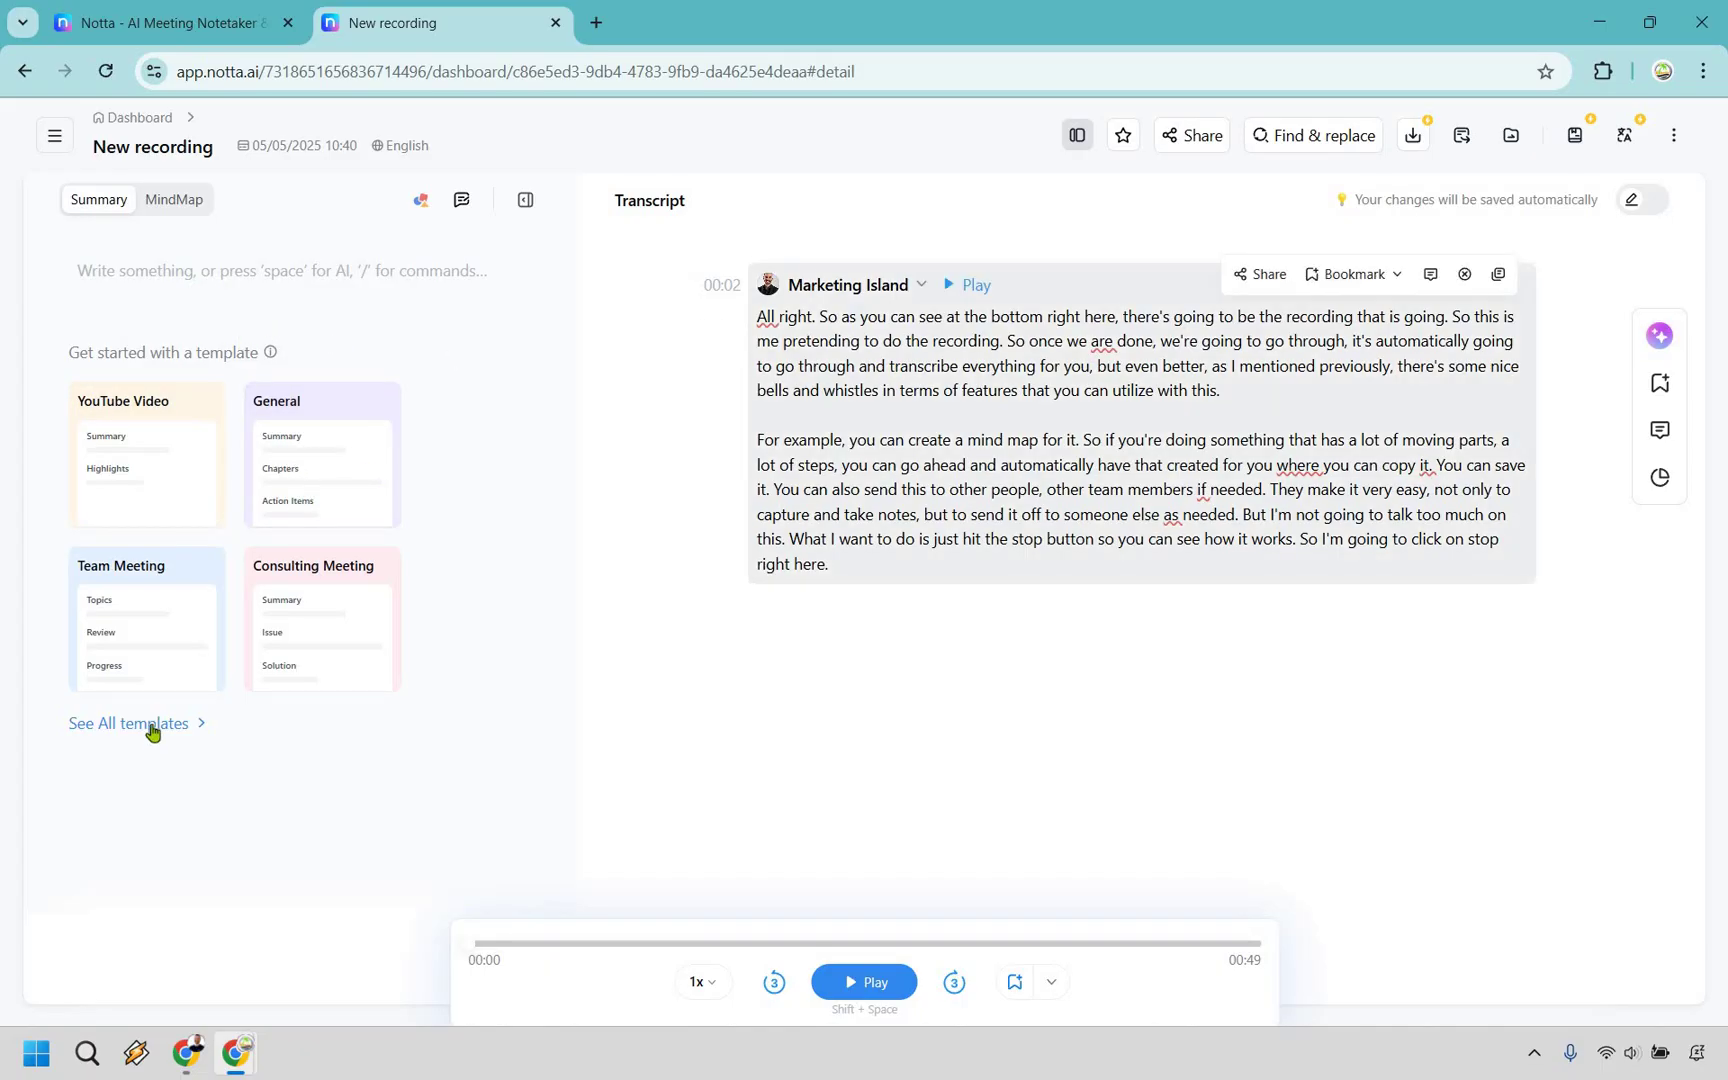
Step: Browse the full template library and apply the General template to the recording's summary
{"action": "left_click", "coordinate": [130, 722]}
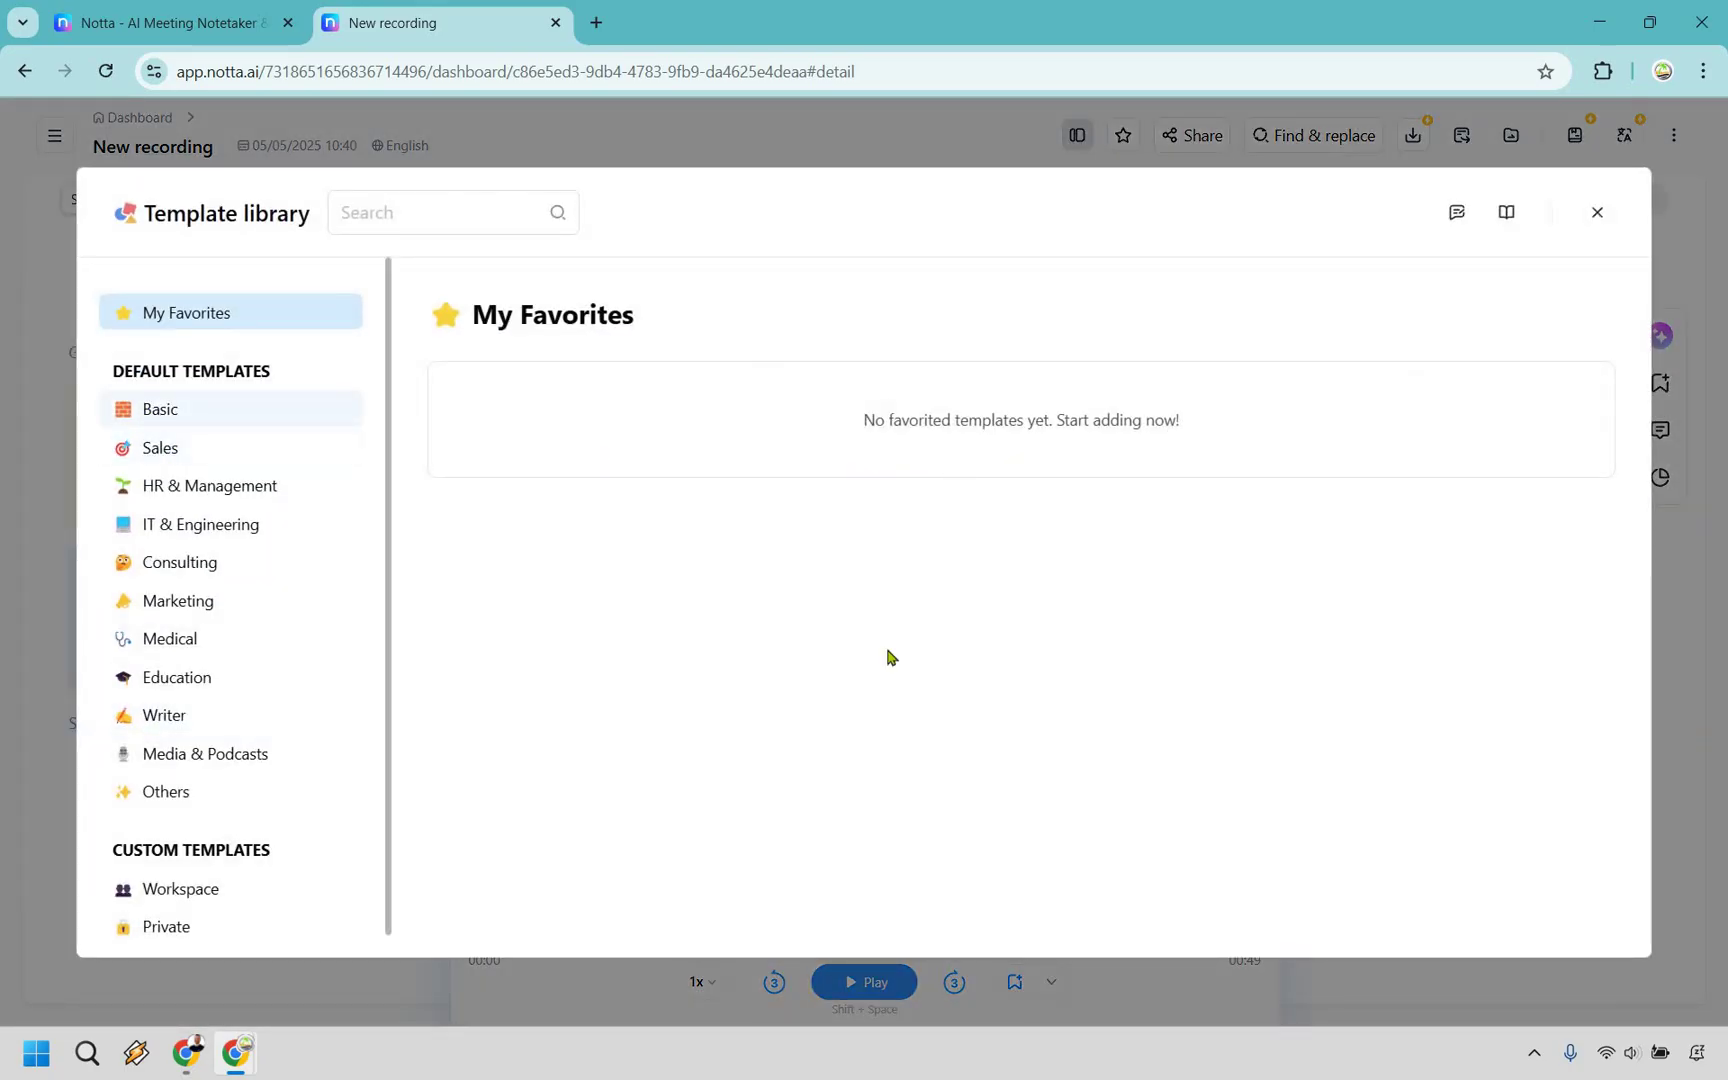
{"action": "scroll", "coordinate": [891, 656], "scroll_direction": "down", "scroll_amount": 3}
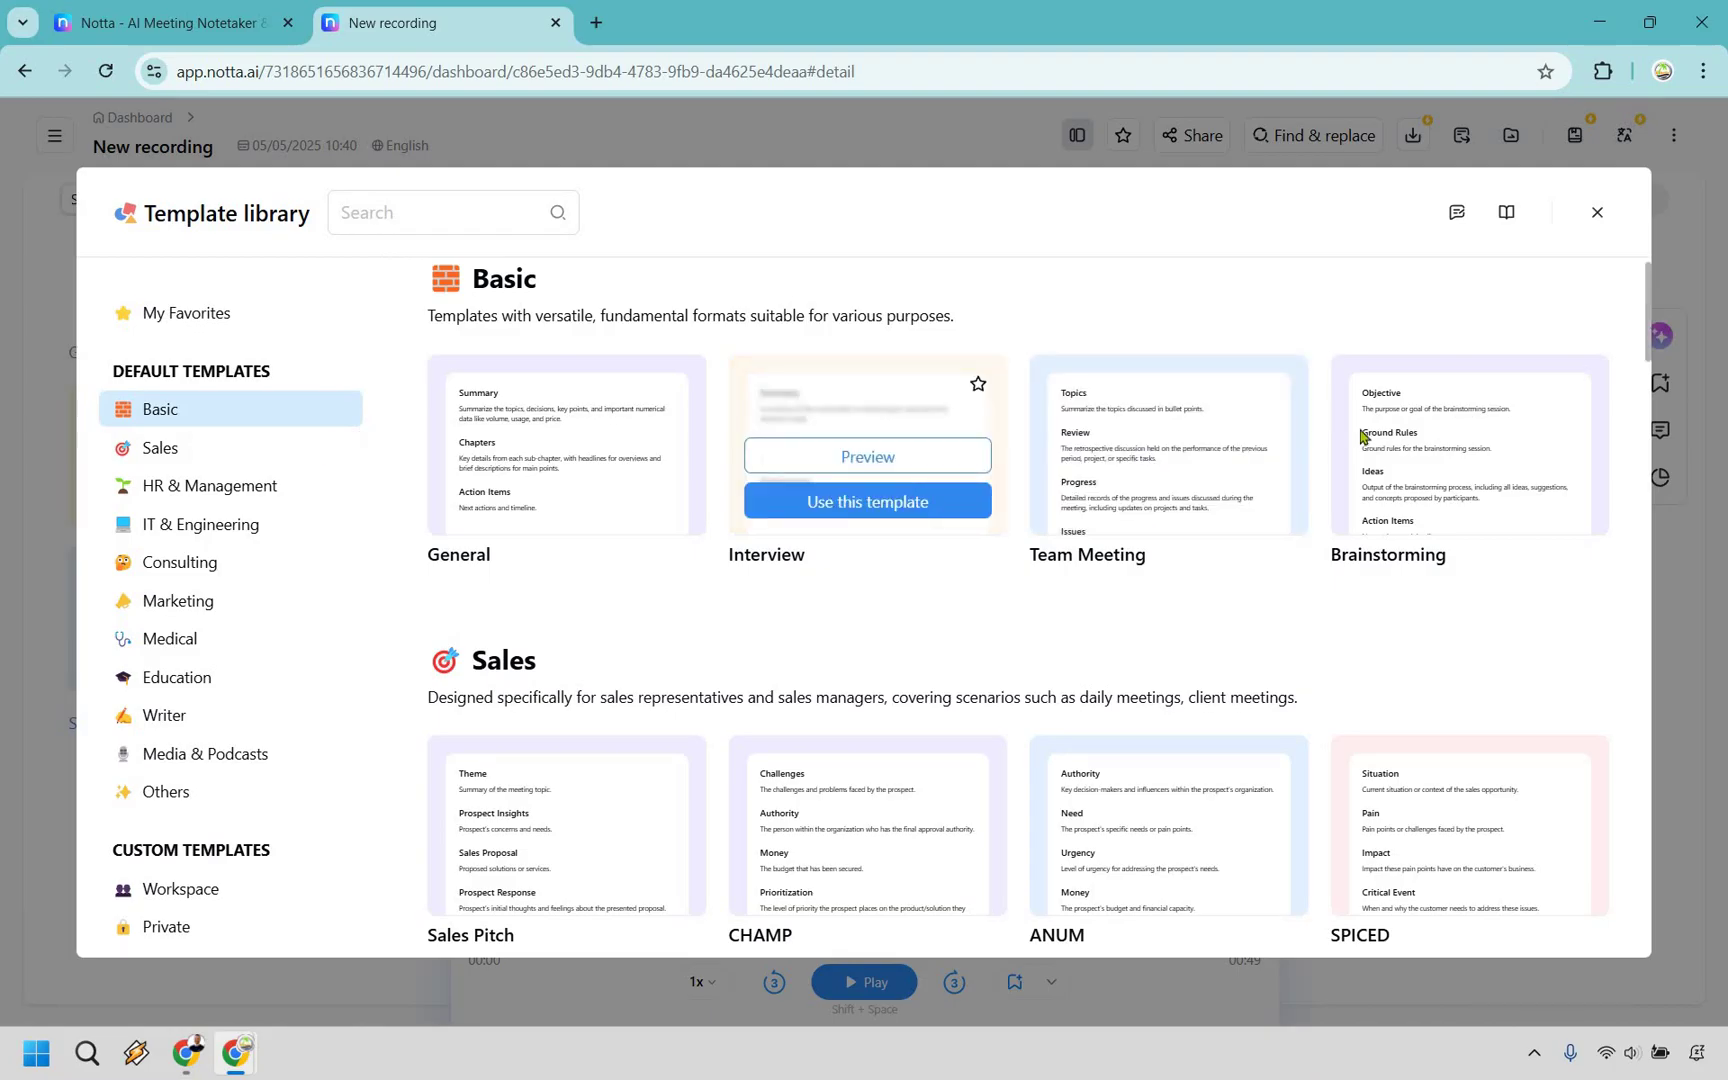
{"action": "scroll", "coordinate": [1460, 480], "scroll_direction": "down", "scroll_amount": 10}
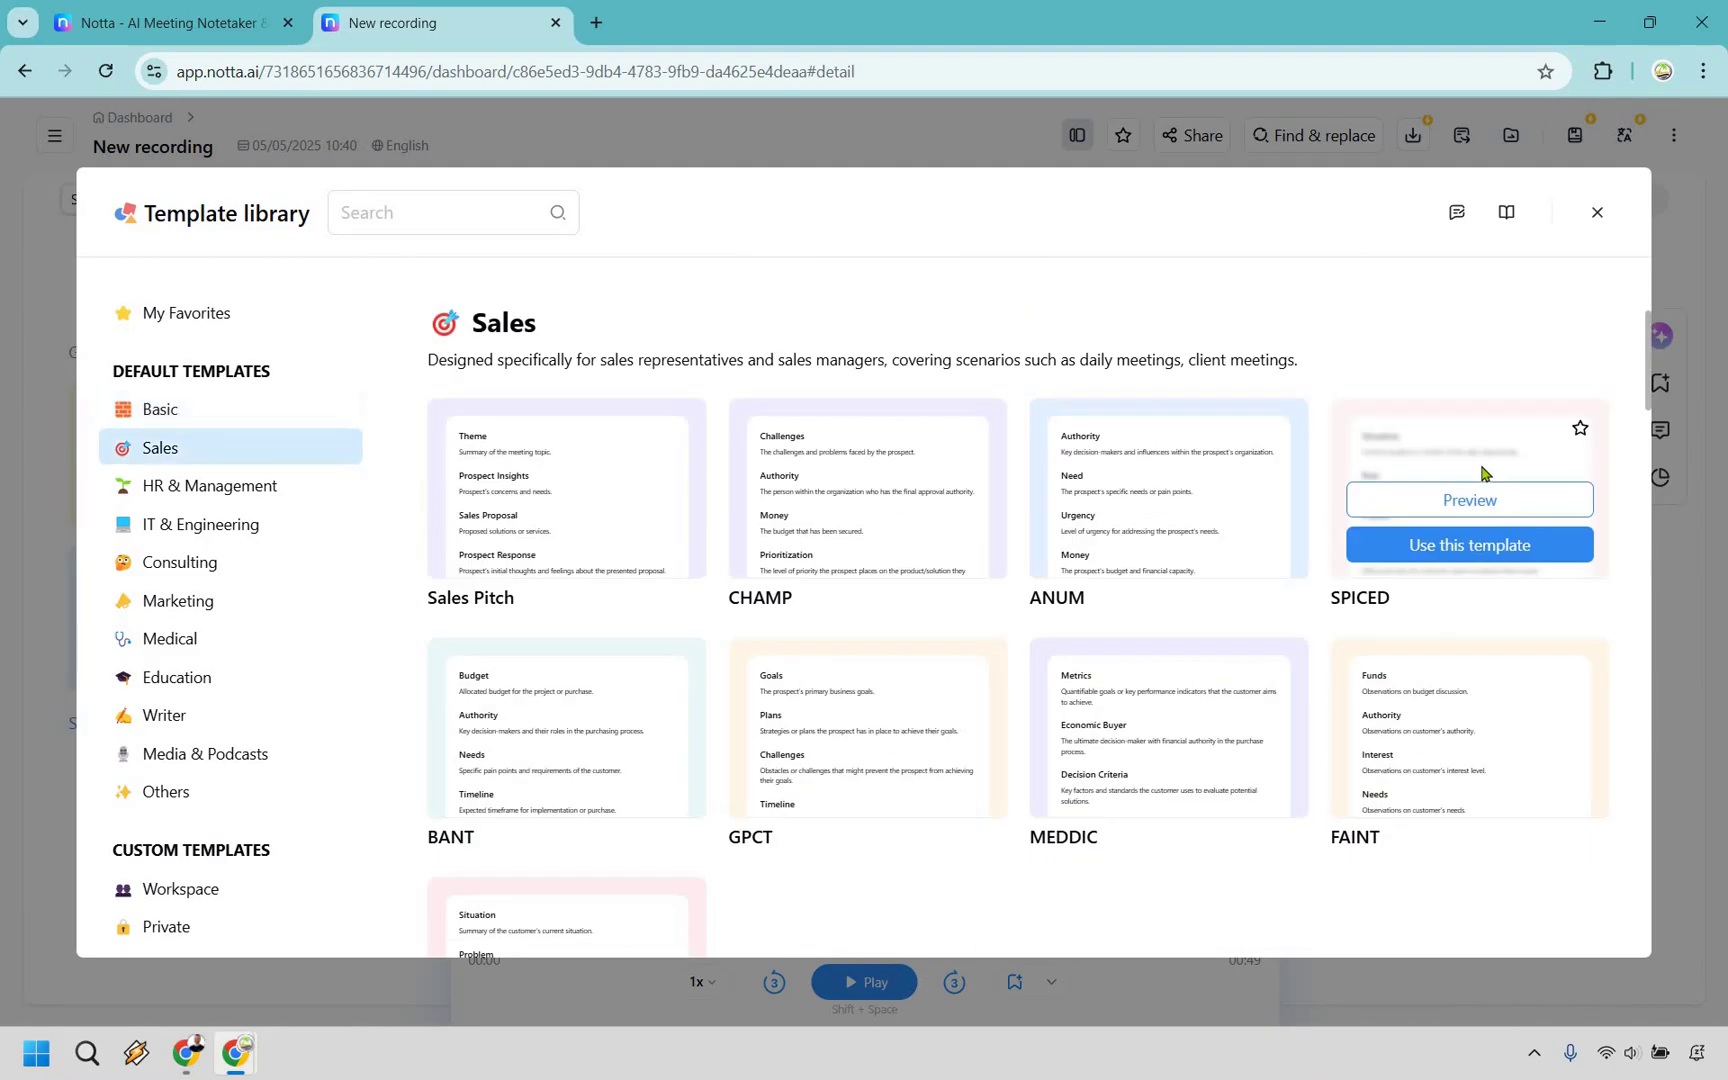
{"action": "scroll", "coordinate": [1484, 472], "scroll_direction": "down", "scroll_amount": 15}
{"action": "scroll", "coordinate": [1484, 472], "scroll_direction": "down", "scroll_amount": 12}
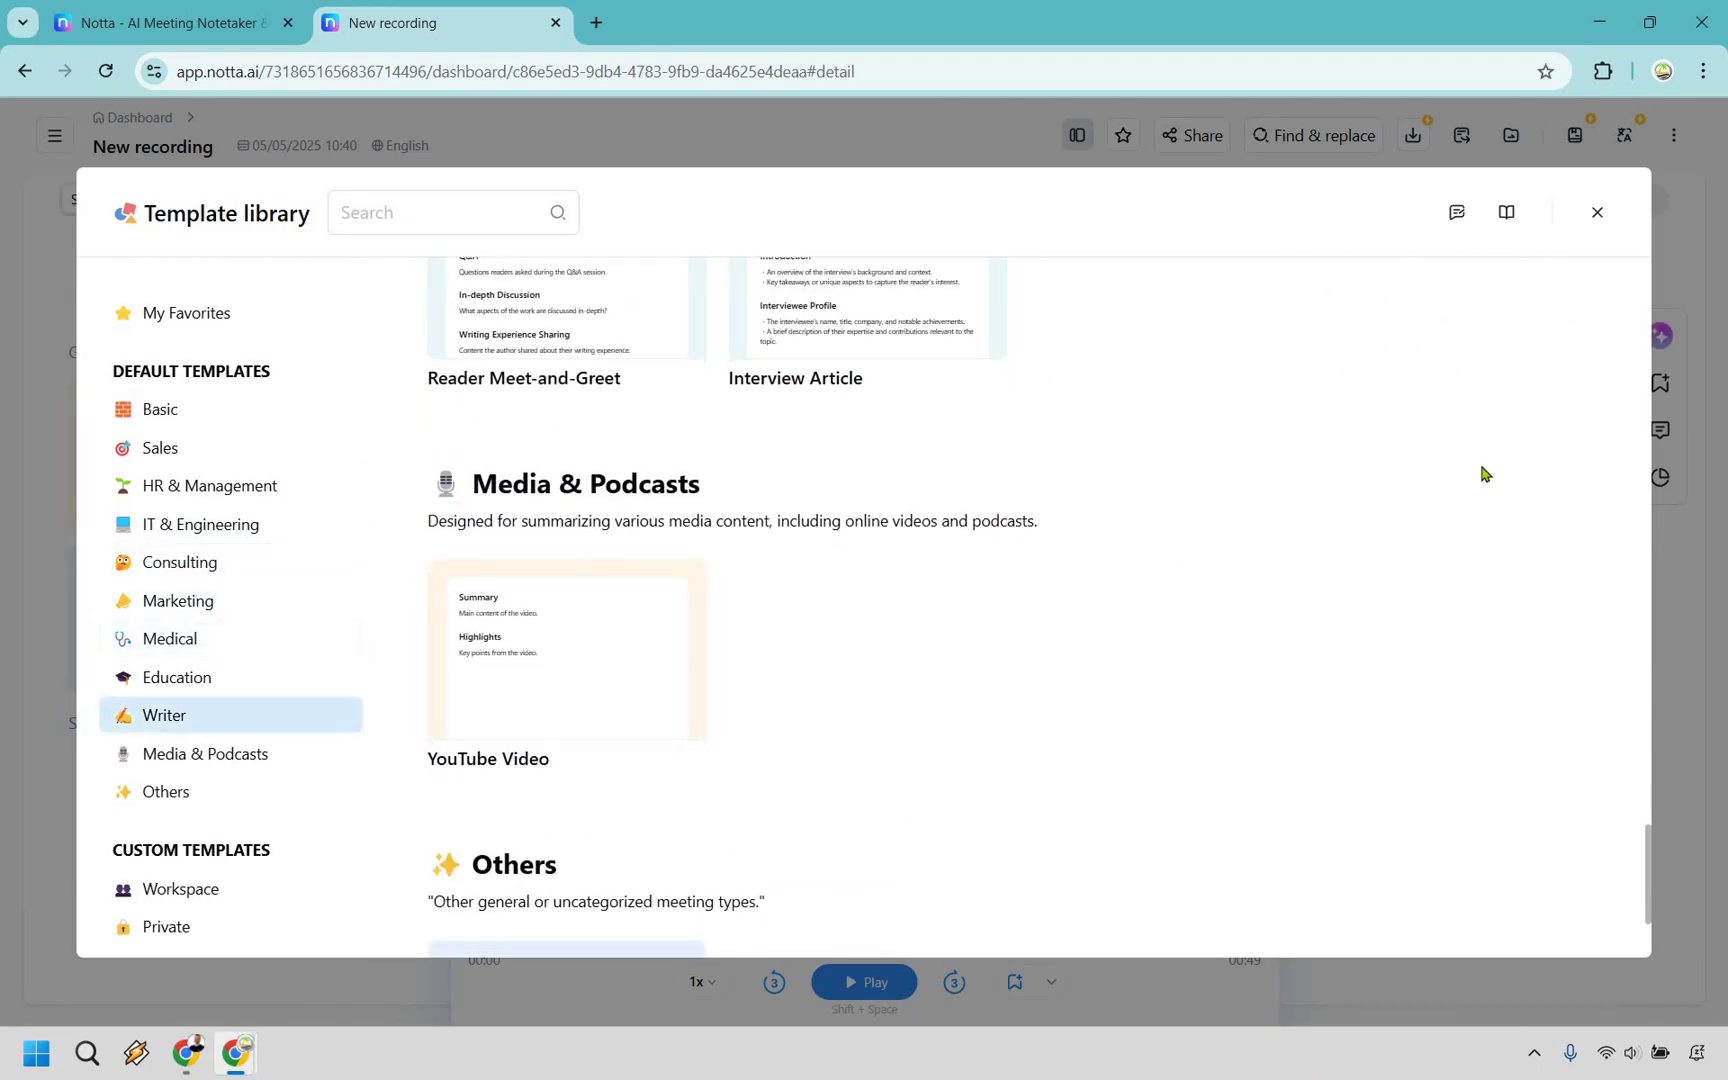
{"action": "scroll", "coordinate": [1472, 524], "scroll_direction": "up", "scroll_amount": 20}
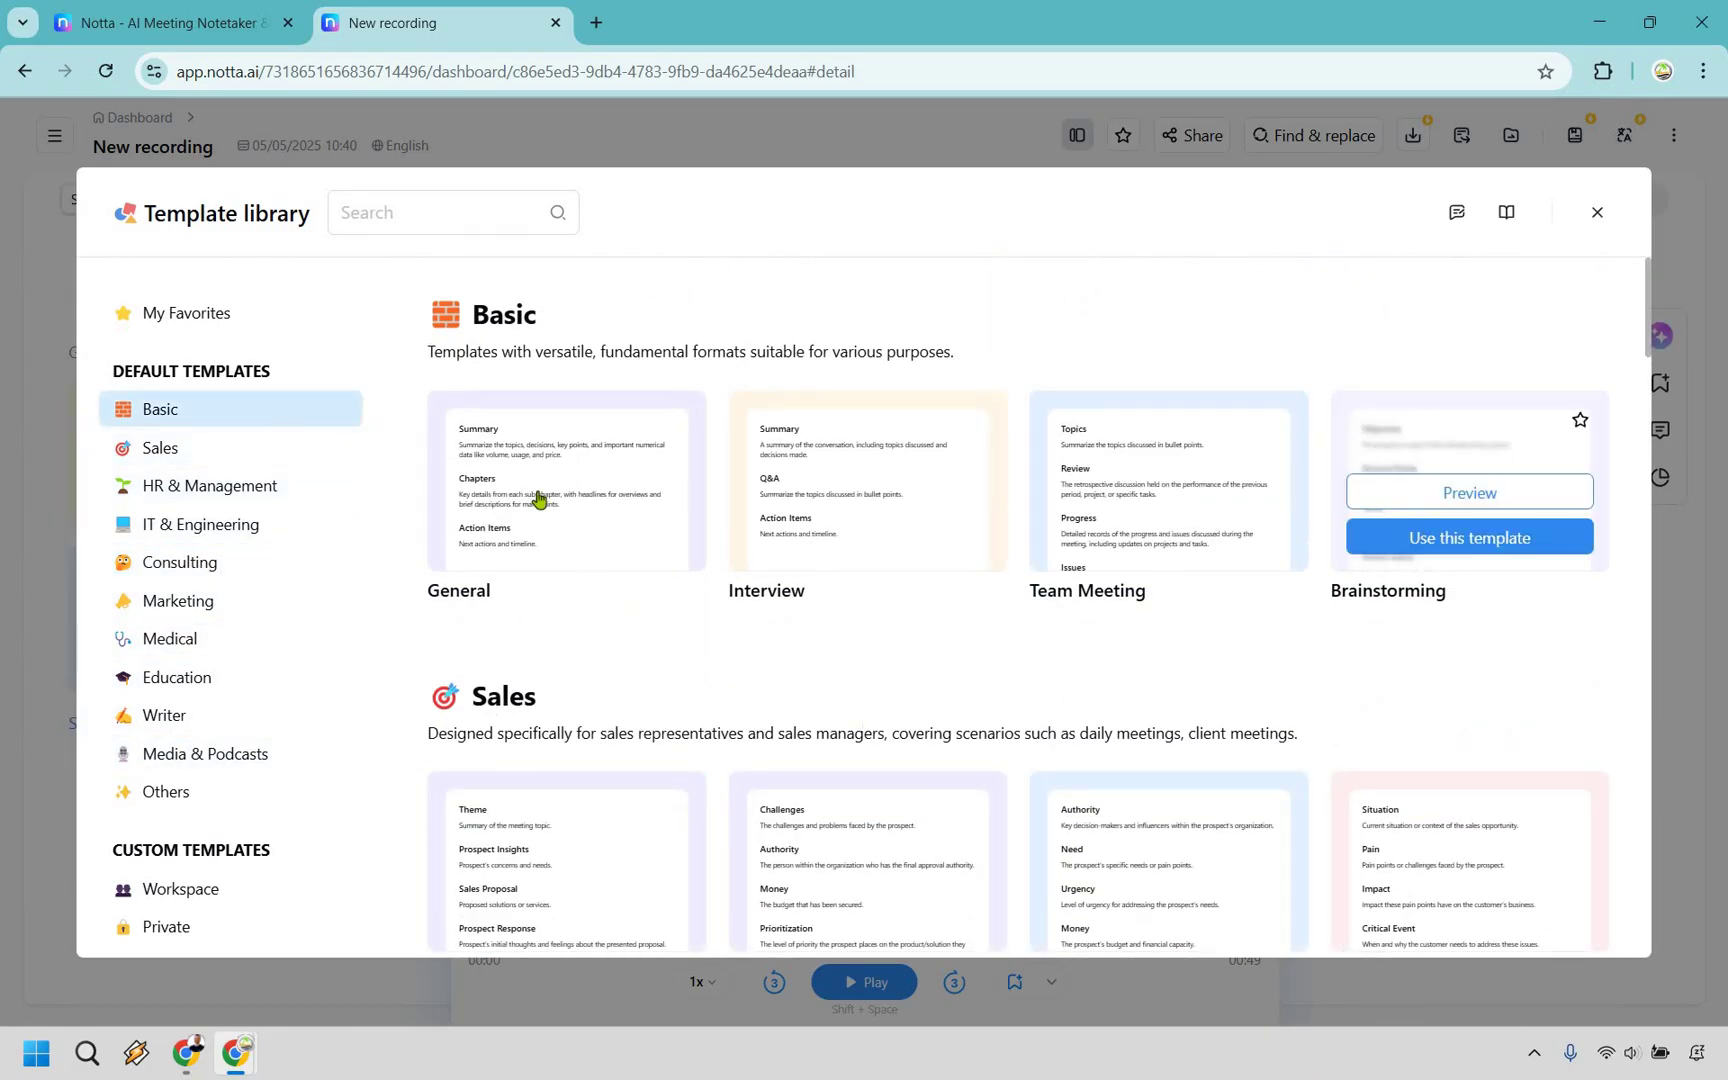
{"action": "left_click", "coordinate": [581, 545]}
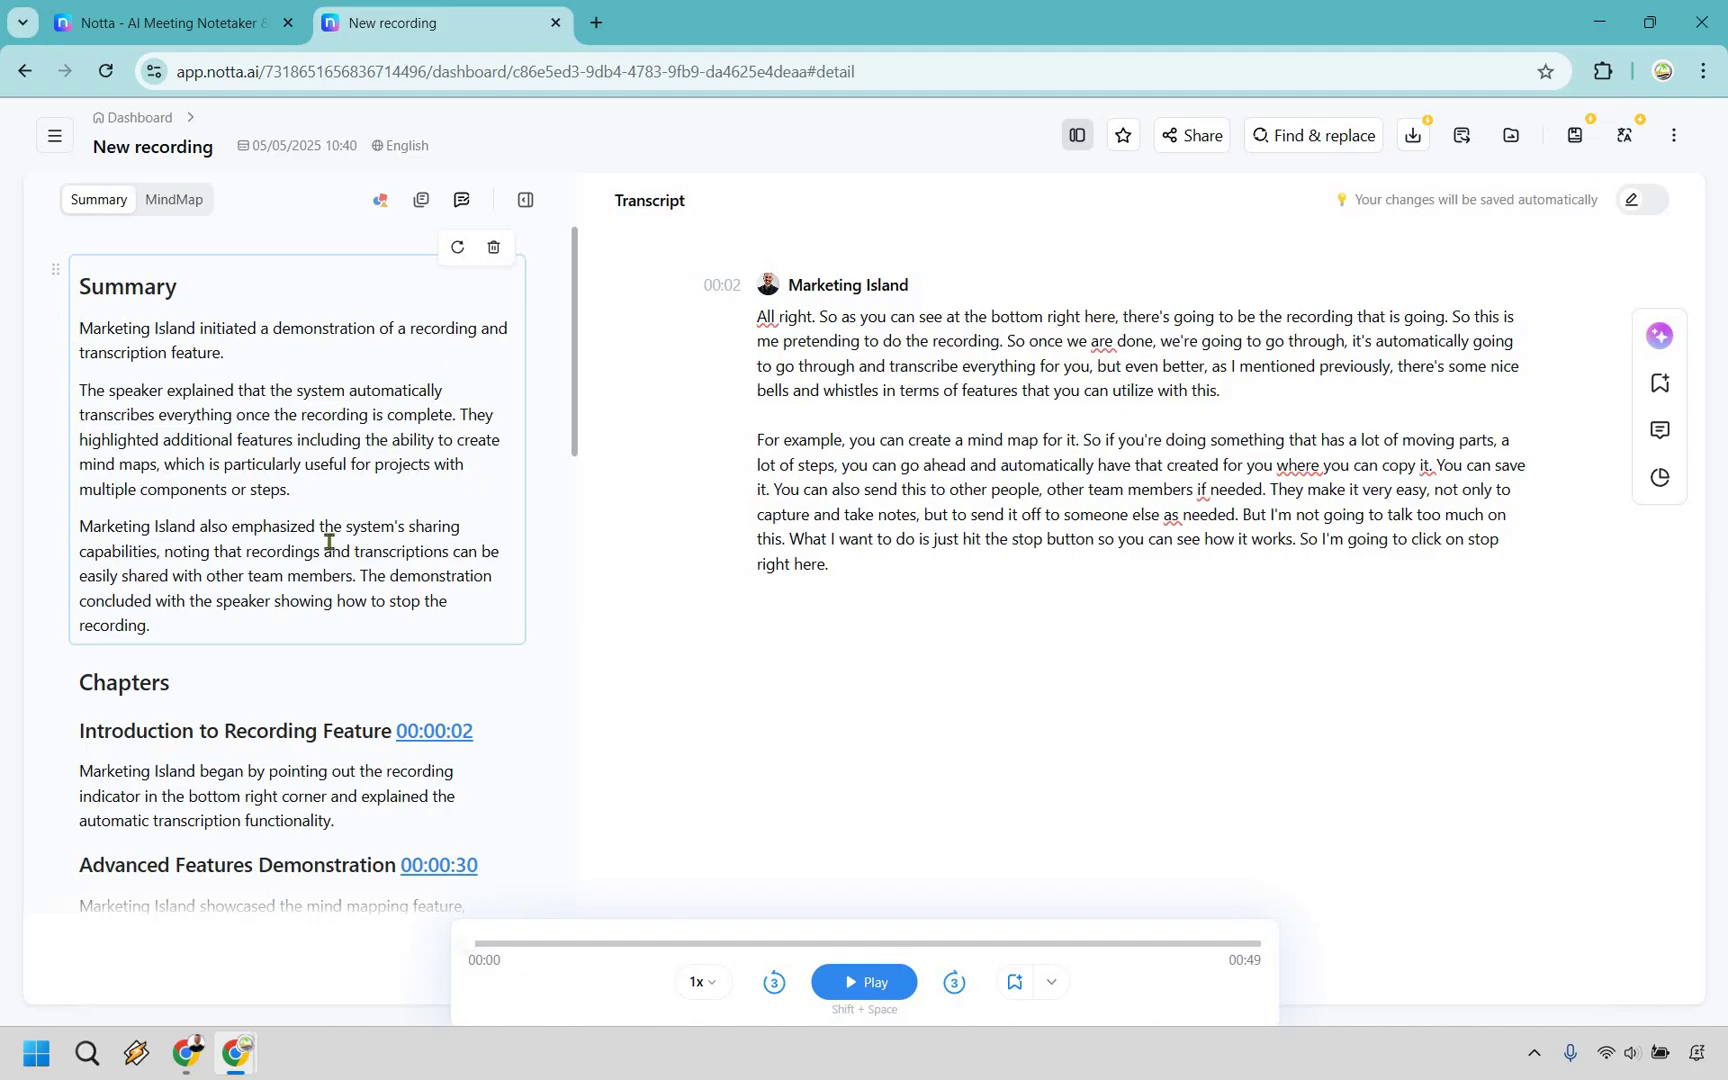
Step: Scroll the Summary panel to review the generated chapters and action items
{"action": "scroll", "coordinate": [399, 687], "scroll_direction": "down", "scroll_amount": 5}
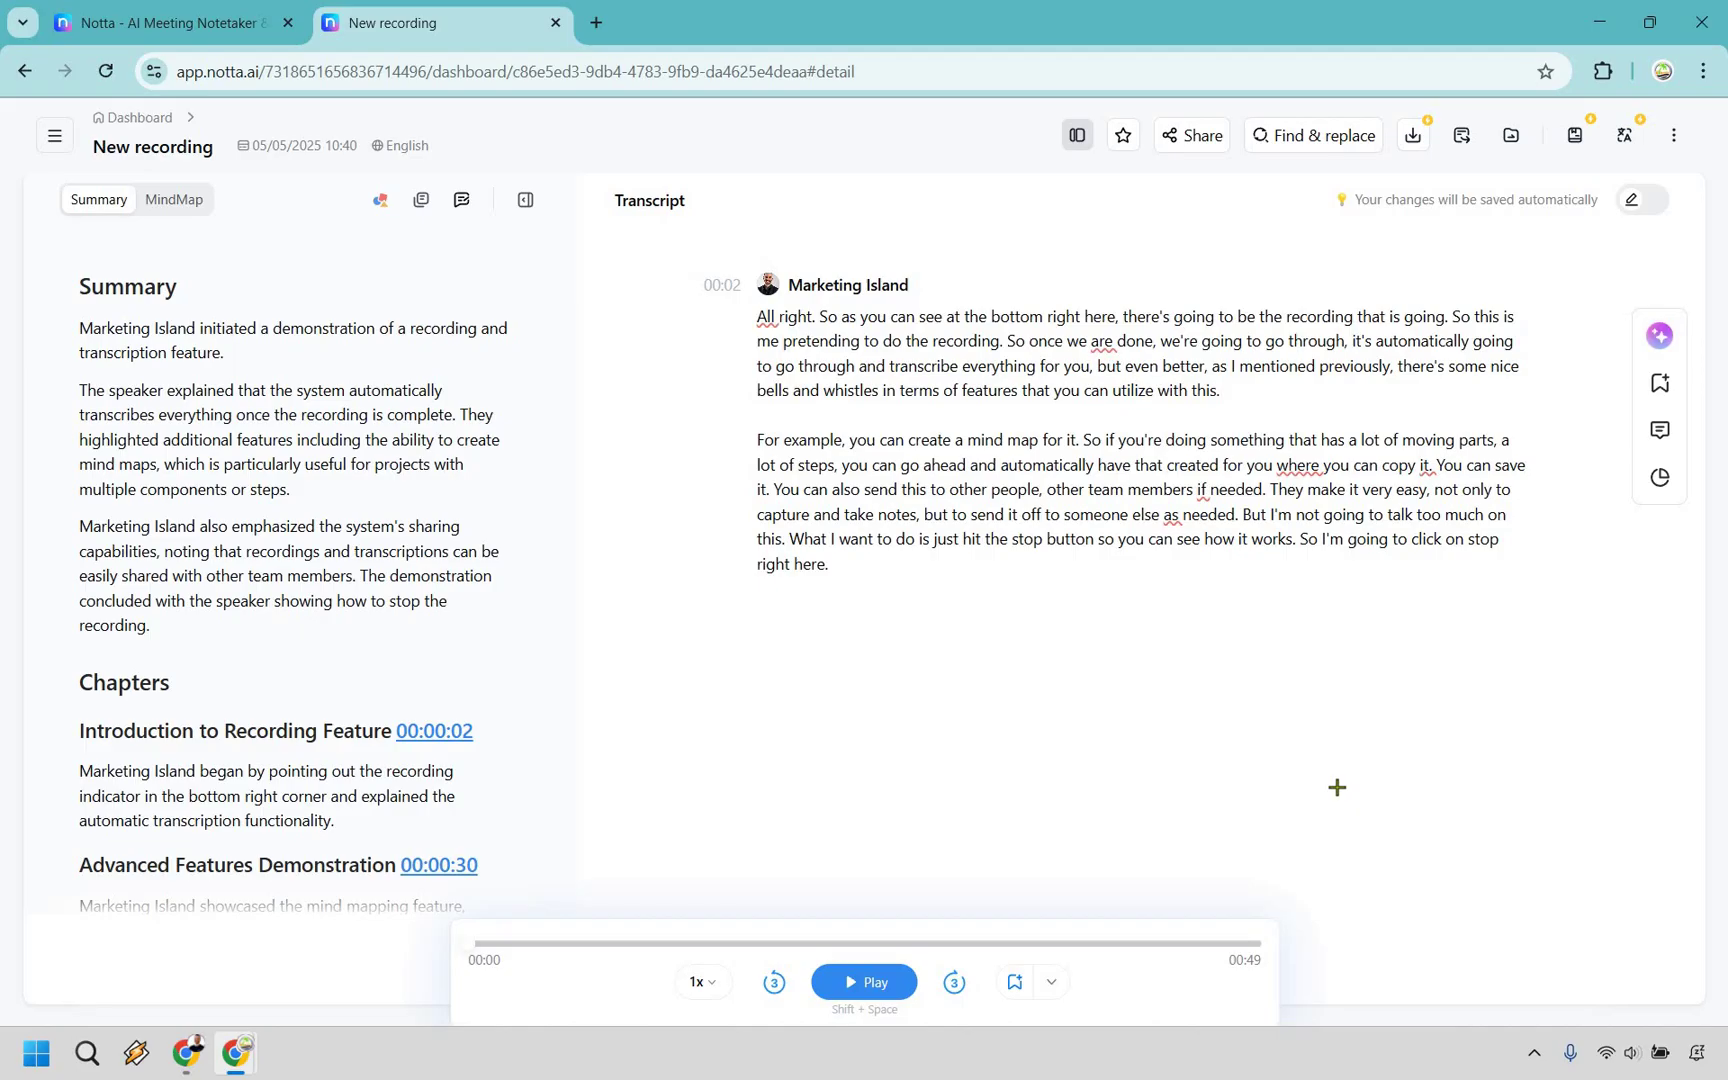
Step: Return to the dashboard and paste a YouTube link into Upload & transcribe, reaching language settings
{"action": "left_click", "coordinate": [149, 120]}
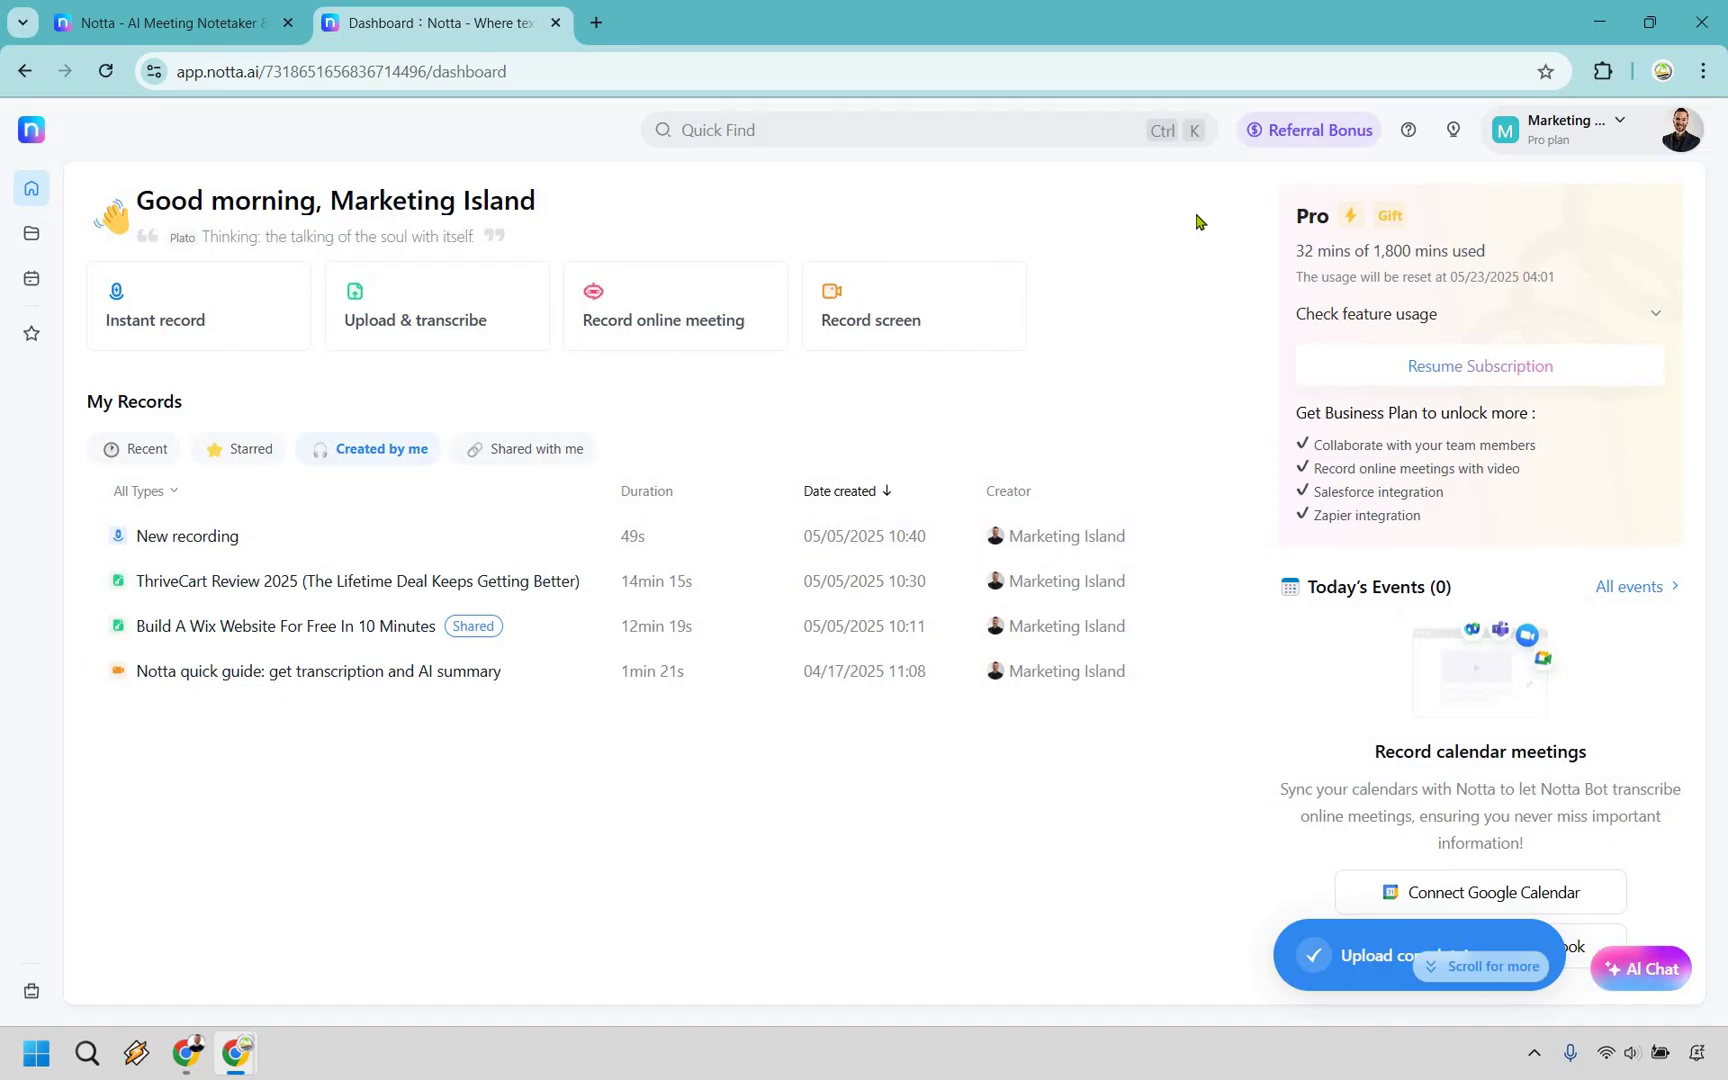
{"action": "left_click", "coordinate": [451, 314]}
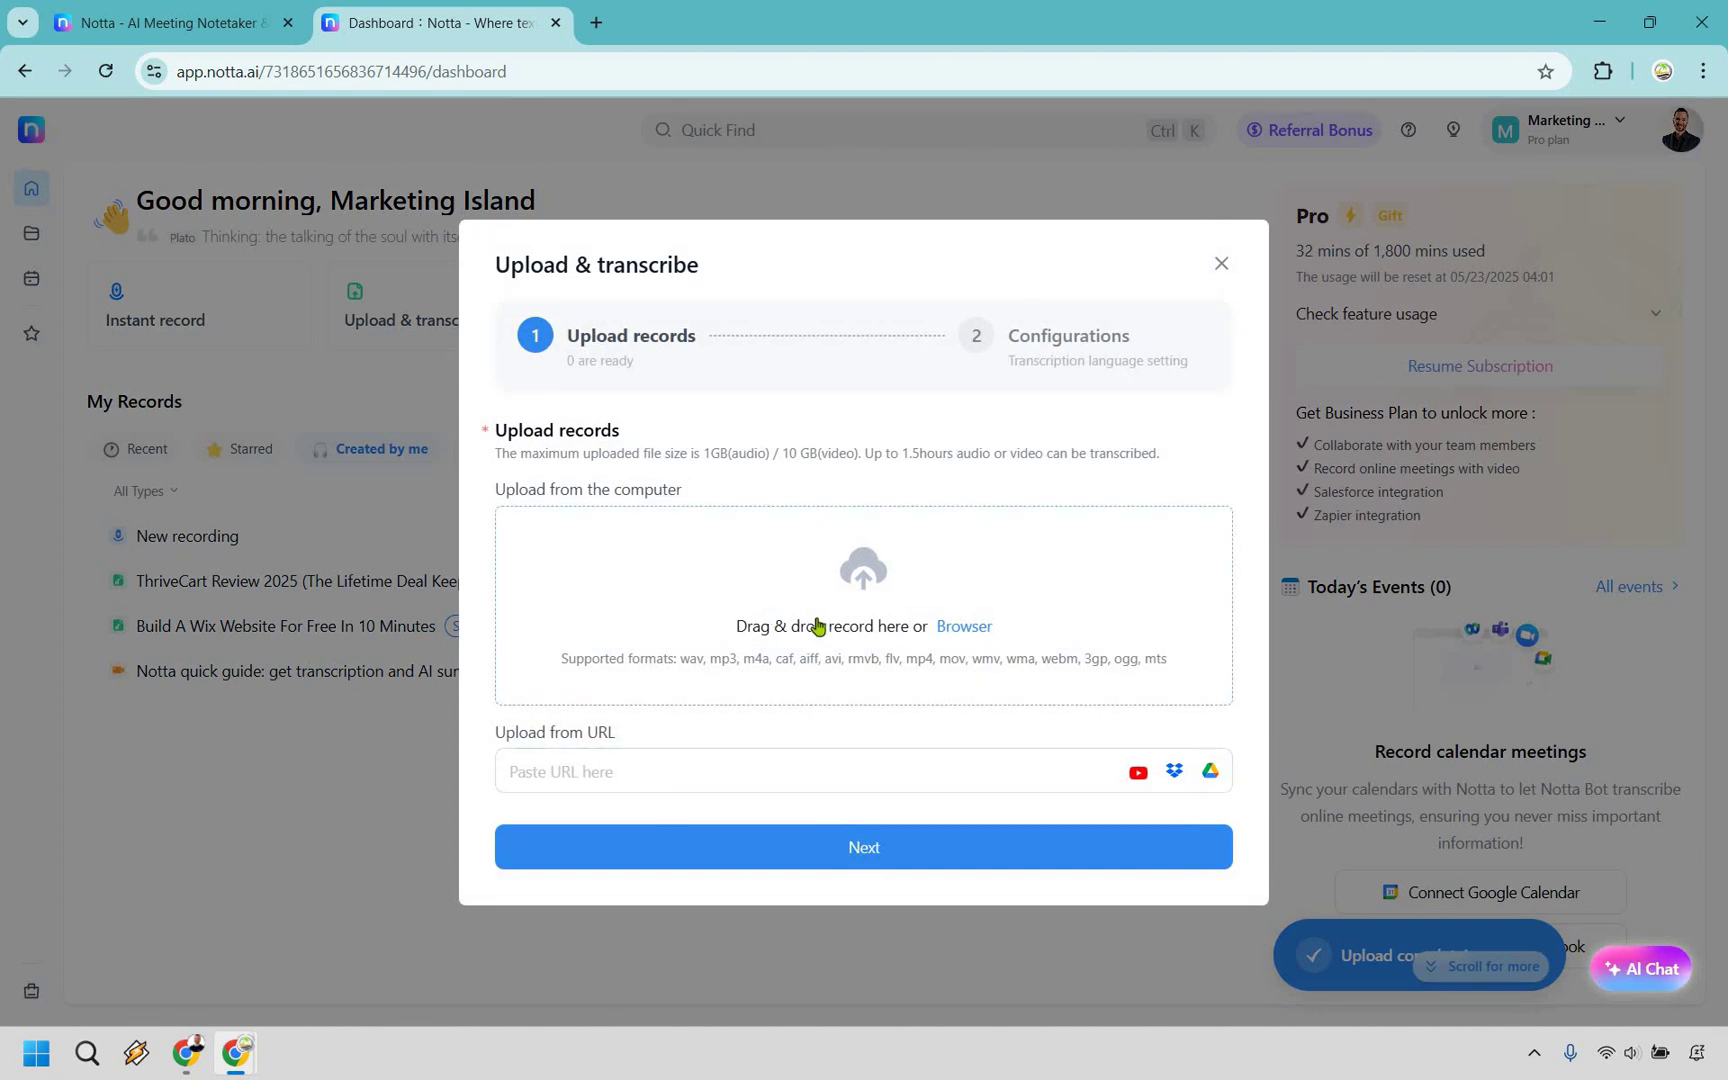
{"action": "left_click", "coordinate": [681, 769]}
{"action": "type", "text": "https://youtu.be/ILHP3hKFVkU"}
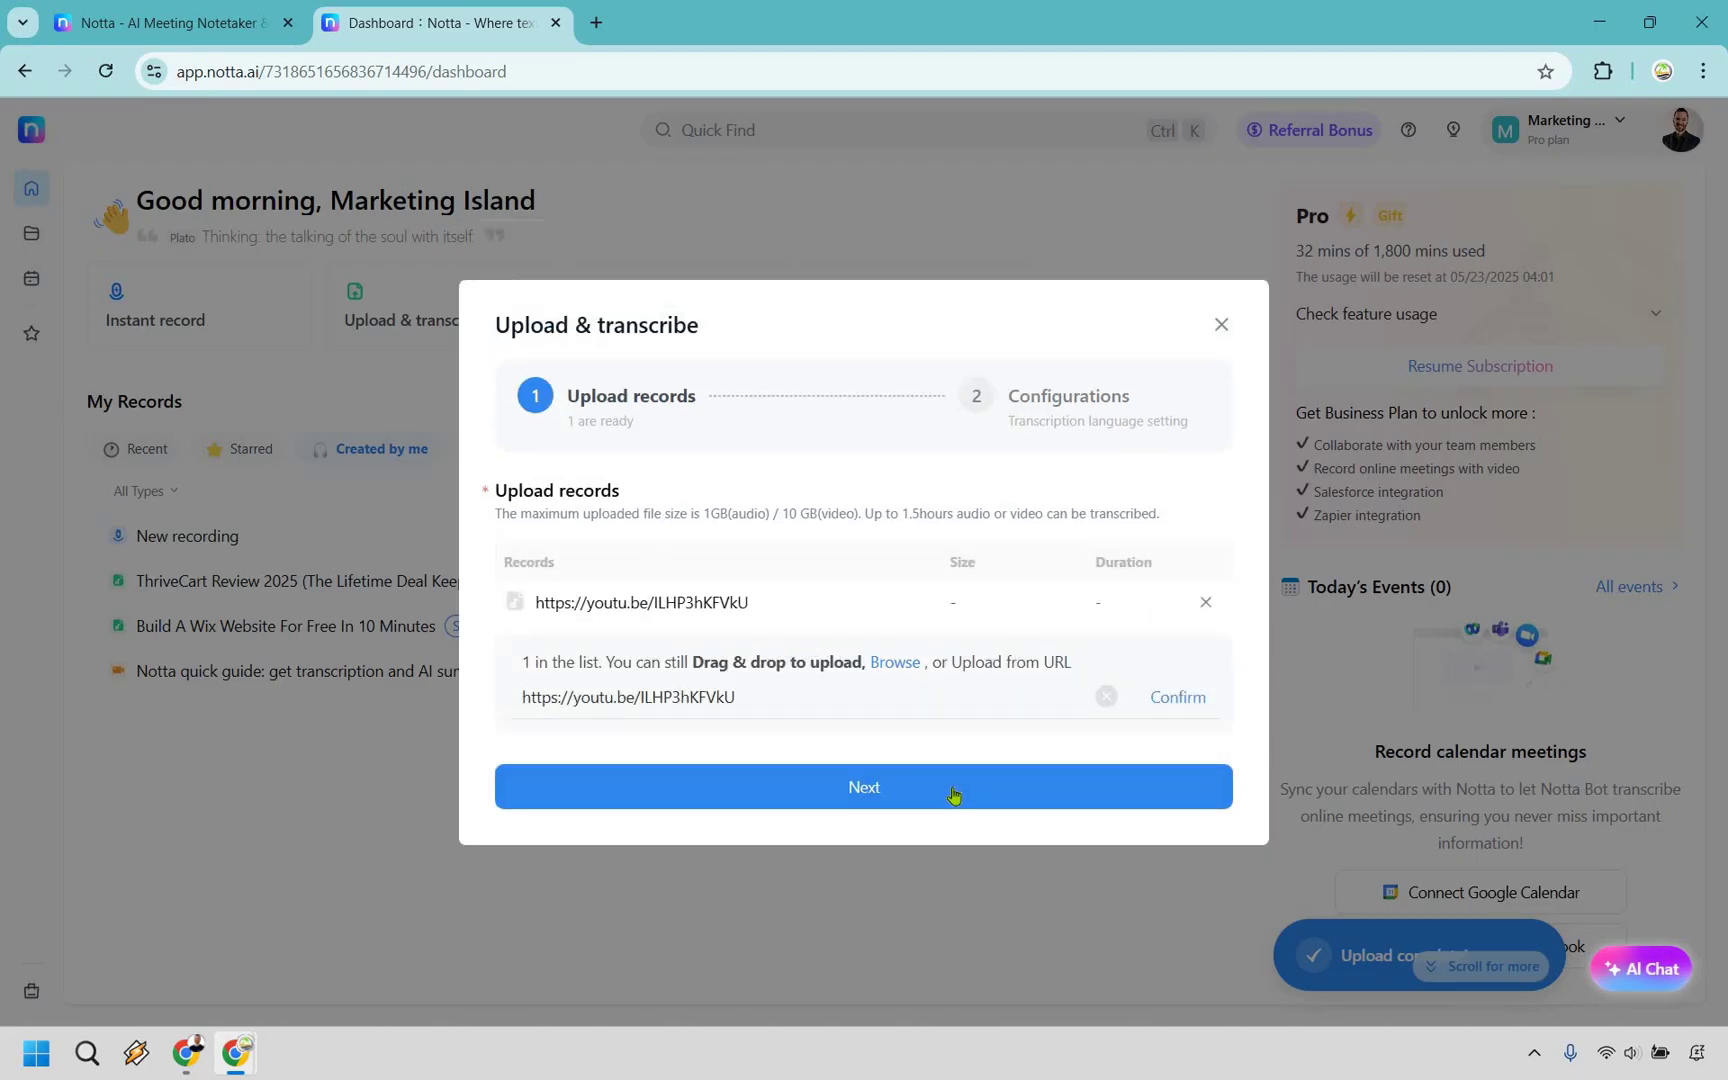
{"action": "left_click", "coordinate": [975, 800]}
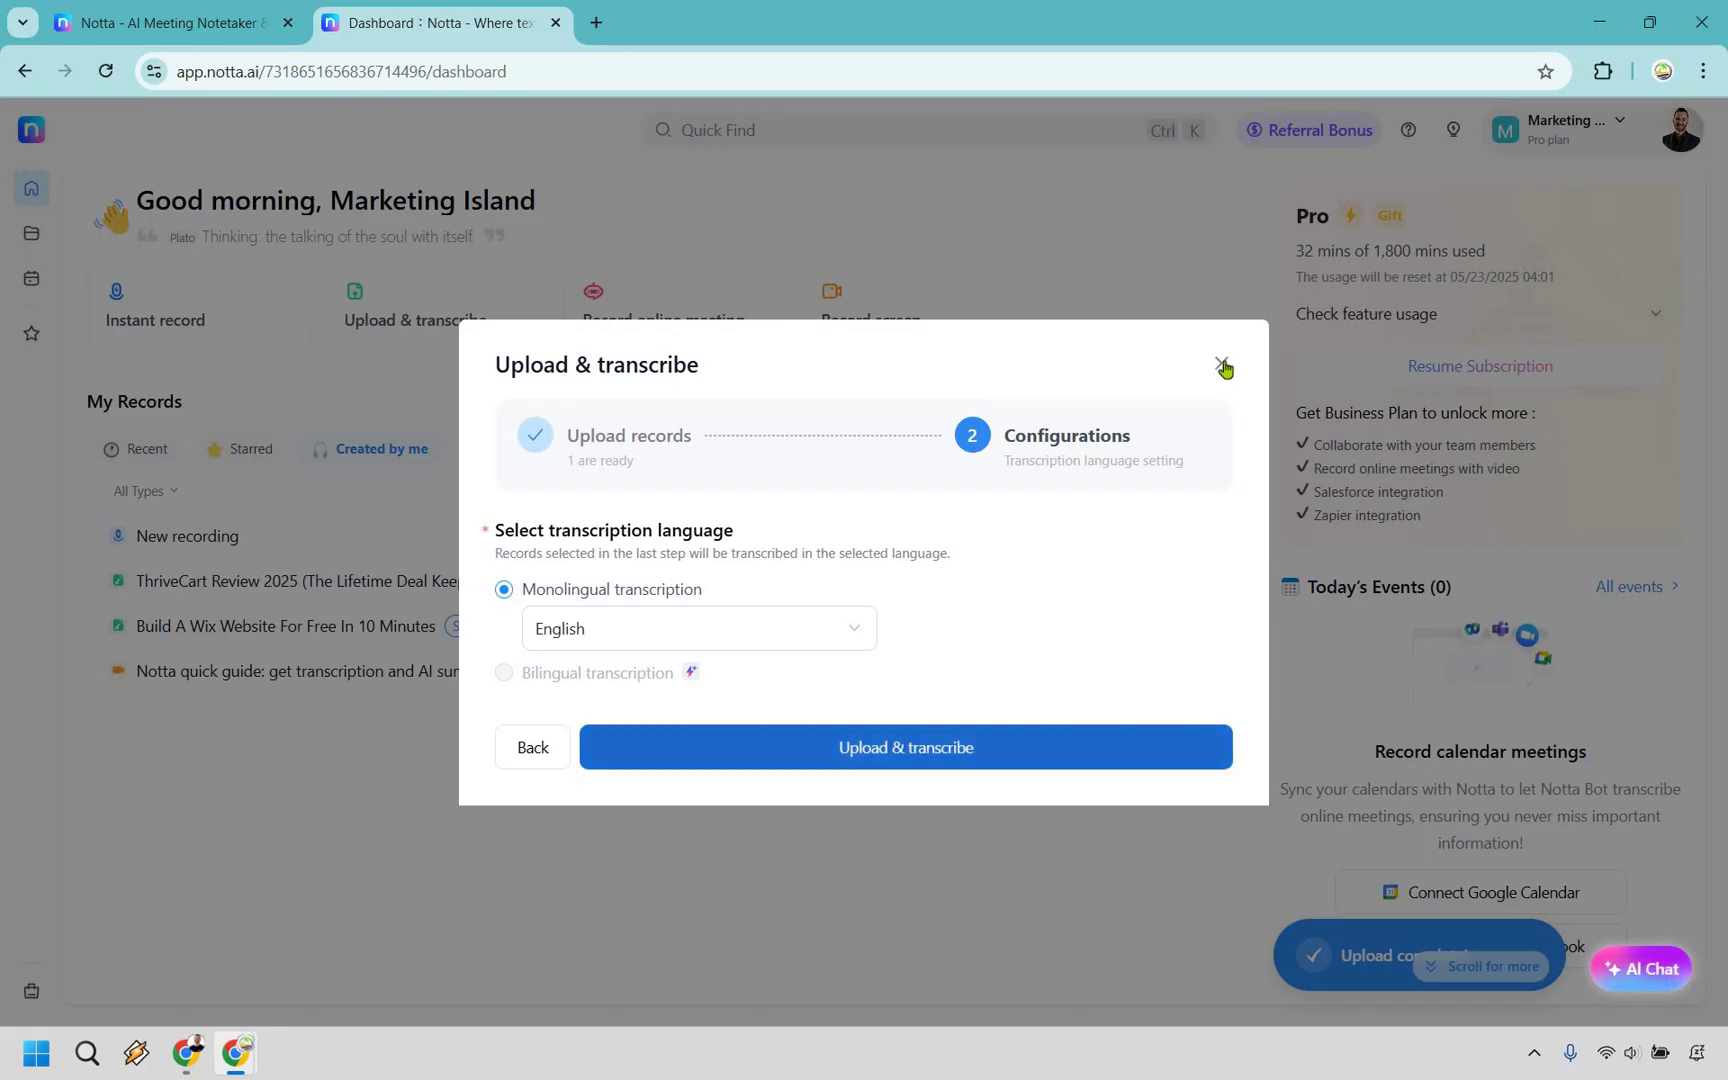
{"action": "left_click", "coordinate": [875, 850]}
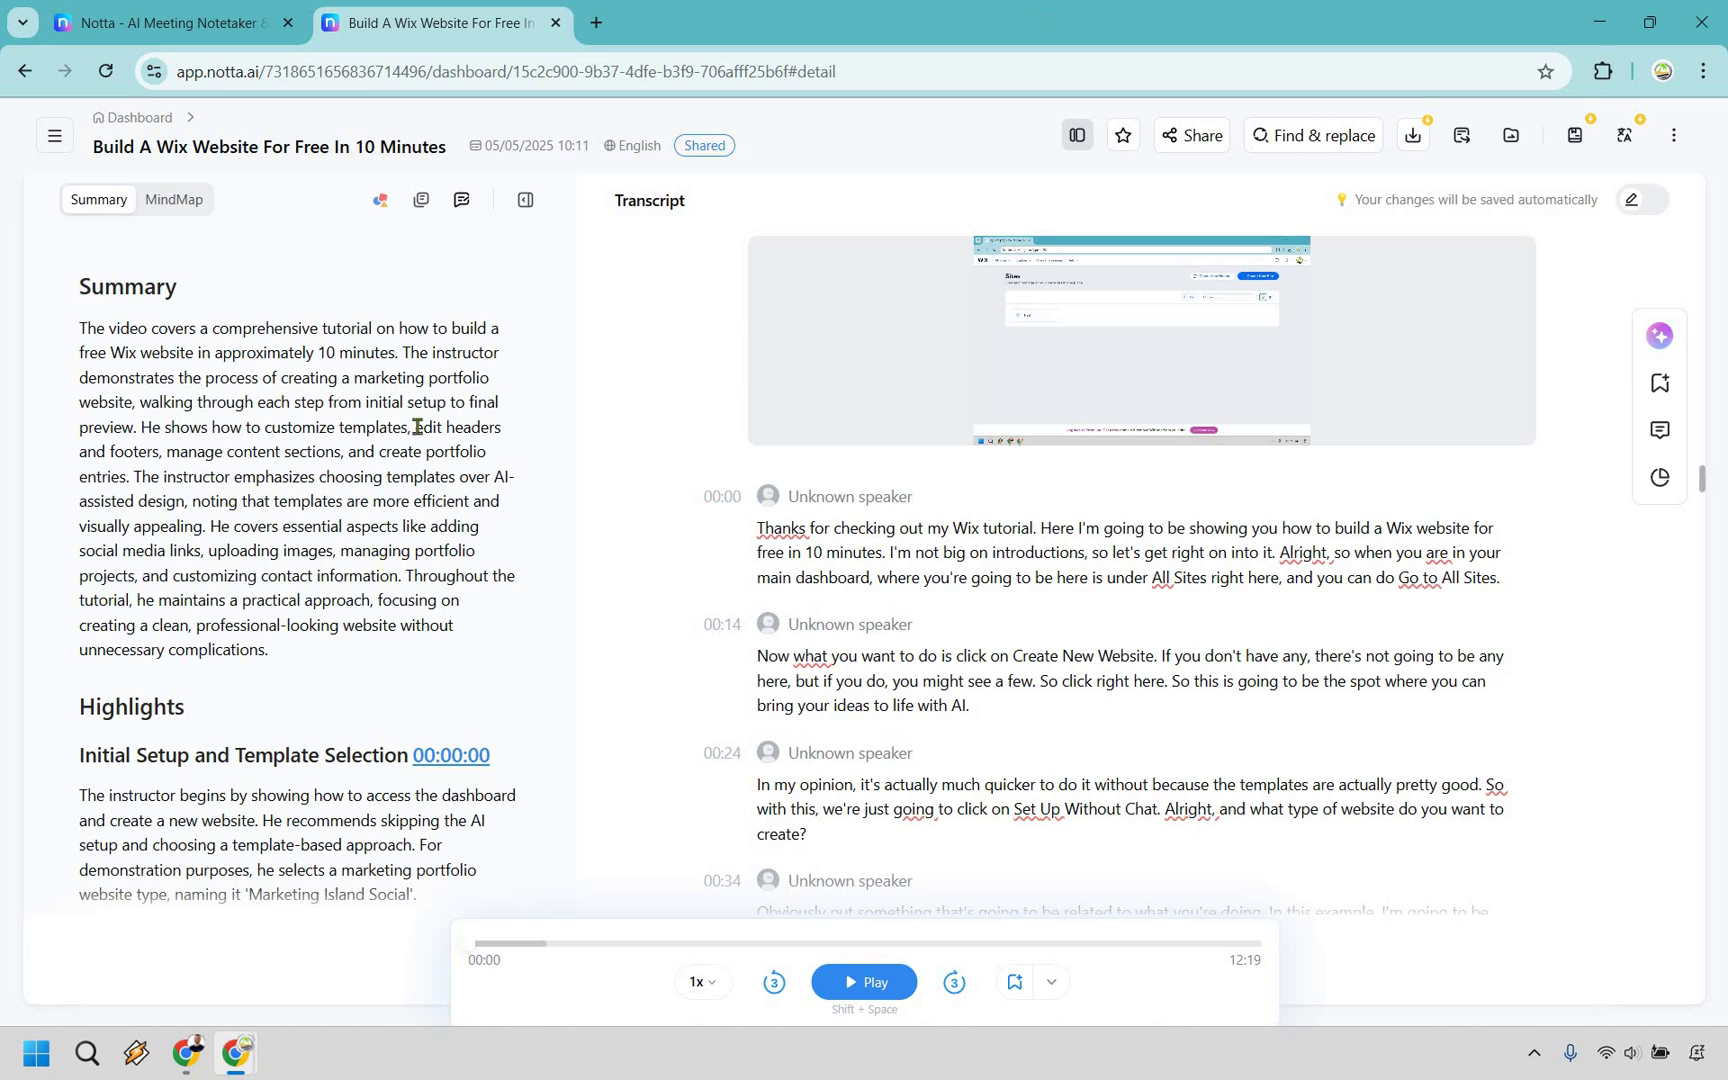
{"action": "left_click", "coordinate": [346, 528]}
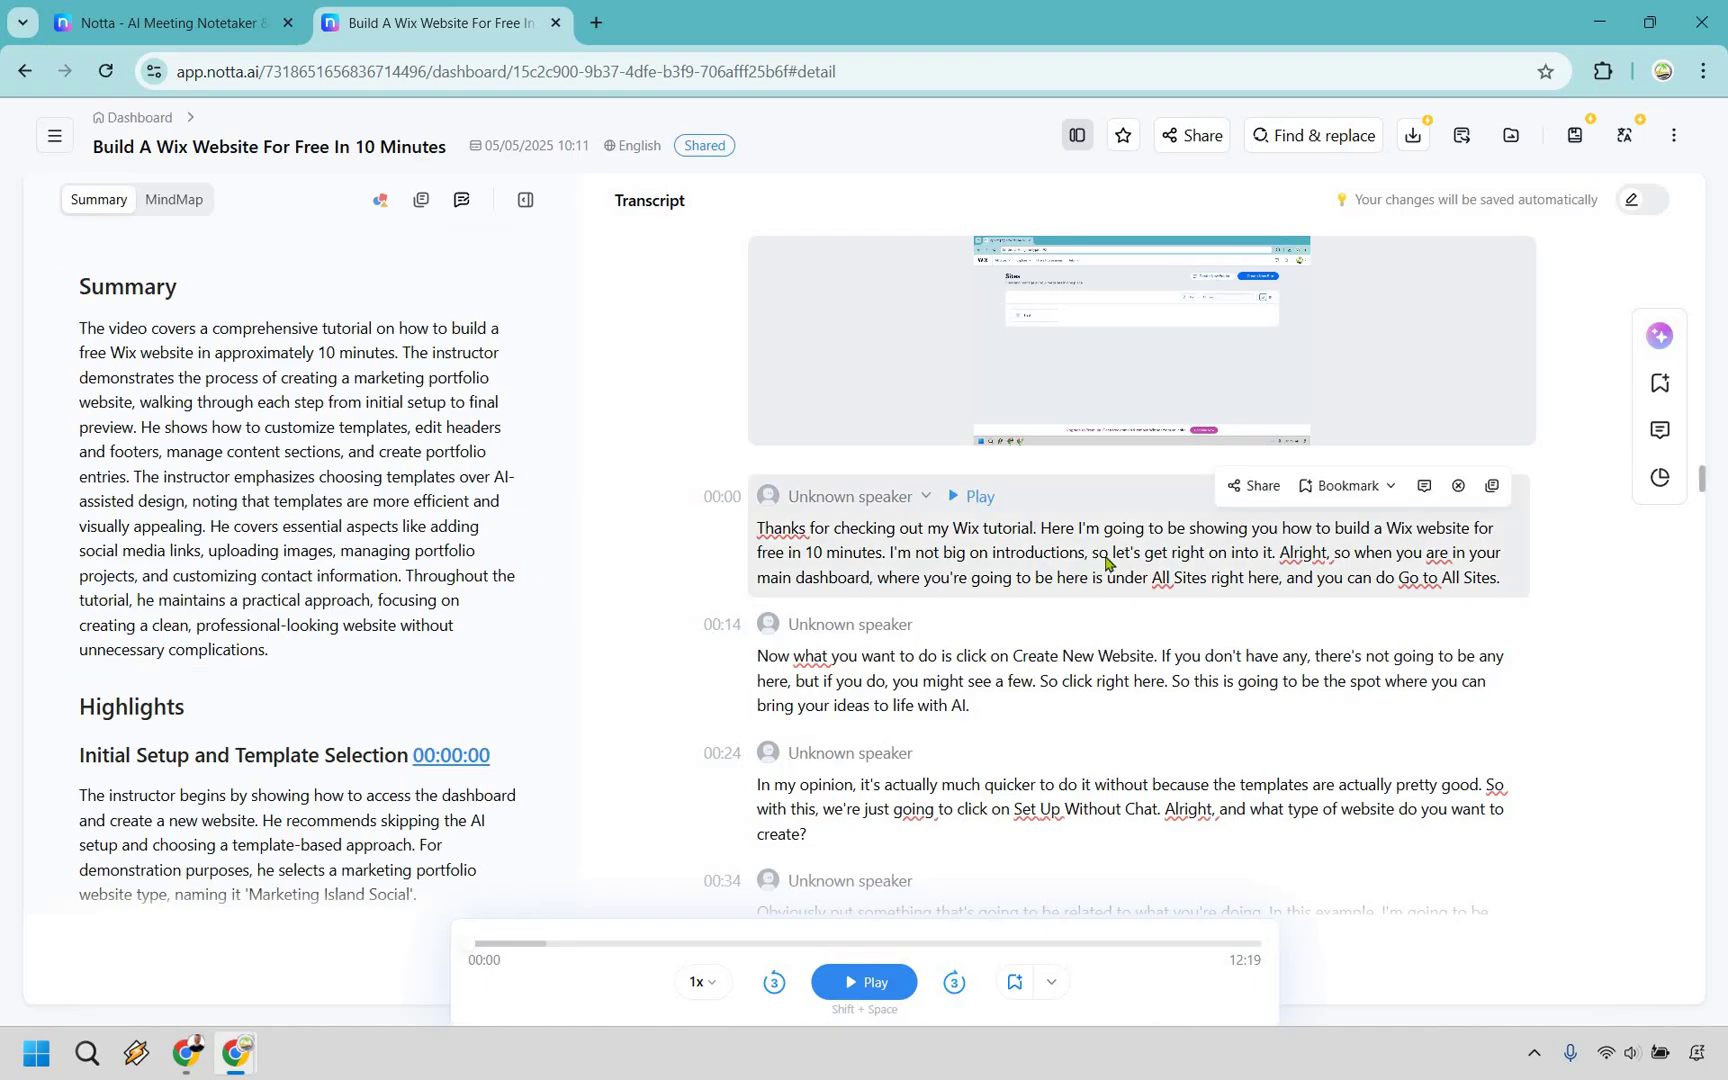
{"action": "scroll", "coordinate": [1113, 585], "scroll_direction": "down", "scroll_amount": 1}
{"action": "scroll", "coordinate": [1113, 585], "scroll_direction": "down", "scroll_amount": 10}
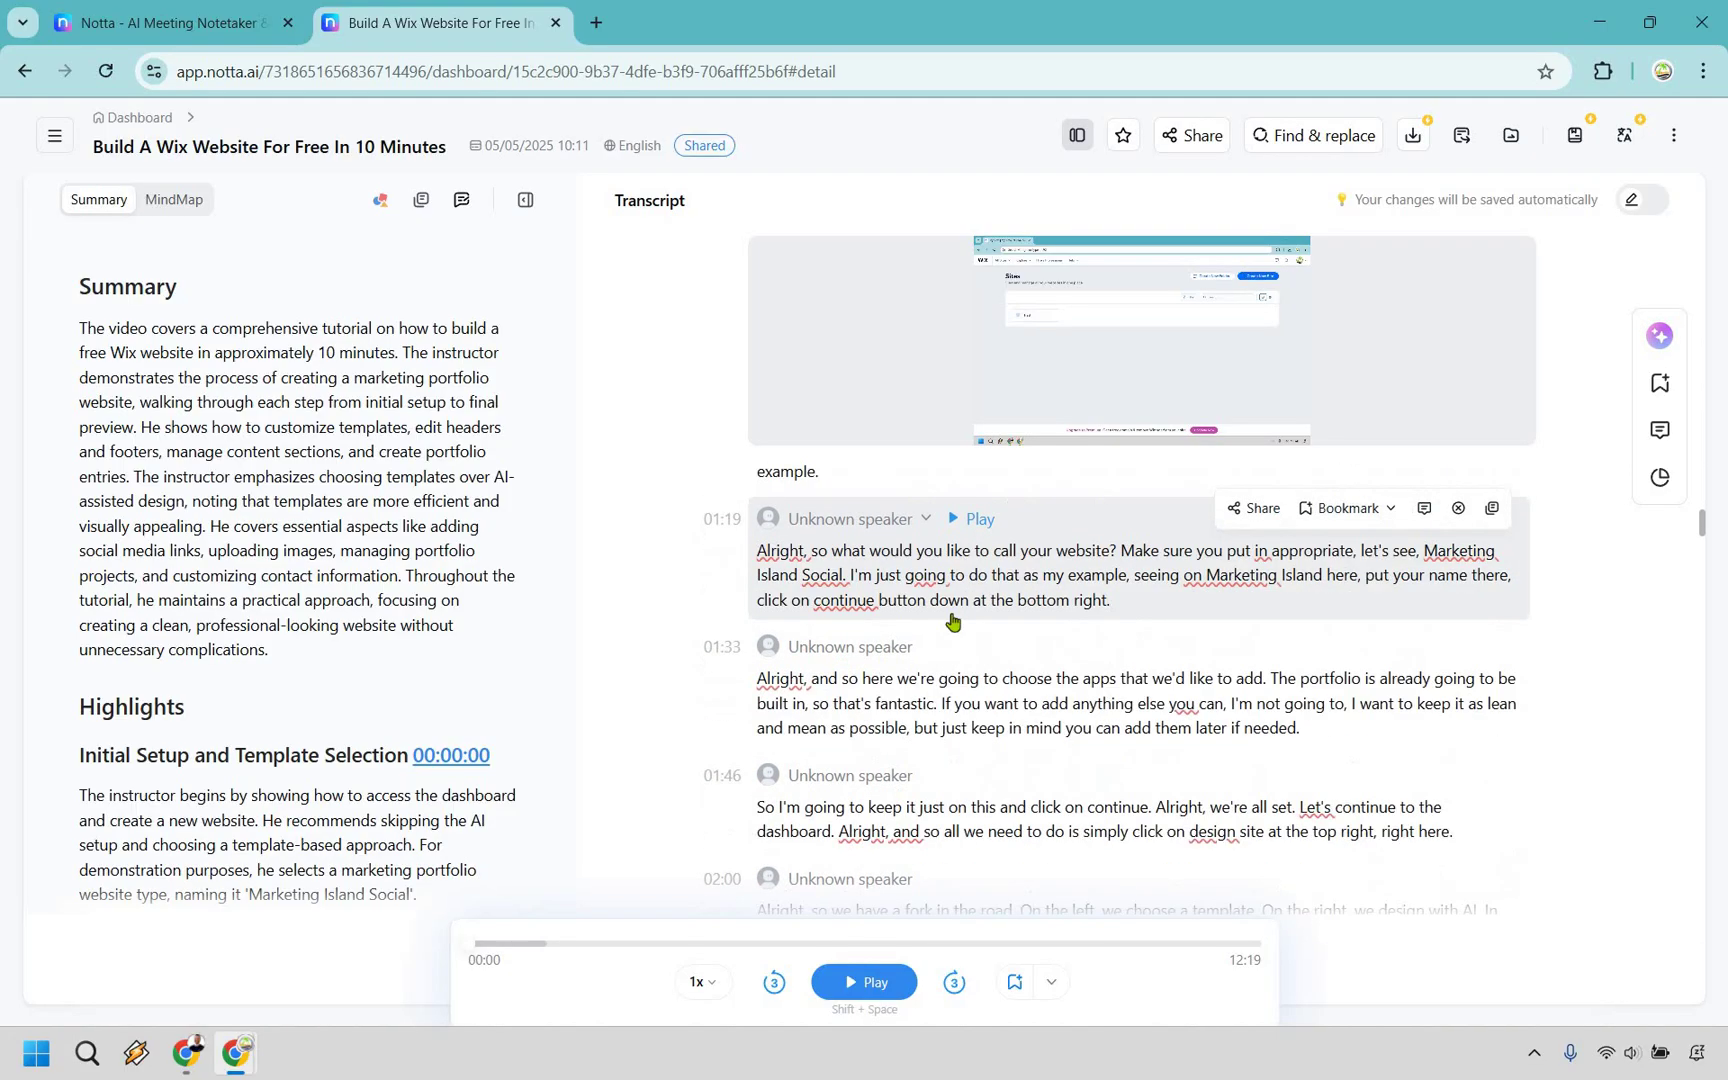
{"action": "mouse_move", "coordinate": [971, 620]}
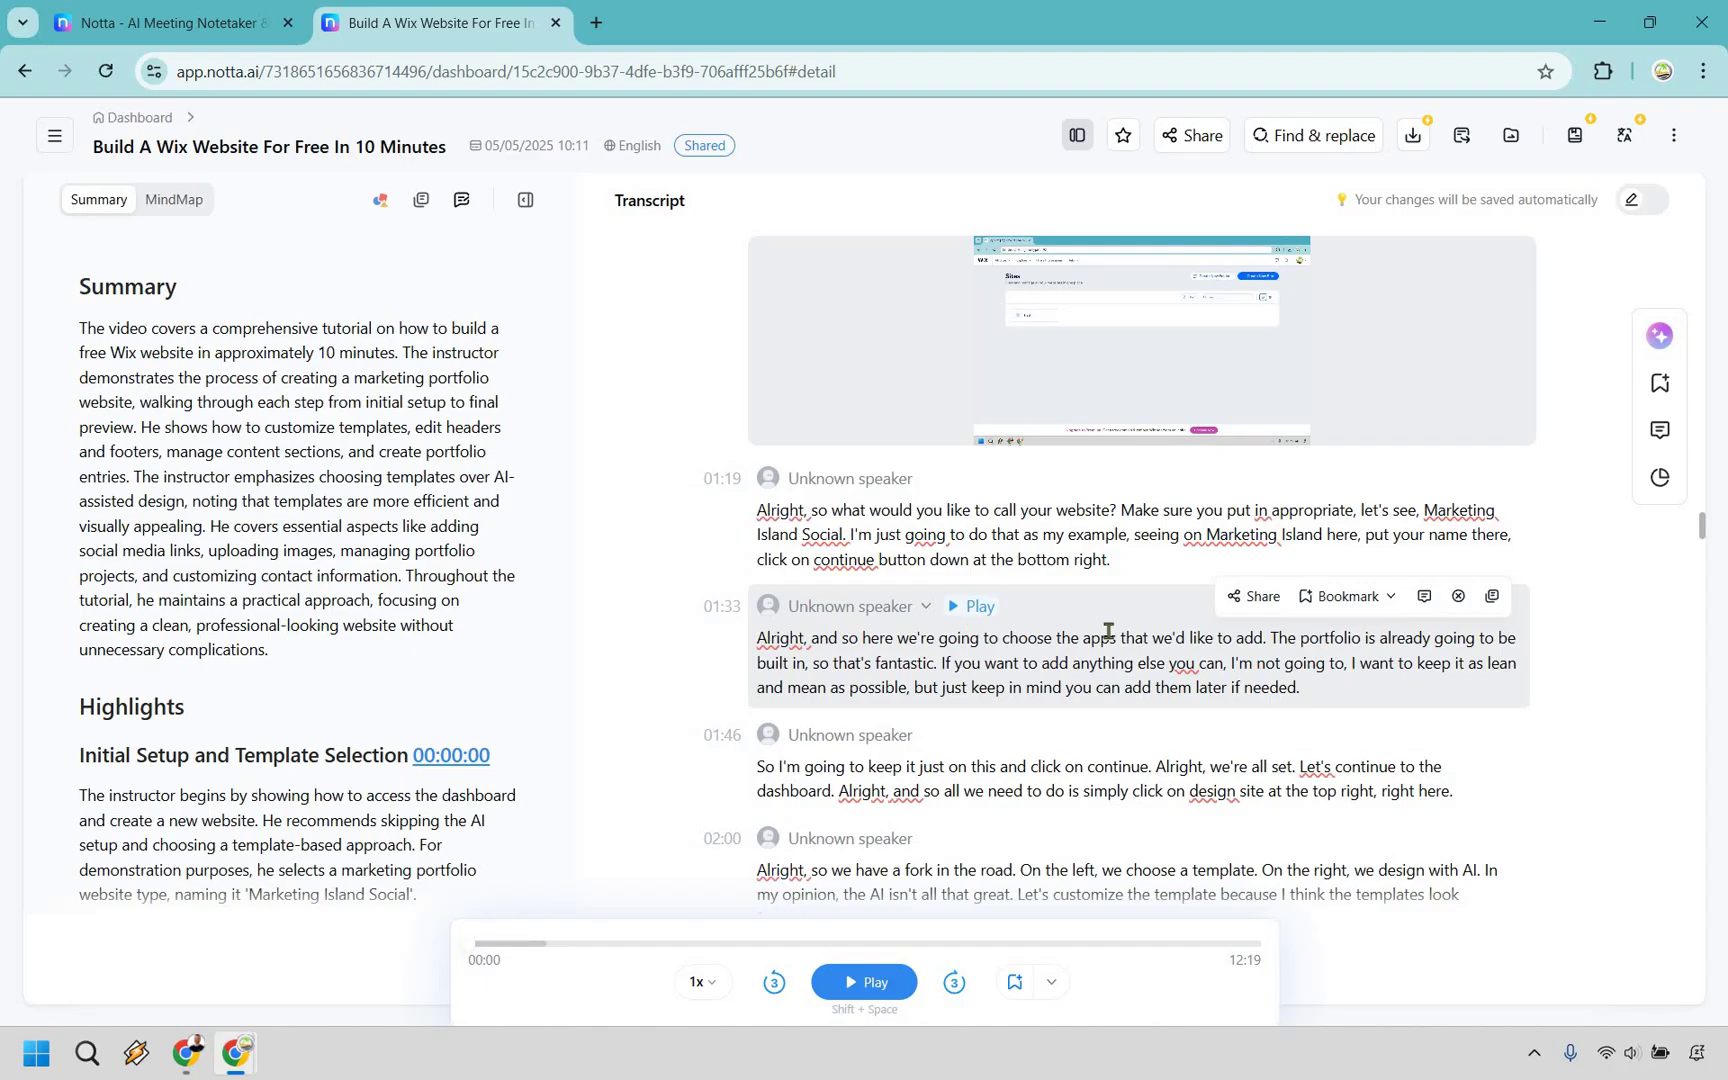
{"action": "scroll", "coordinate": [581, 568], "scroll_direction": "up", "scroll_amount": 1}
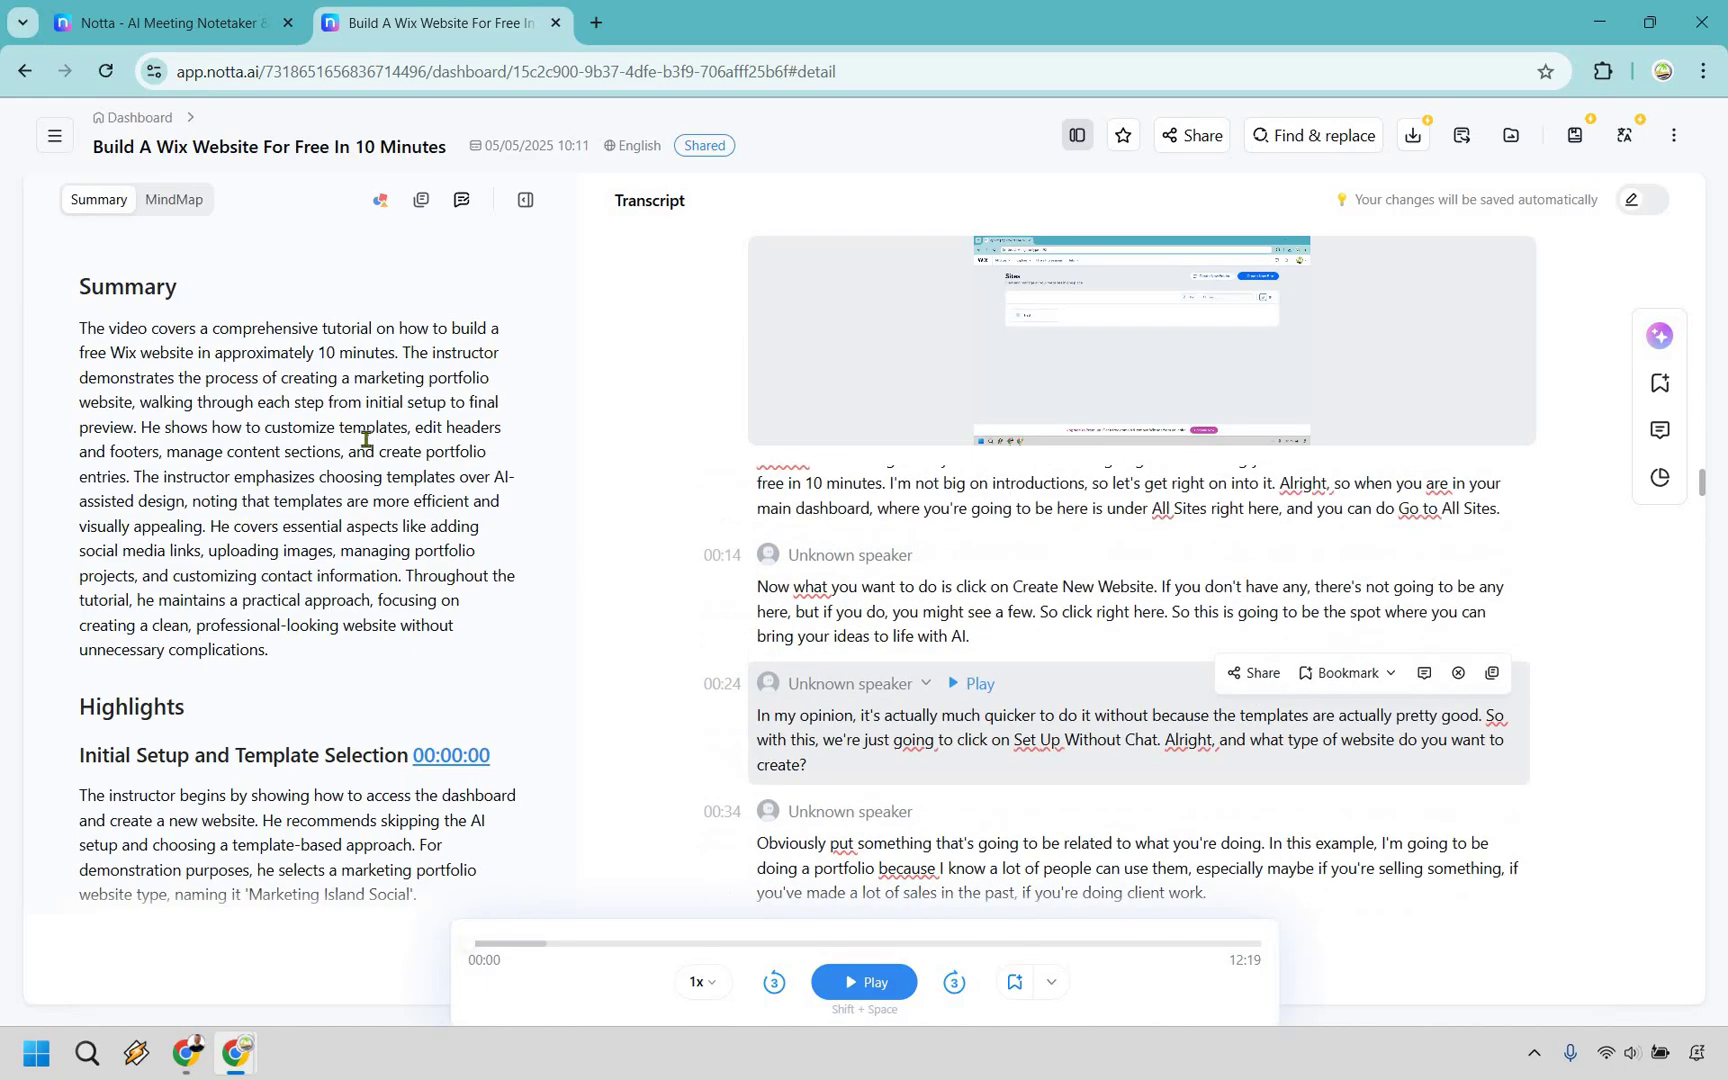
{"action": "scroll", "coordinate": [322, 342], "scroll_direction": "down", "scroll_amount": 3}
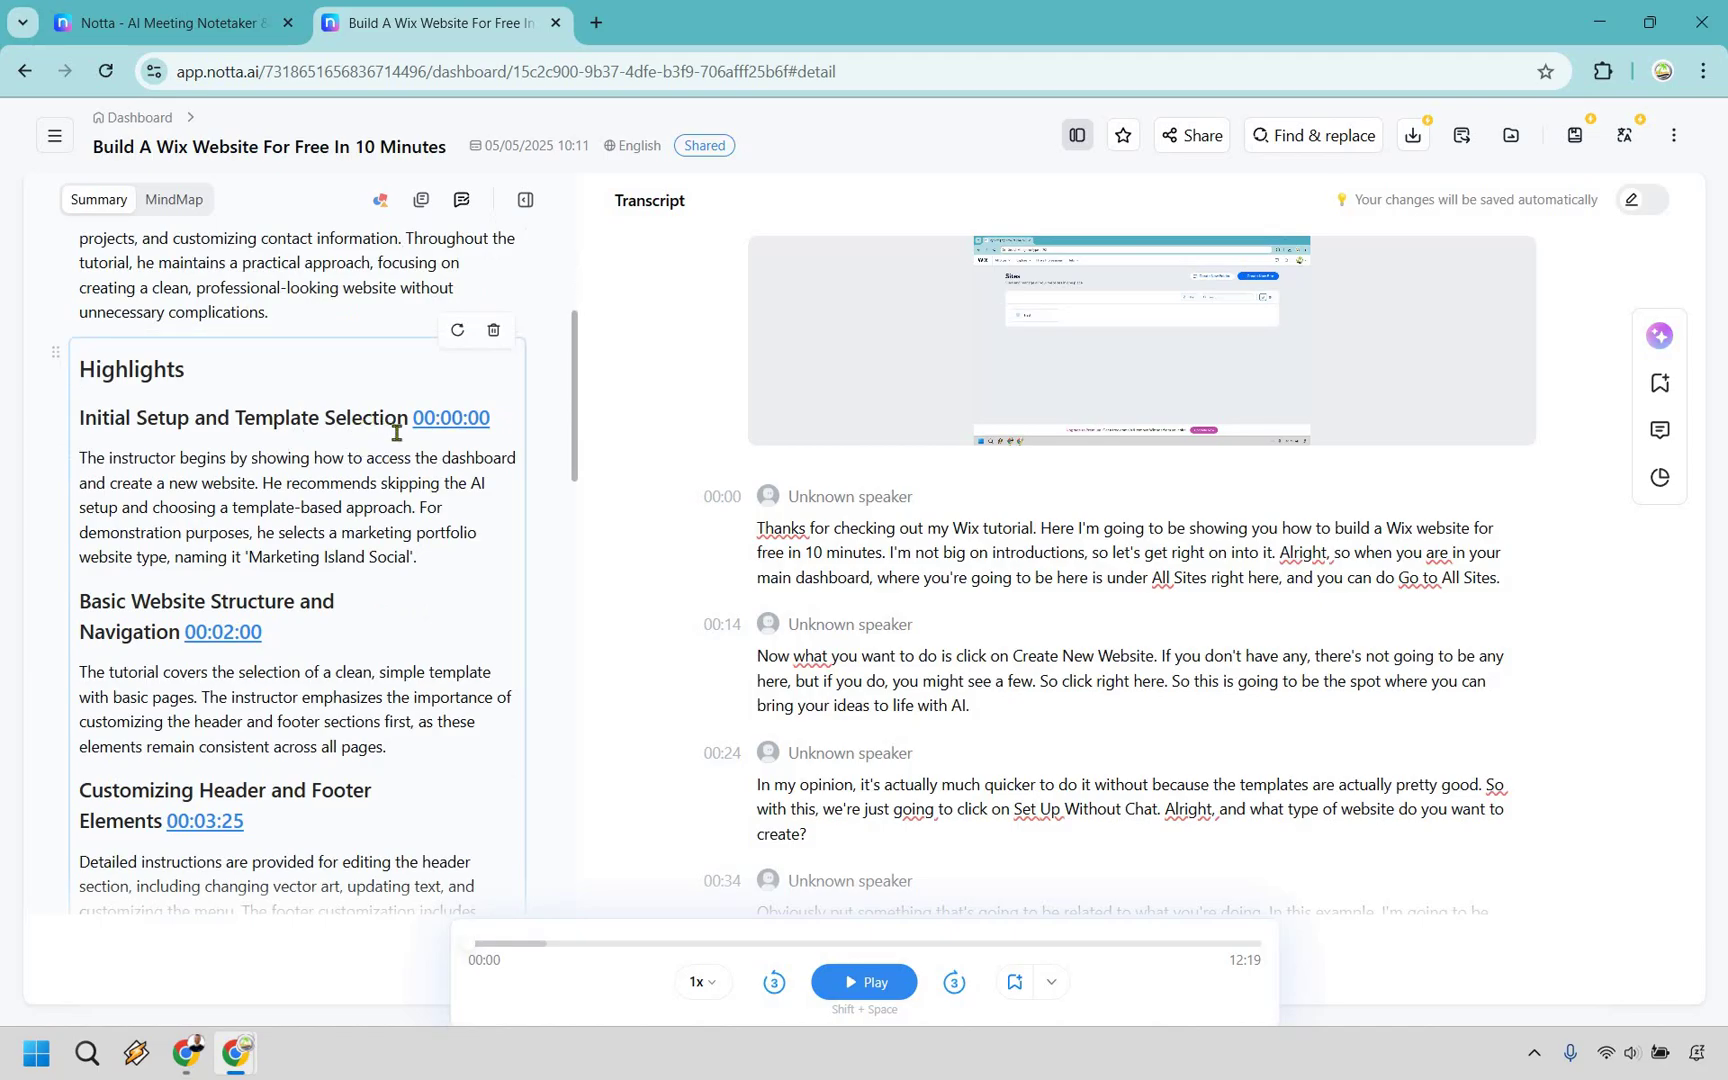
{"action": "scroll", "coordinate": [400, 428], "scroll_direction": "down", "scroll_amount": 1}
{"action": "scroll", "coordinate": [399, 408], "scroll_direction": "down", "scroll_amount": 4}
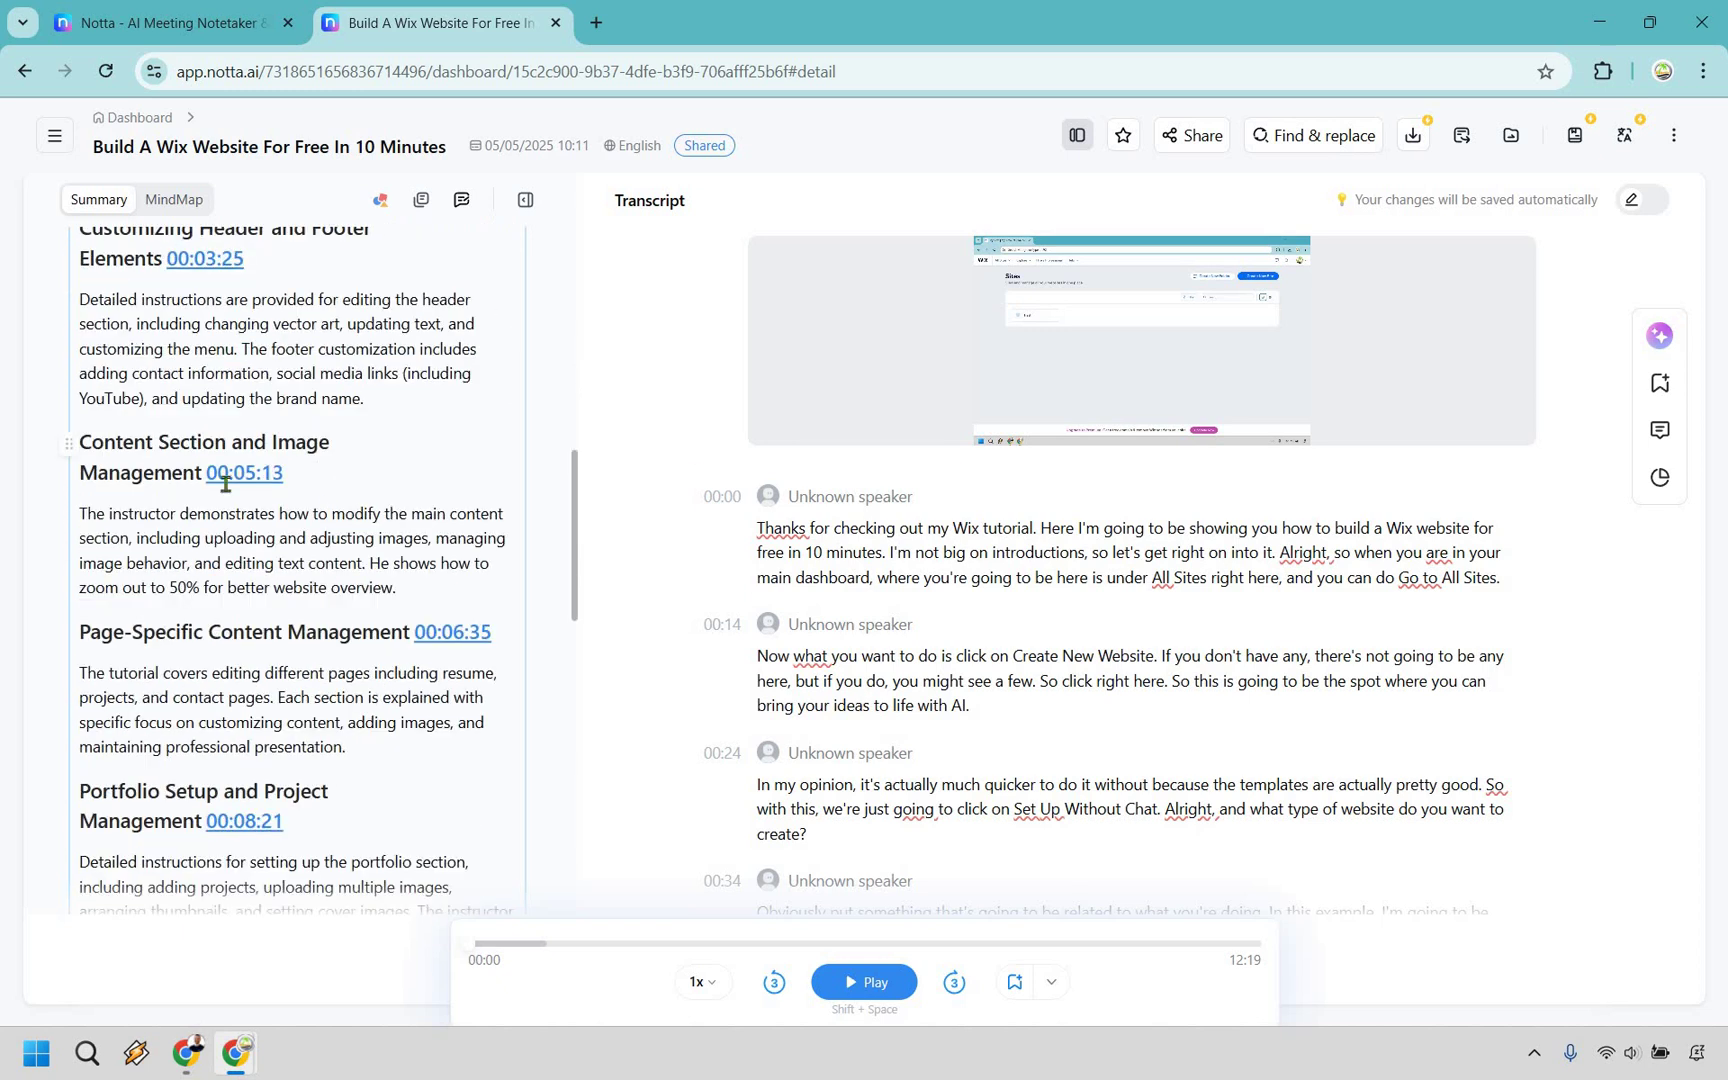
{"action": "scroll", "coordinate": [390, 425], "scroll_direction": "down", "scroll_amount": 2}
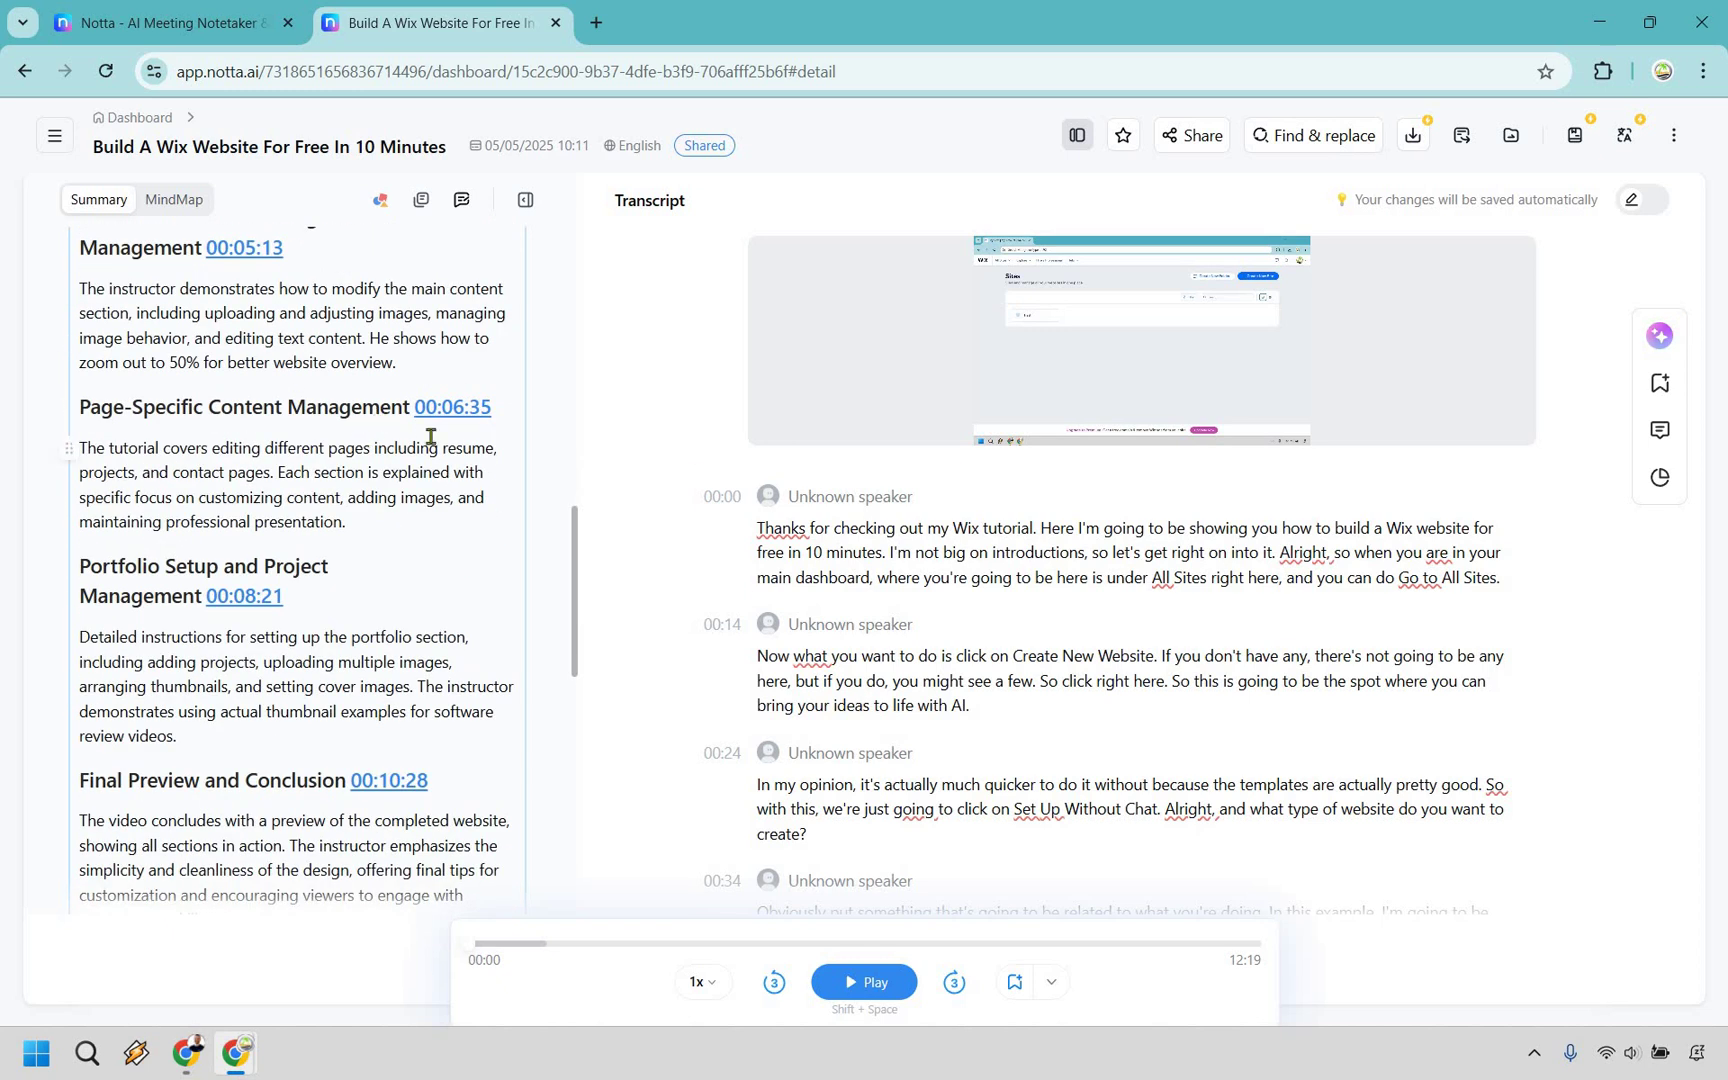
{"action": "scroll", "coordinate": [430, 445], "scroll_direction": "down", "scroll_amount": 1}
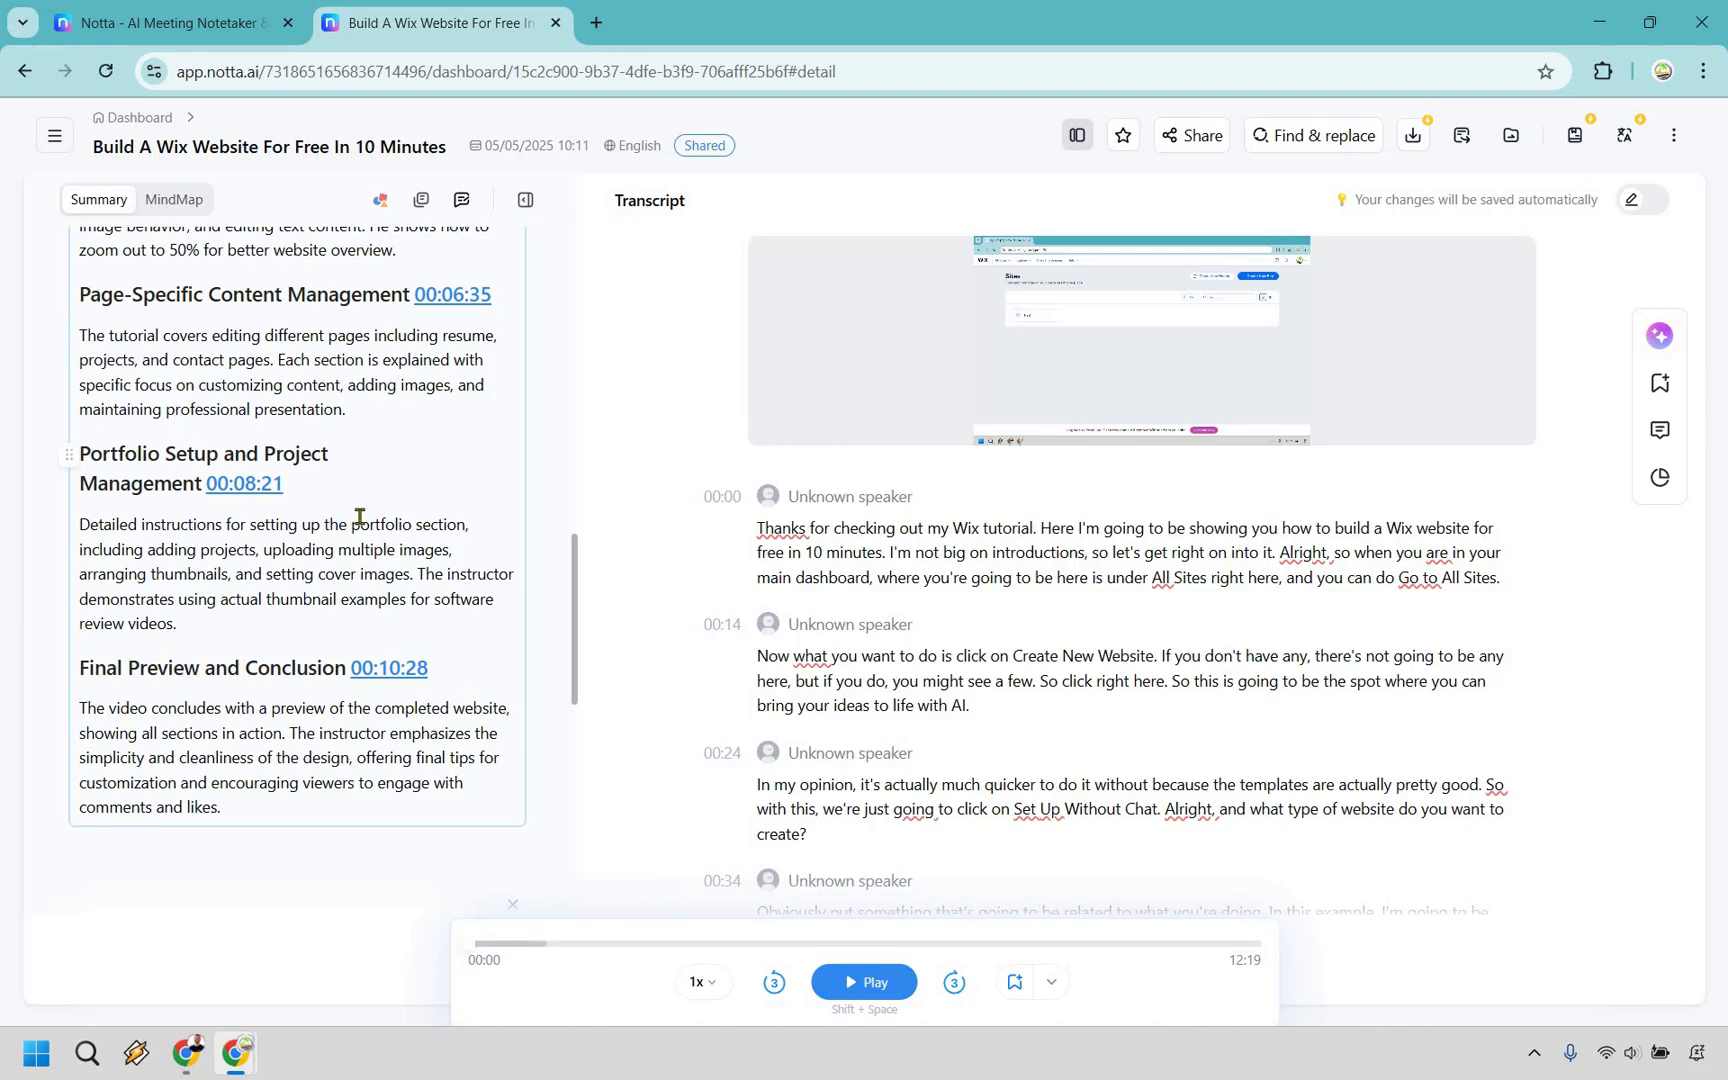
{"action": "scroll", "coordinate": [360, 517], "scroll_direction": "up", "scroll_amount": 10}
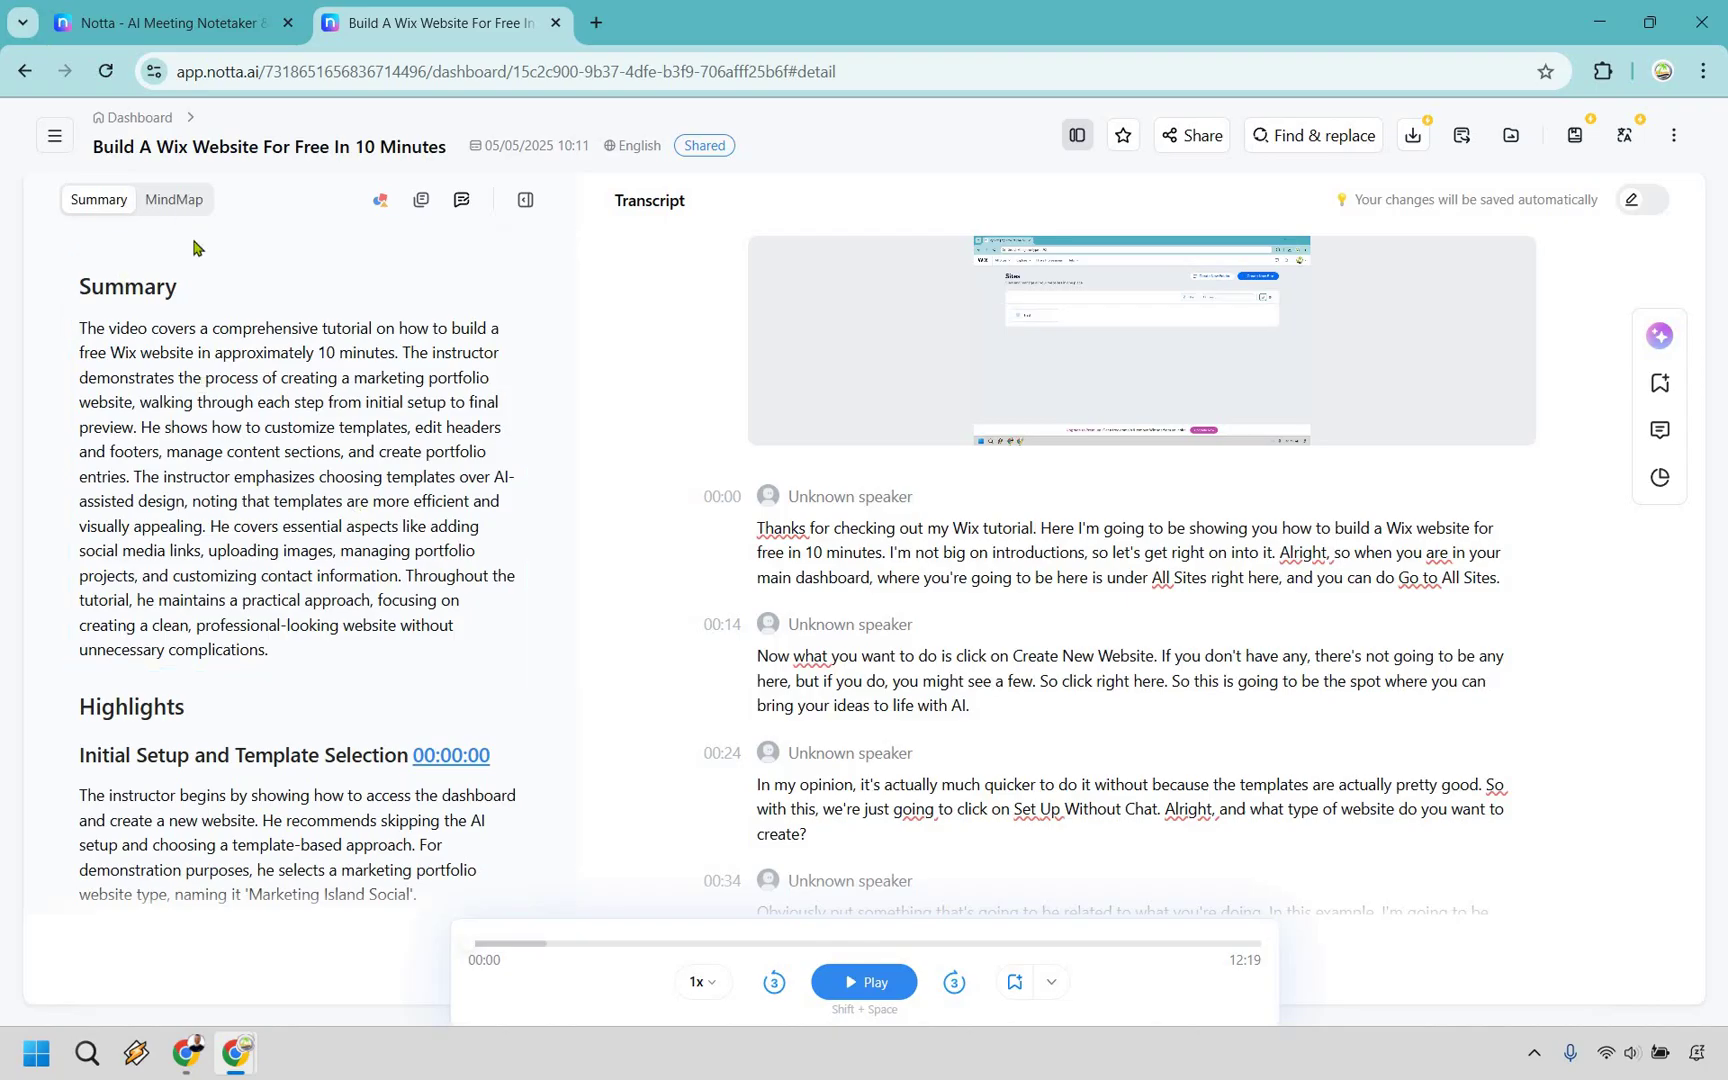
Step: Display the Wix summary as a mind map, zooming in and panning around it
{"action": "left_click", "coordinate": [174, 199]}
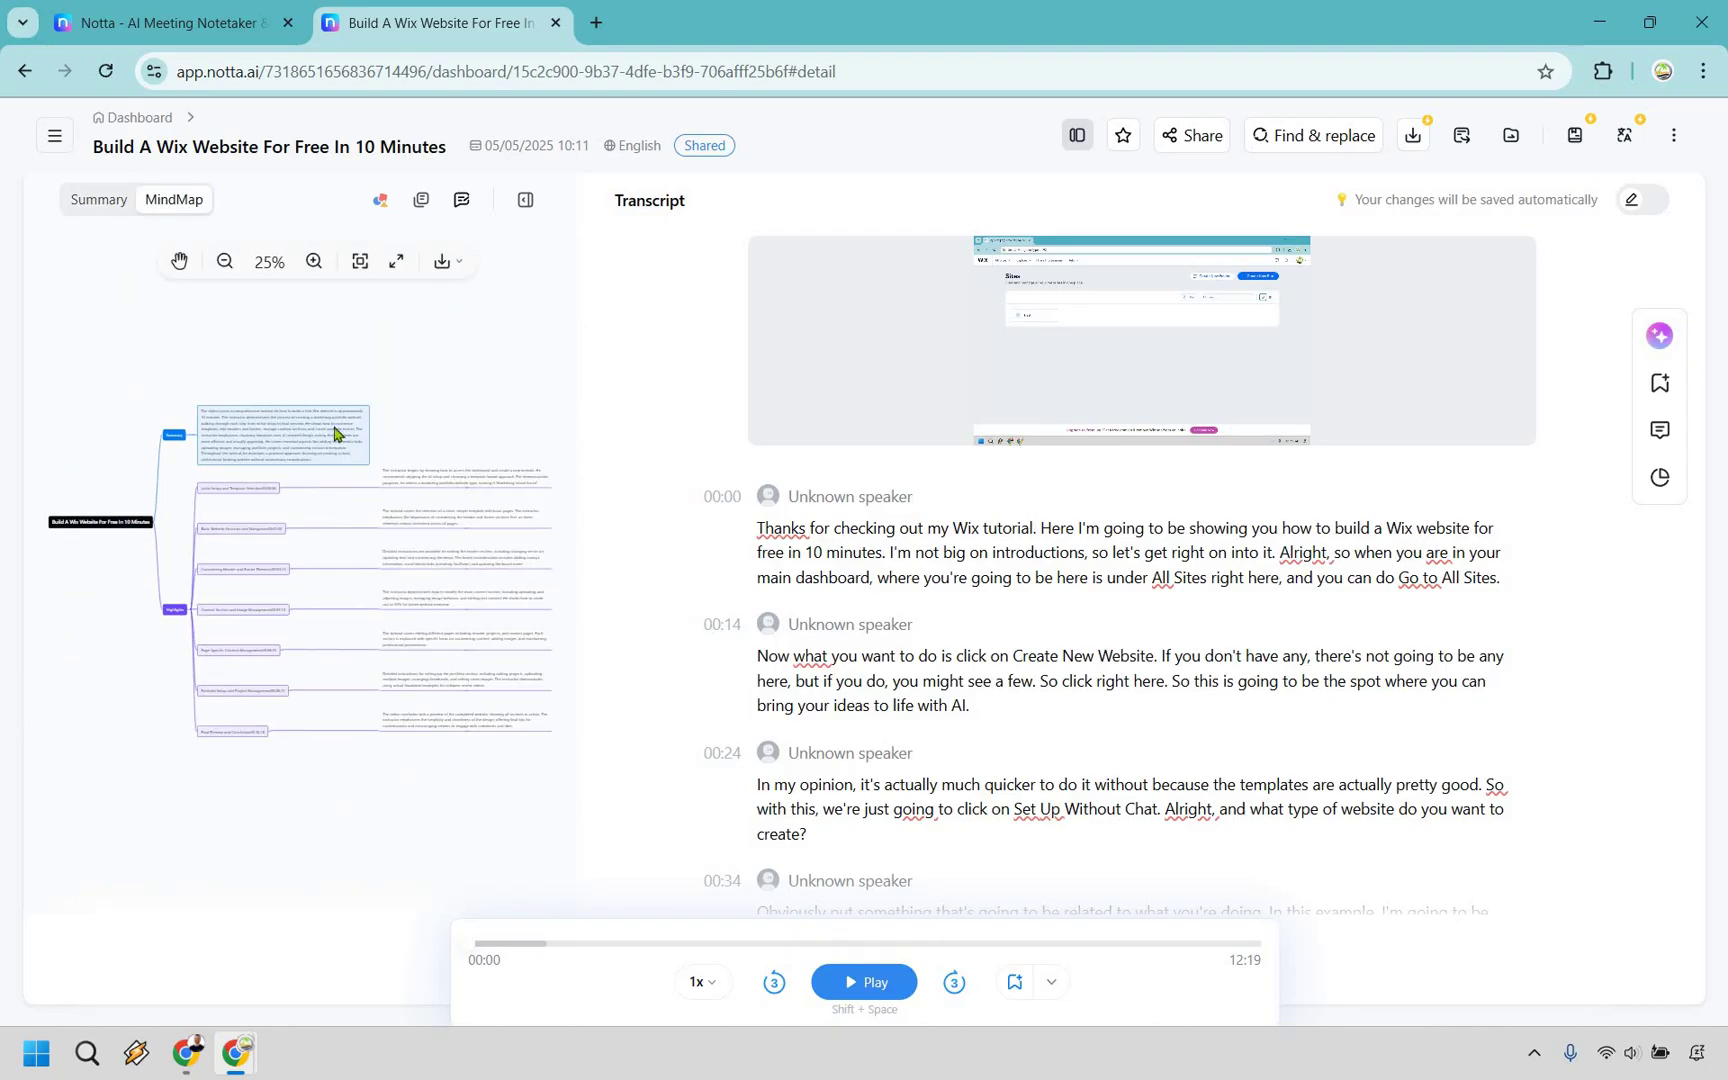
{"action": "left_click", "coordinate": [316, 261]}
{"action": "left_click", "coordinate": [316, 261]}
{"action": "left_click", "coordinate": [316, 261]}
{"action": "scroll", "coordinate": [220, 485], "scroll_direction": "left", "scroll_amount": 10}
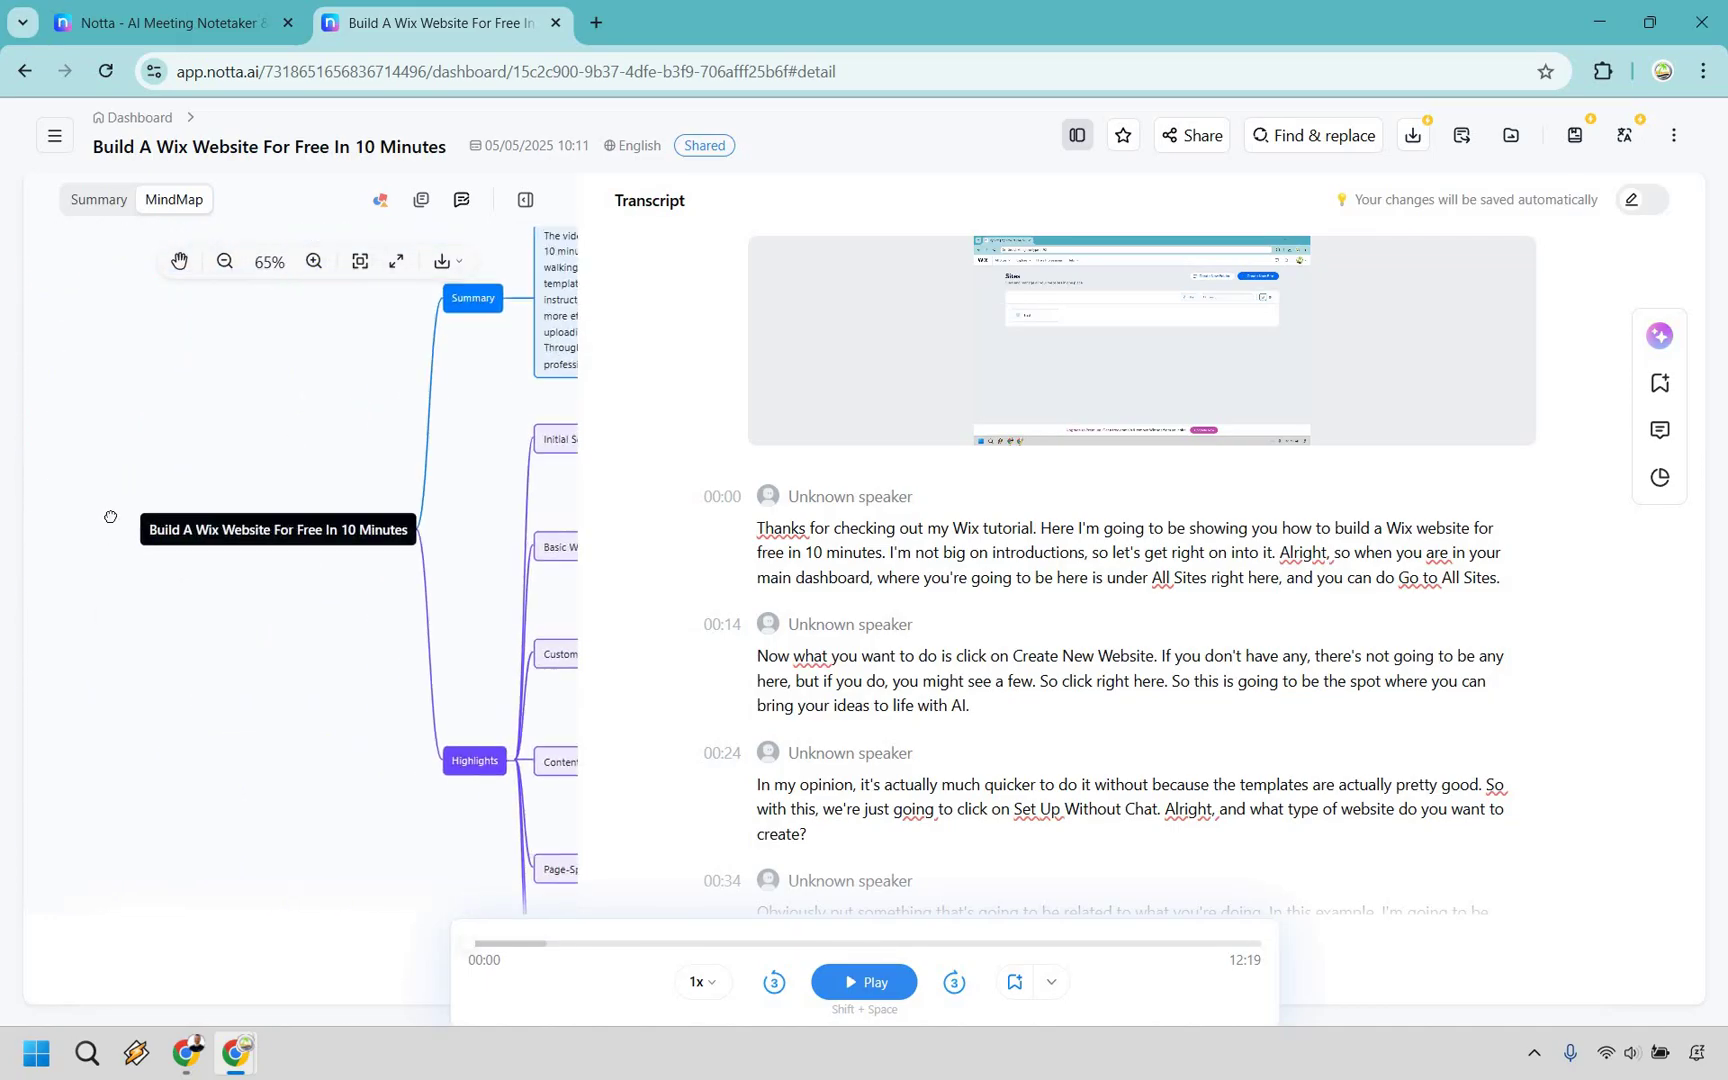
{"action": "scroll", "coordinate": [451, 517], "scroll_direction": "right", "scroll_amount": 5}
{"action": "scroll", "coordinate": [298, 615], "scroll_direction": "down", "scroll_amount": 2}
{"action": "scroll", "coordinate": [297, 615], "scroll_direction": "down", "scroll_amount": 1}
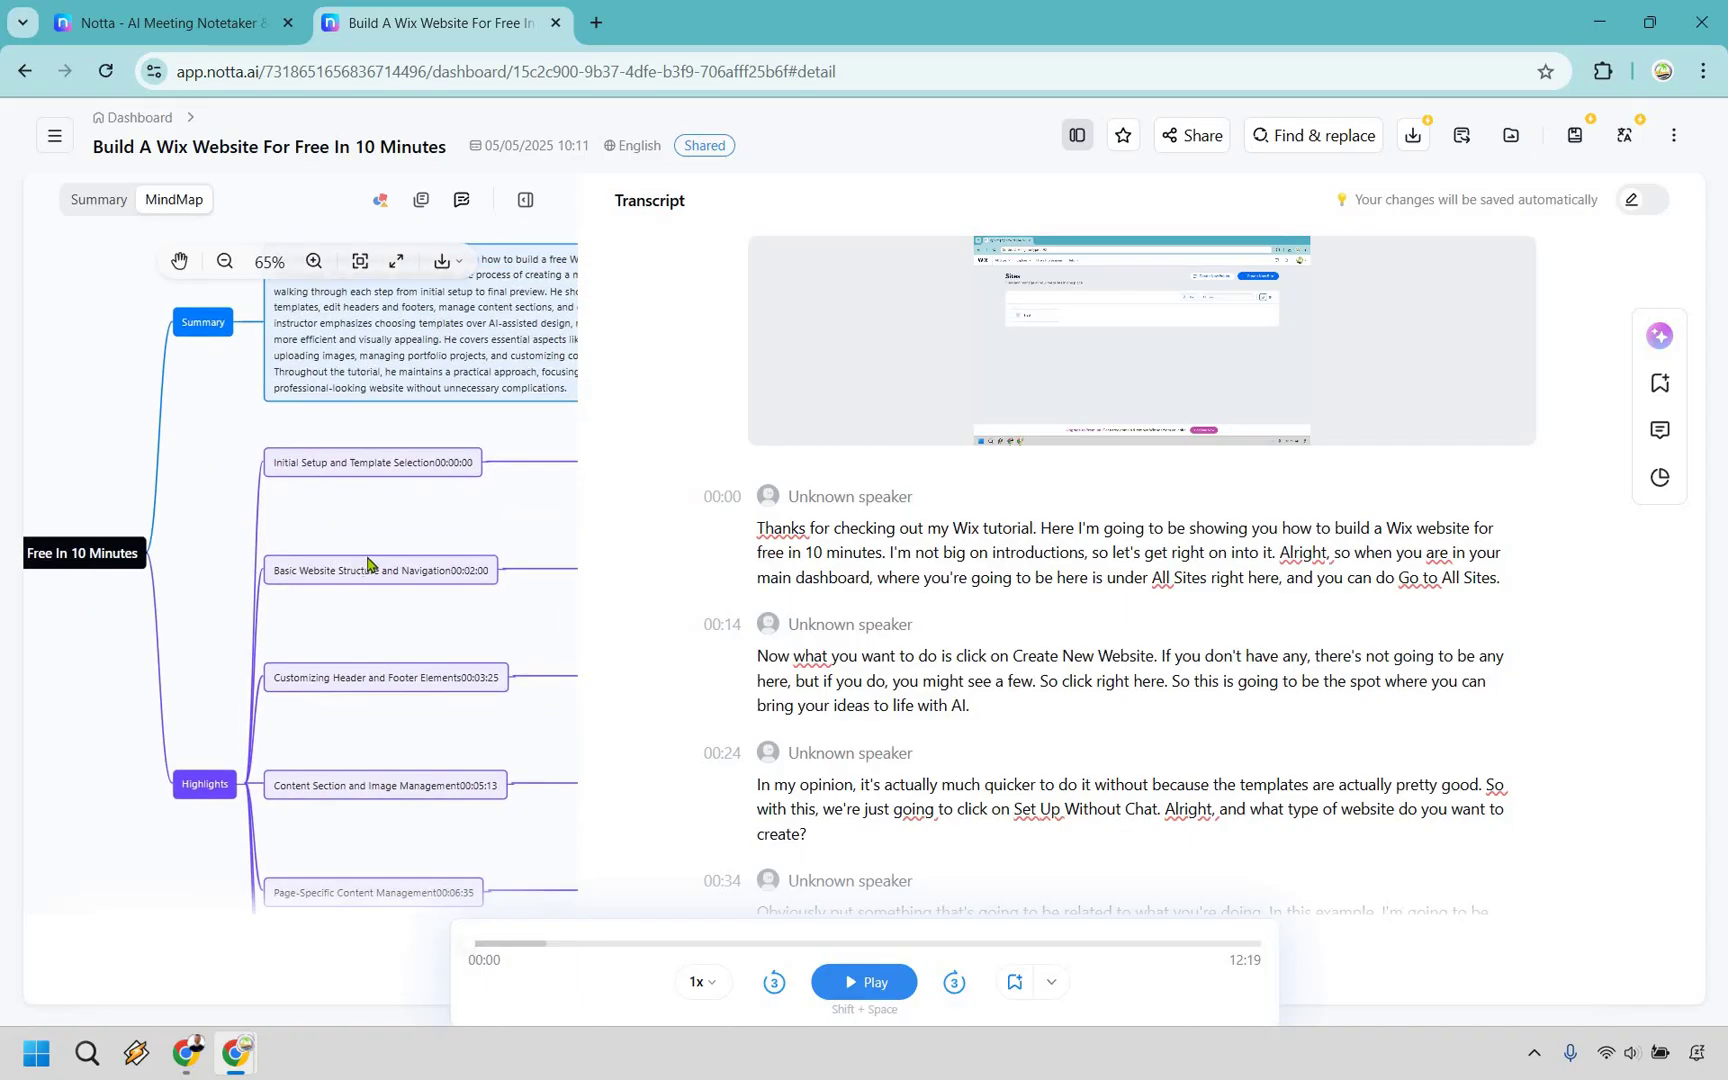
Step: Enlarge the mind map further and download it as a PNG image
{"action": "left_click", "coordinate": [76, 204]}
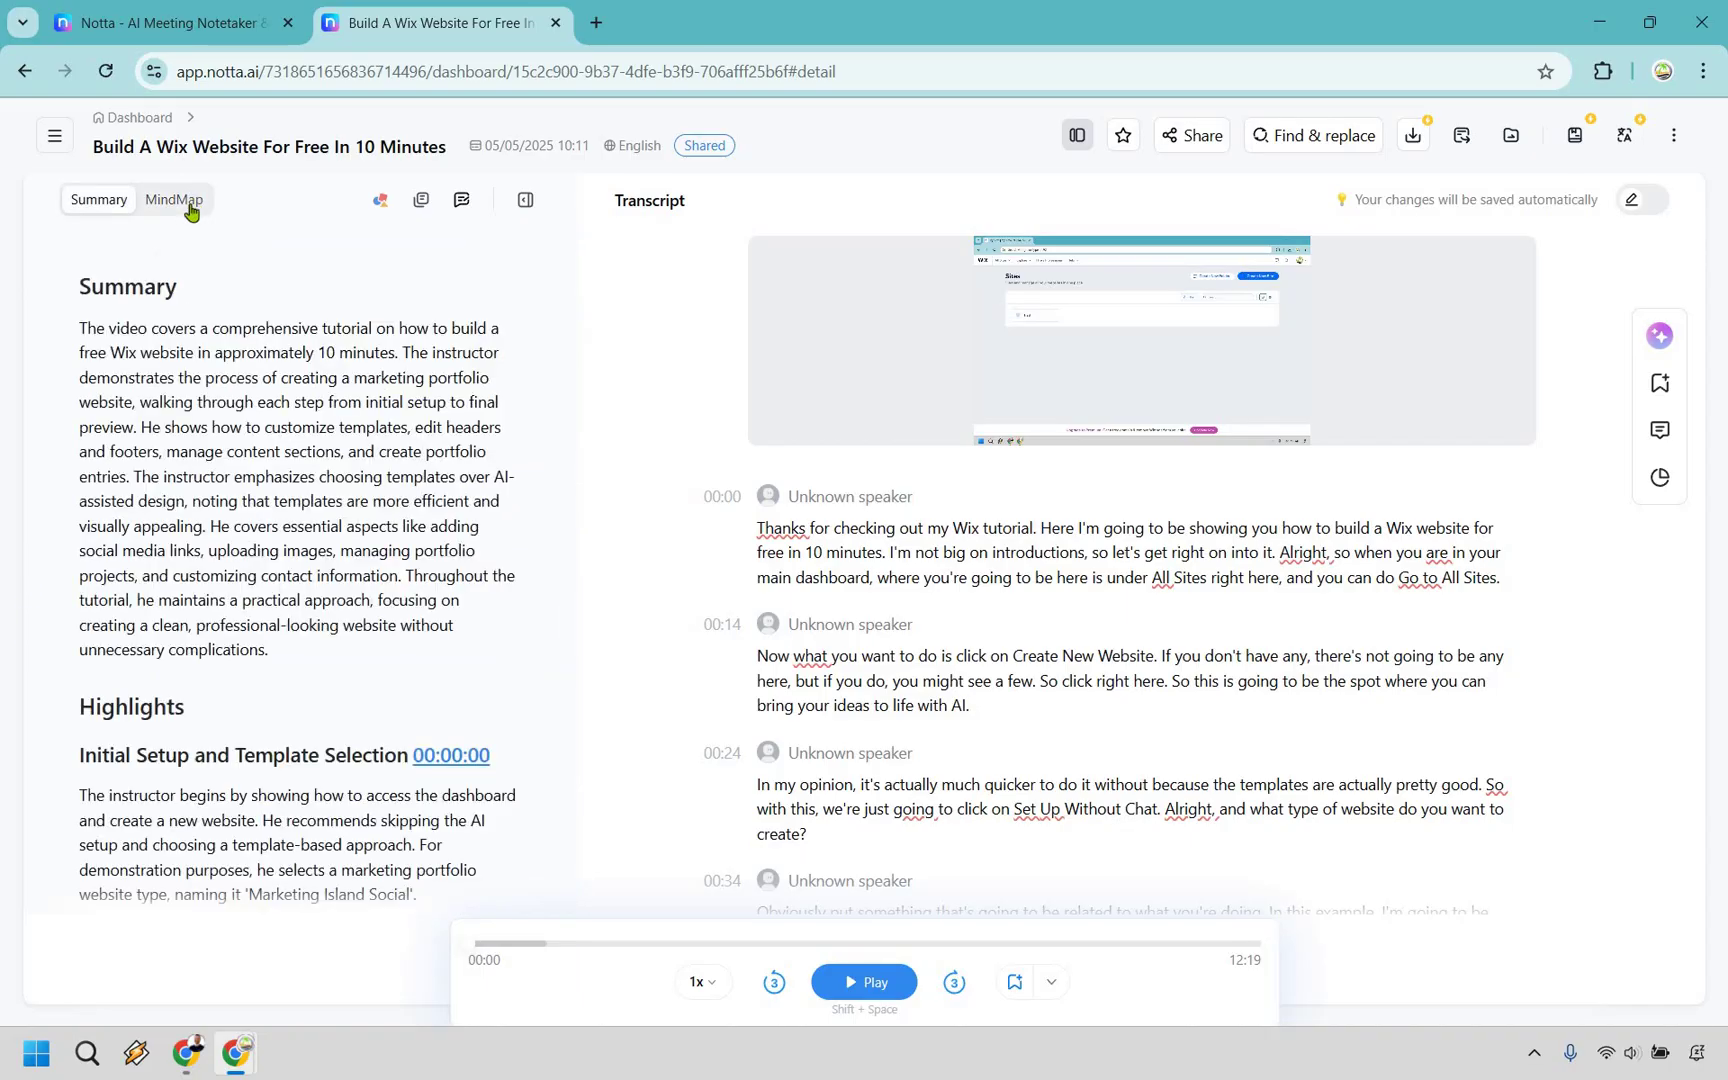
{"action": "left_click", "coordinate": [174, 199]}
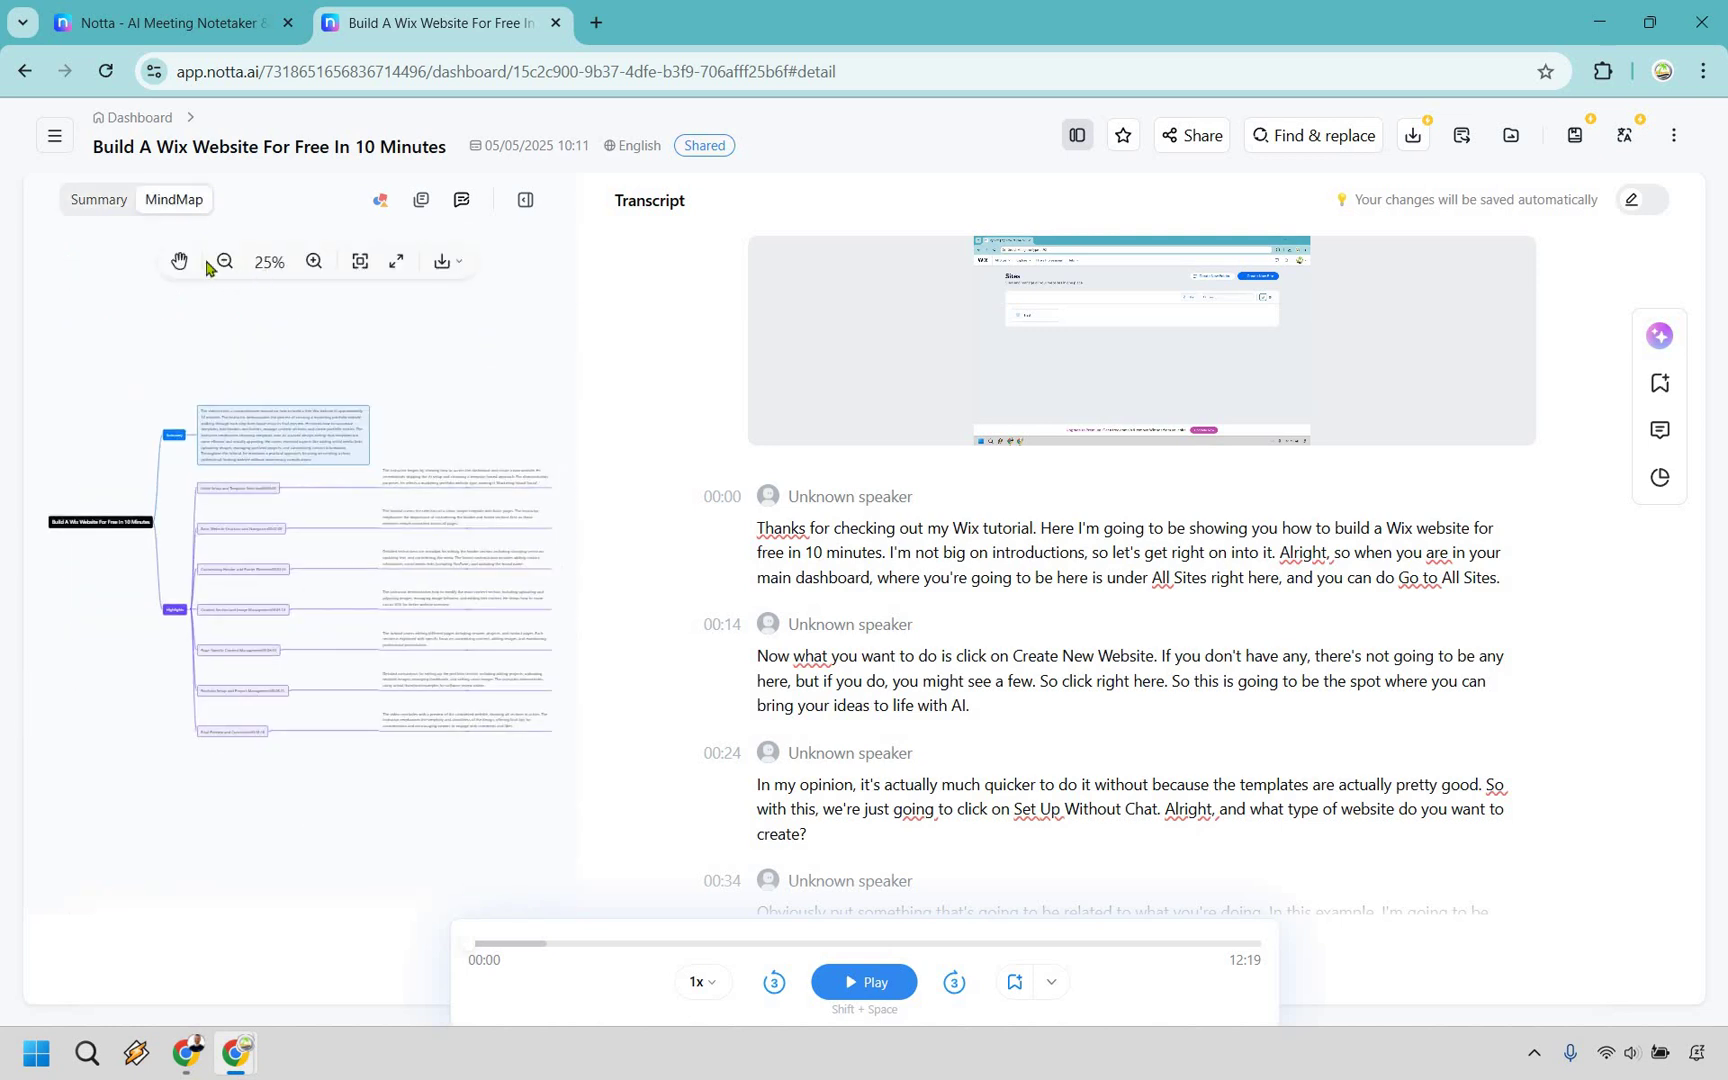
{"action": "left_click", "coordinate": [314, 261]}
{"action": "scroll", "coordinate": [248, 547], "scroll_direction": "up", "scroll_amount": 5}
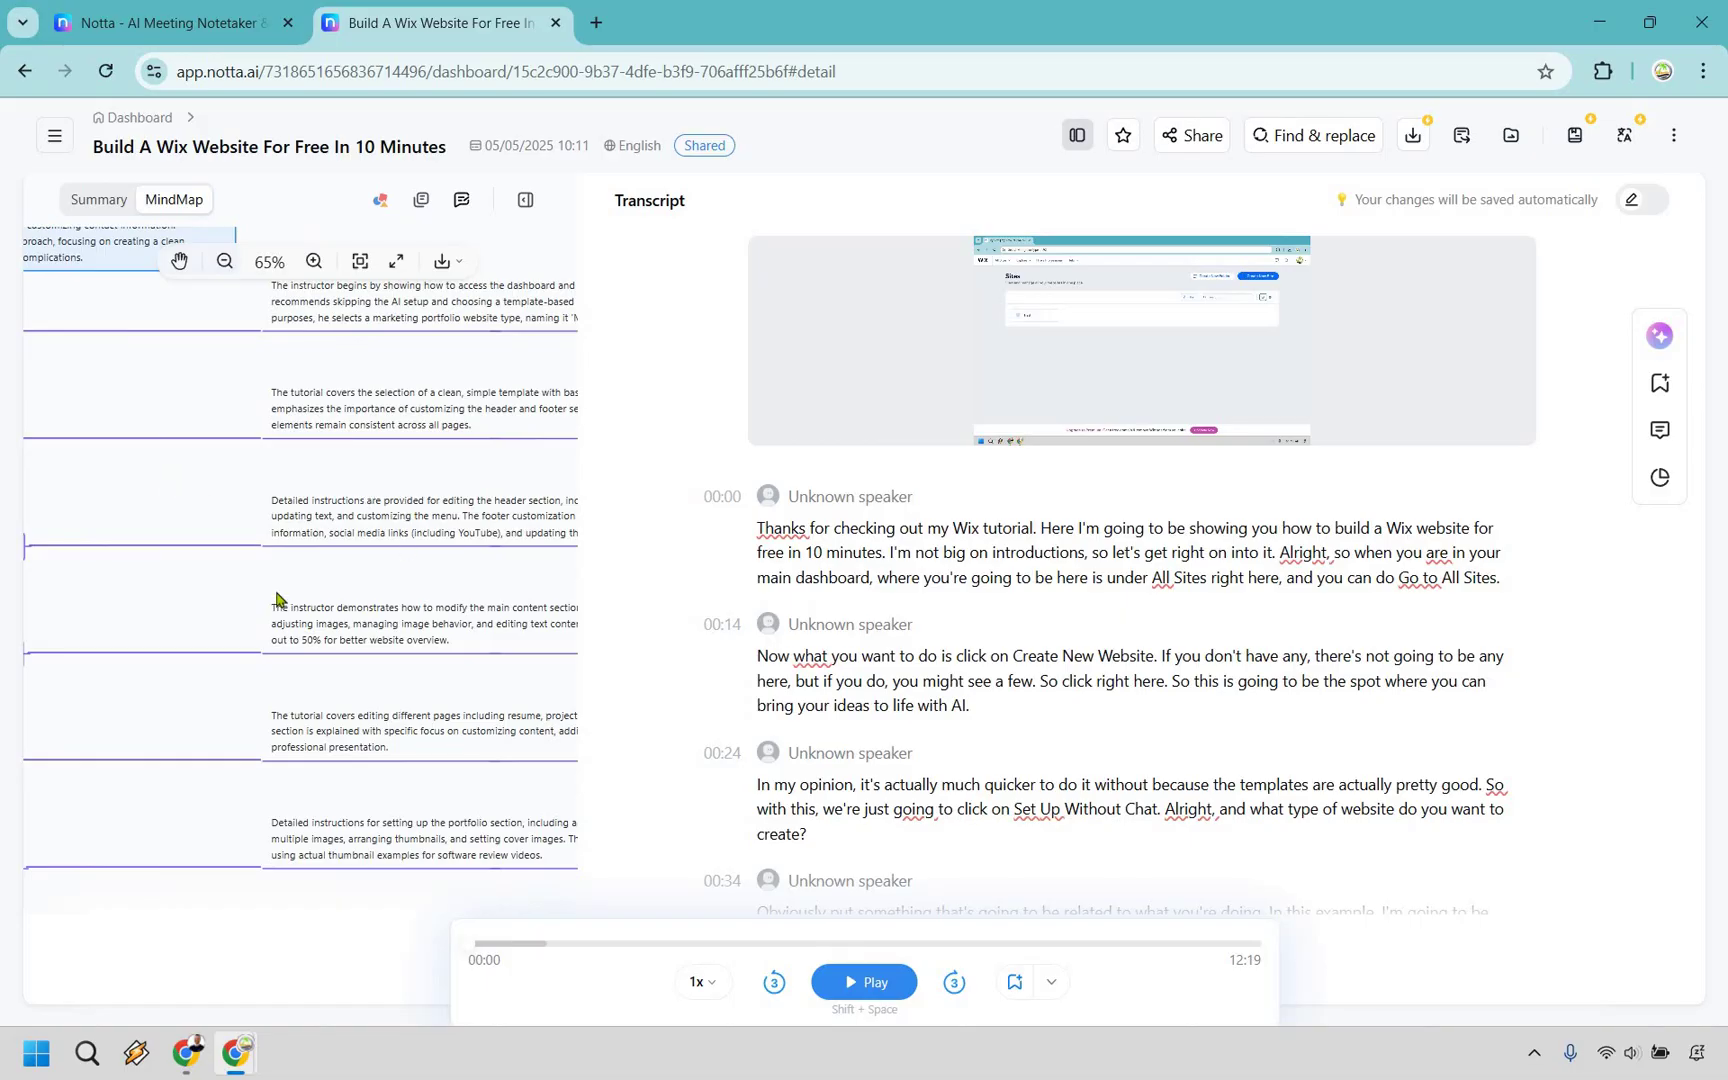
{"action": "scroll", "coordinate": [354, 427], "scroll_direction": "left", "scroll_amount": 5}
{"action": "scroll", "coordinate": [491, 428], "scroll_direction": "up", "scroll_amount": 4}
{"action": "left_click", "coordinate": [446, 263]}
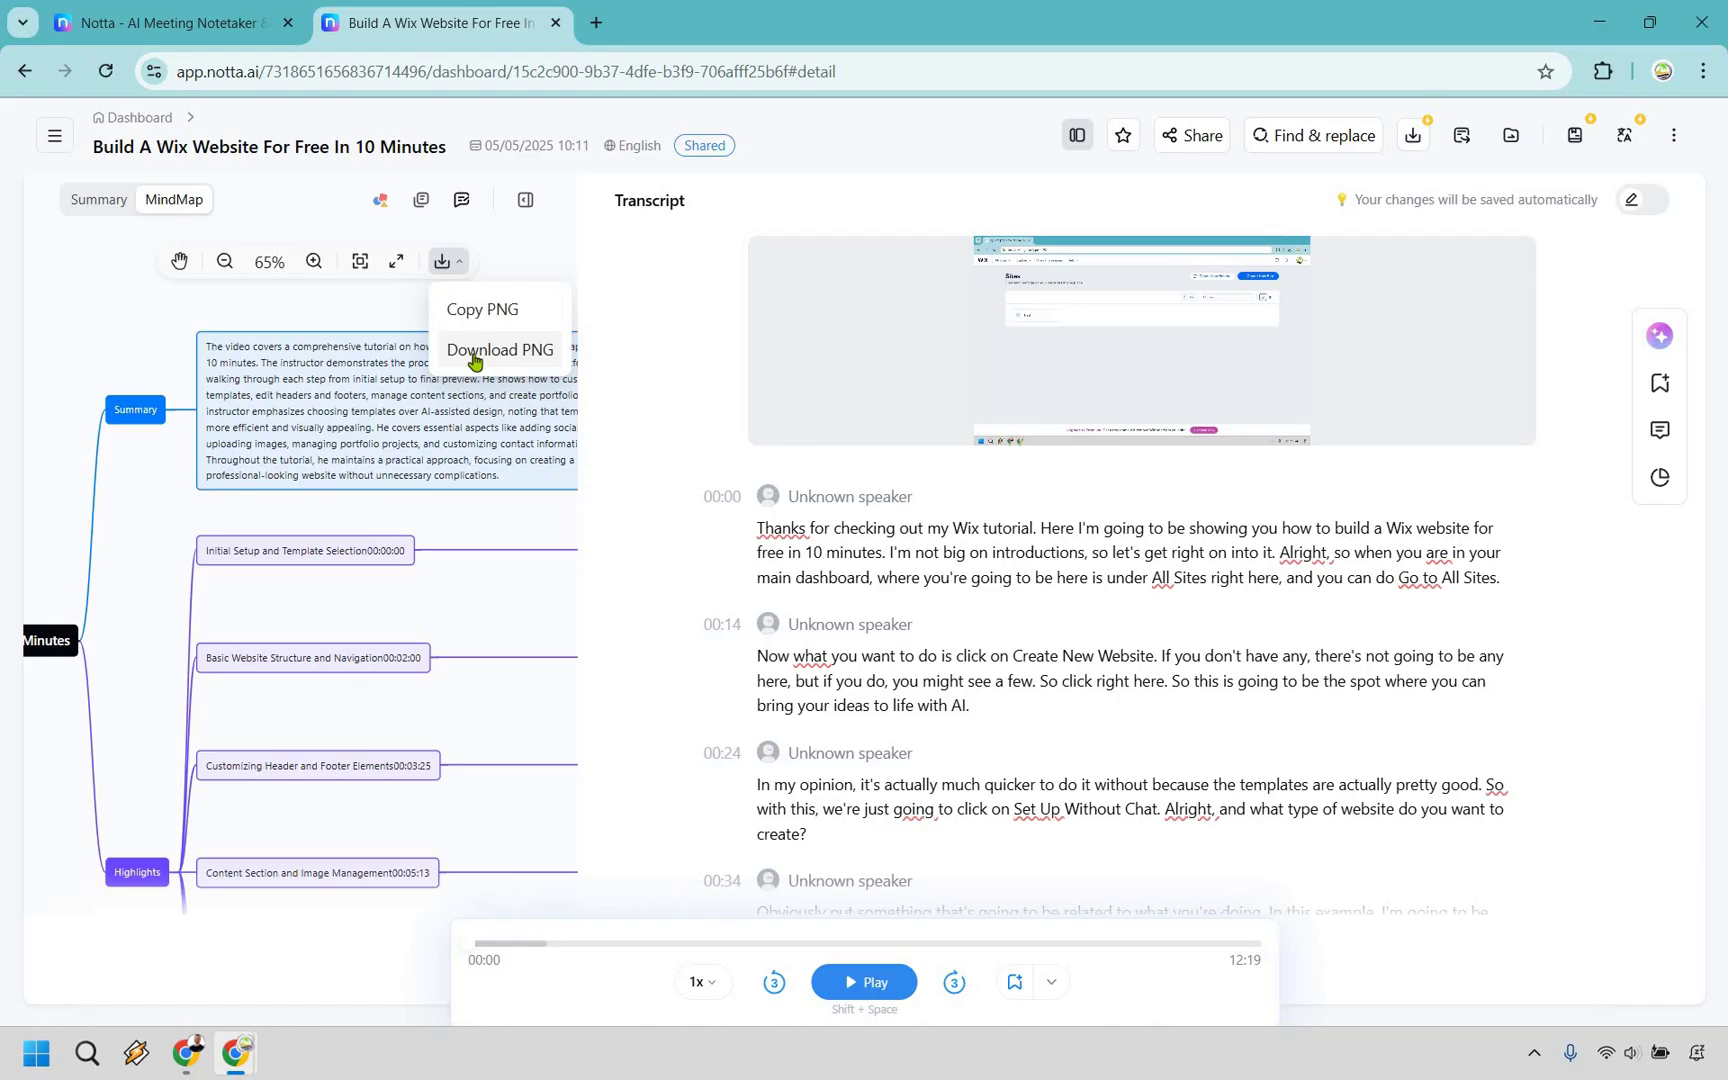
{"action": "left_click", "coordinate": [474, 350]}
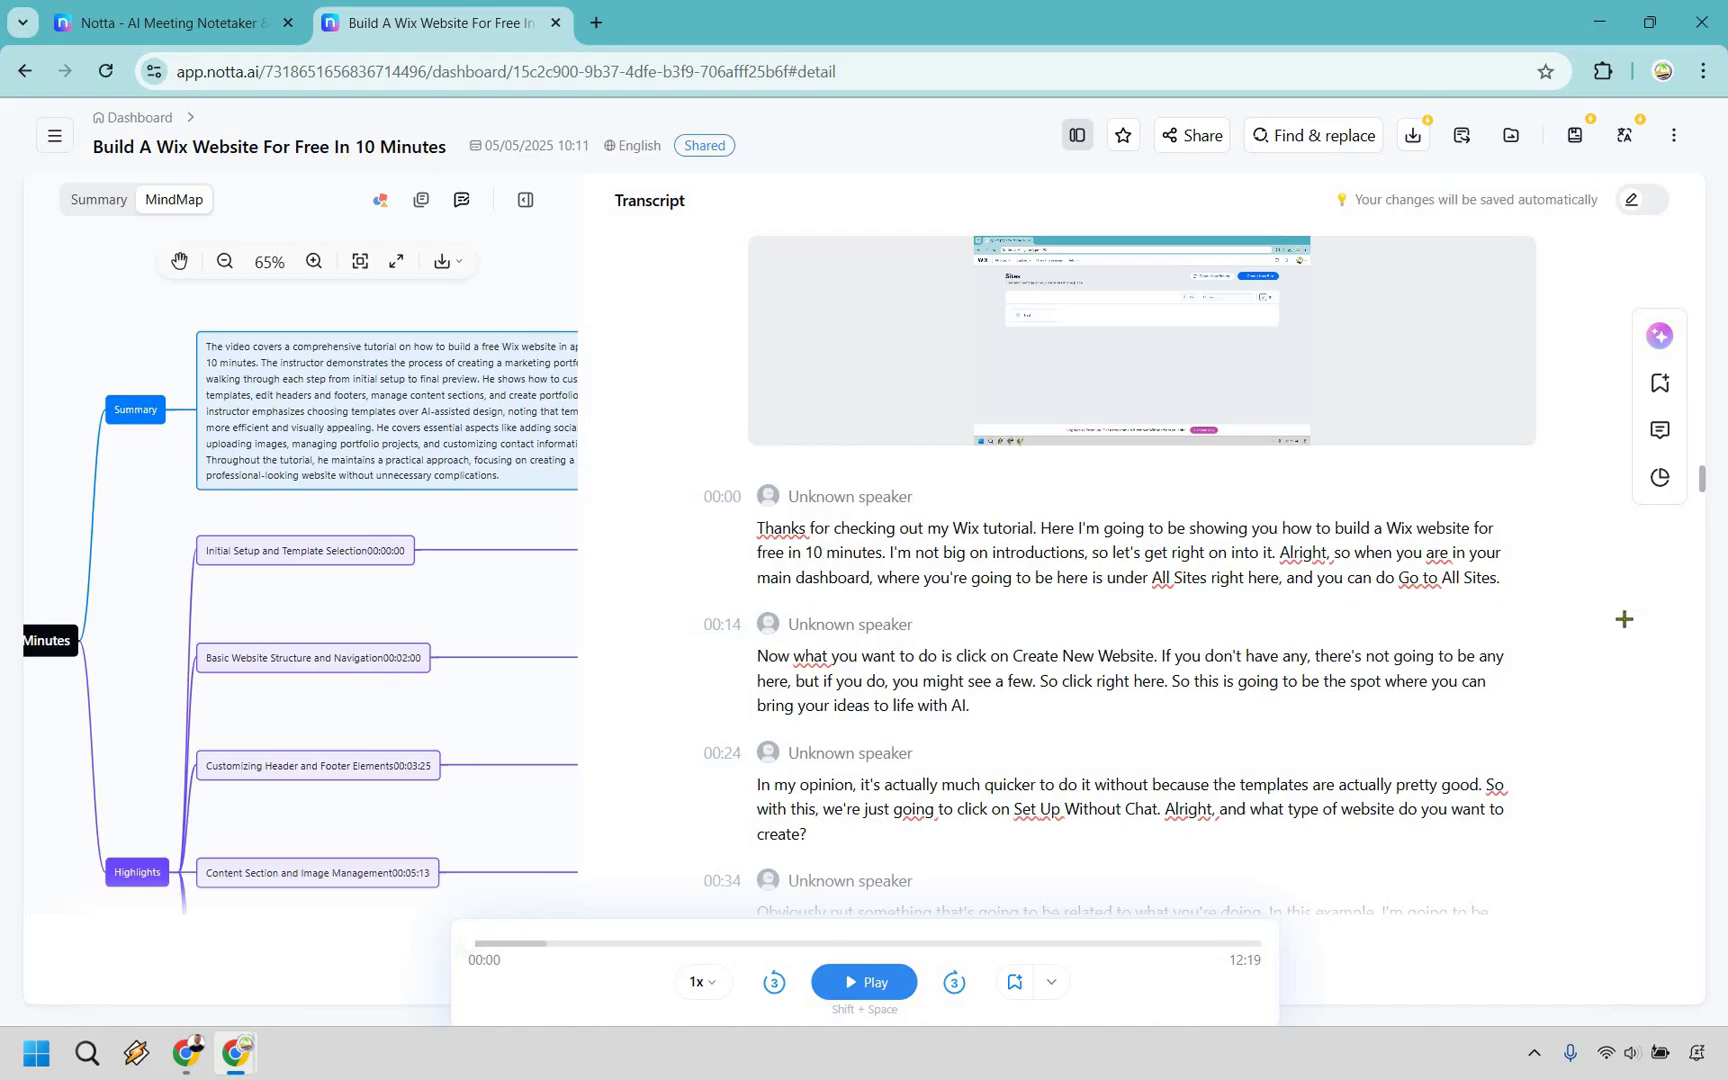
Step: Check the Wix recording's public share link in its Share settings, then close them
{"action": "left_click", "coordinate": [1193, 150]}
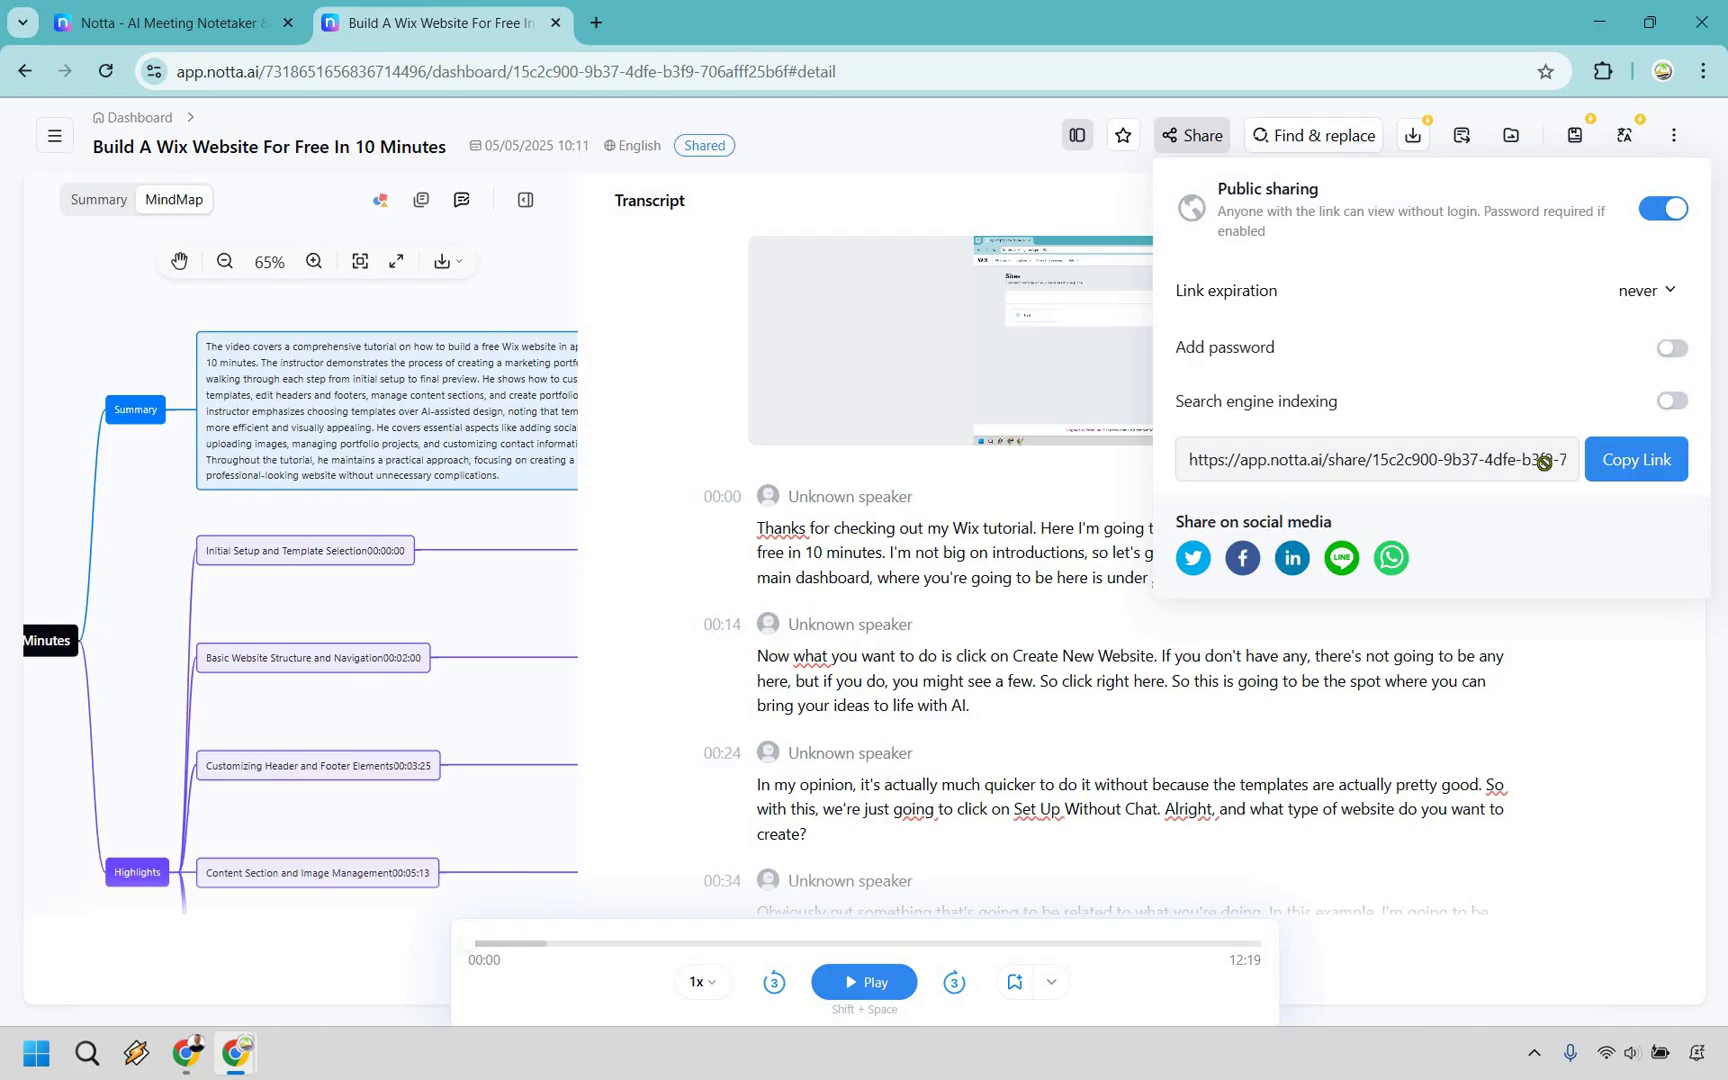
{"action": "left_click", "coordinate": [1657, 658]}
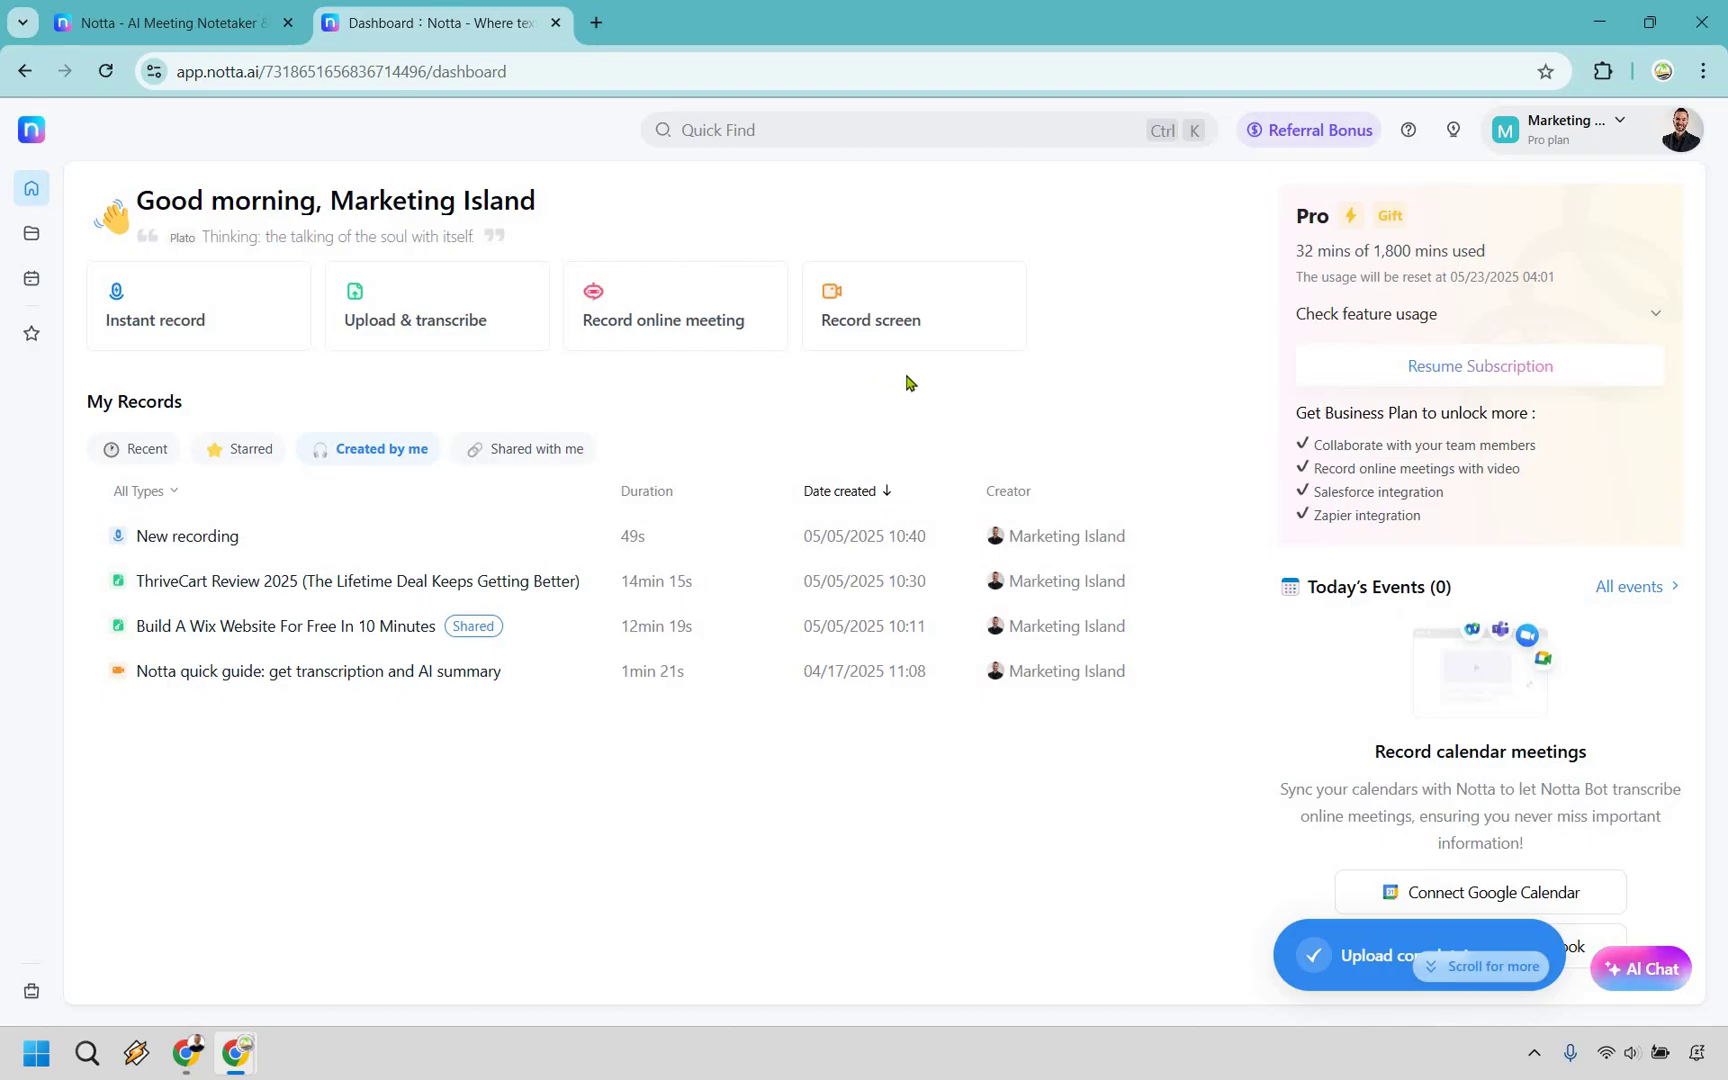
{"action": "left_click", "coordinate": [698, 314]}
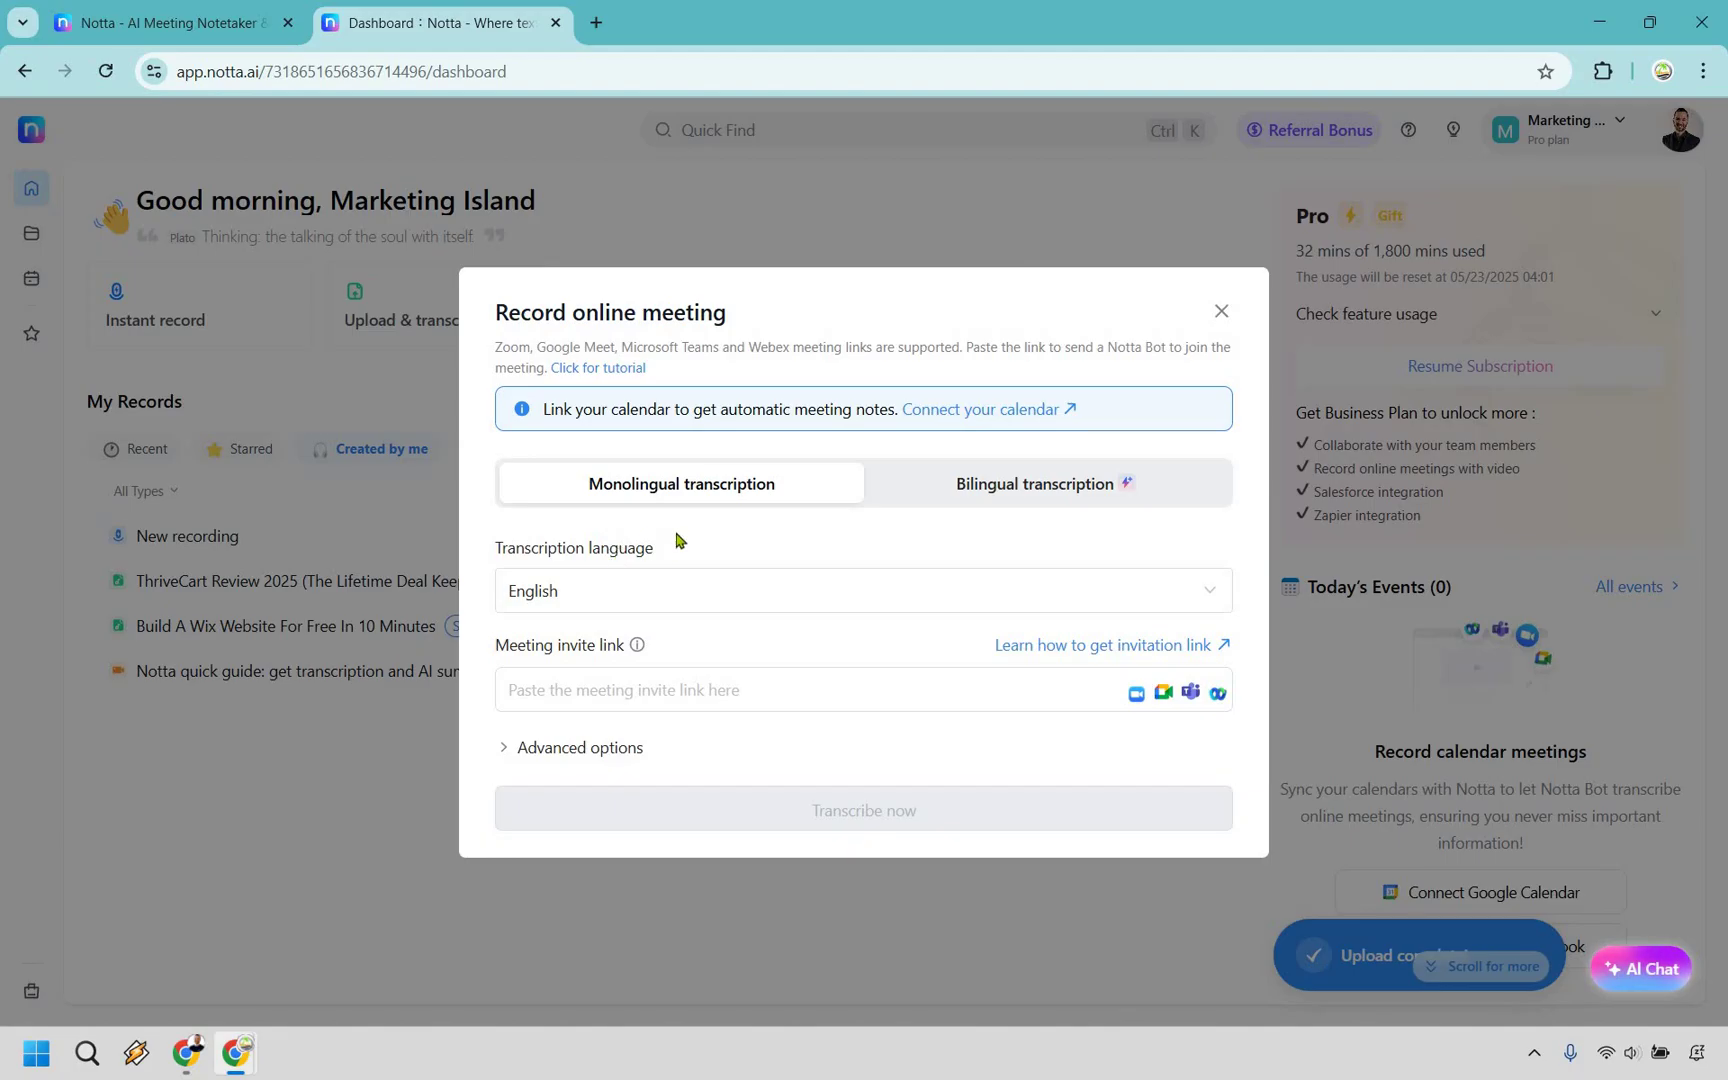
{"action": "left_click", "coordinate": [714, 686]}
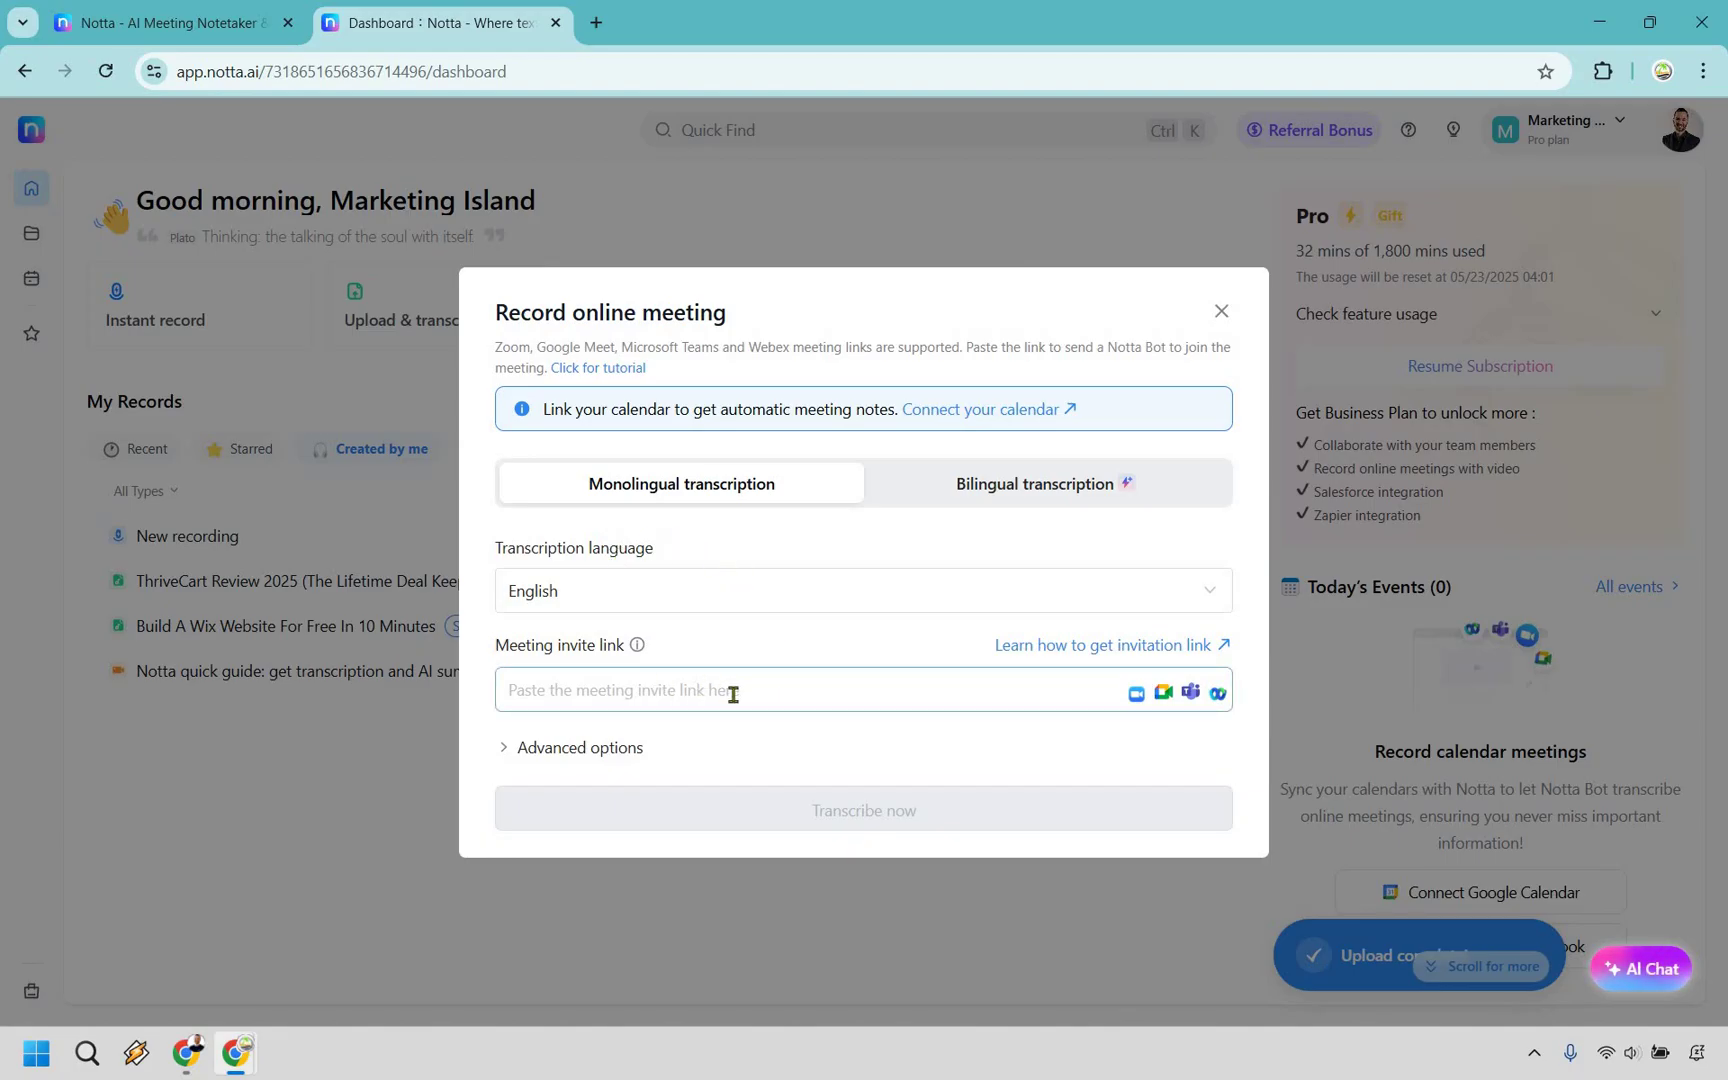
{"action": "left_click", "coordinate": [735, 631]}
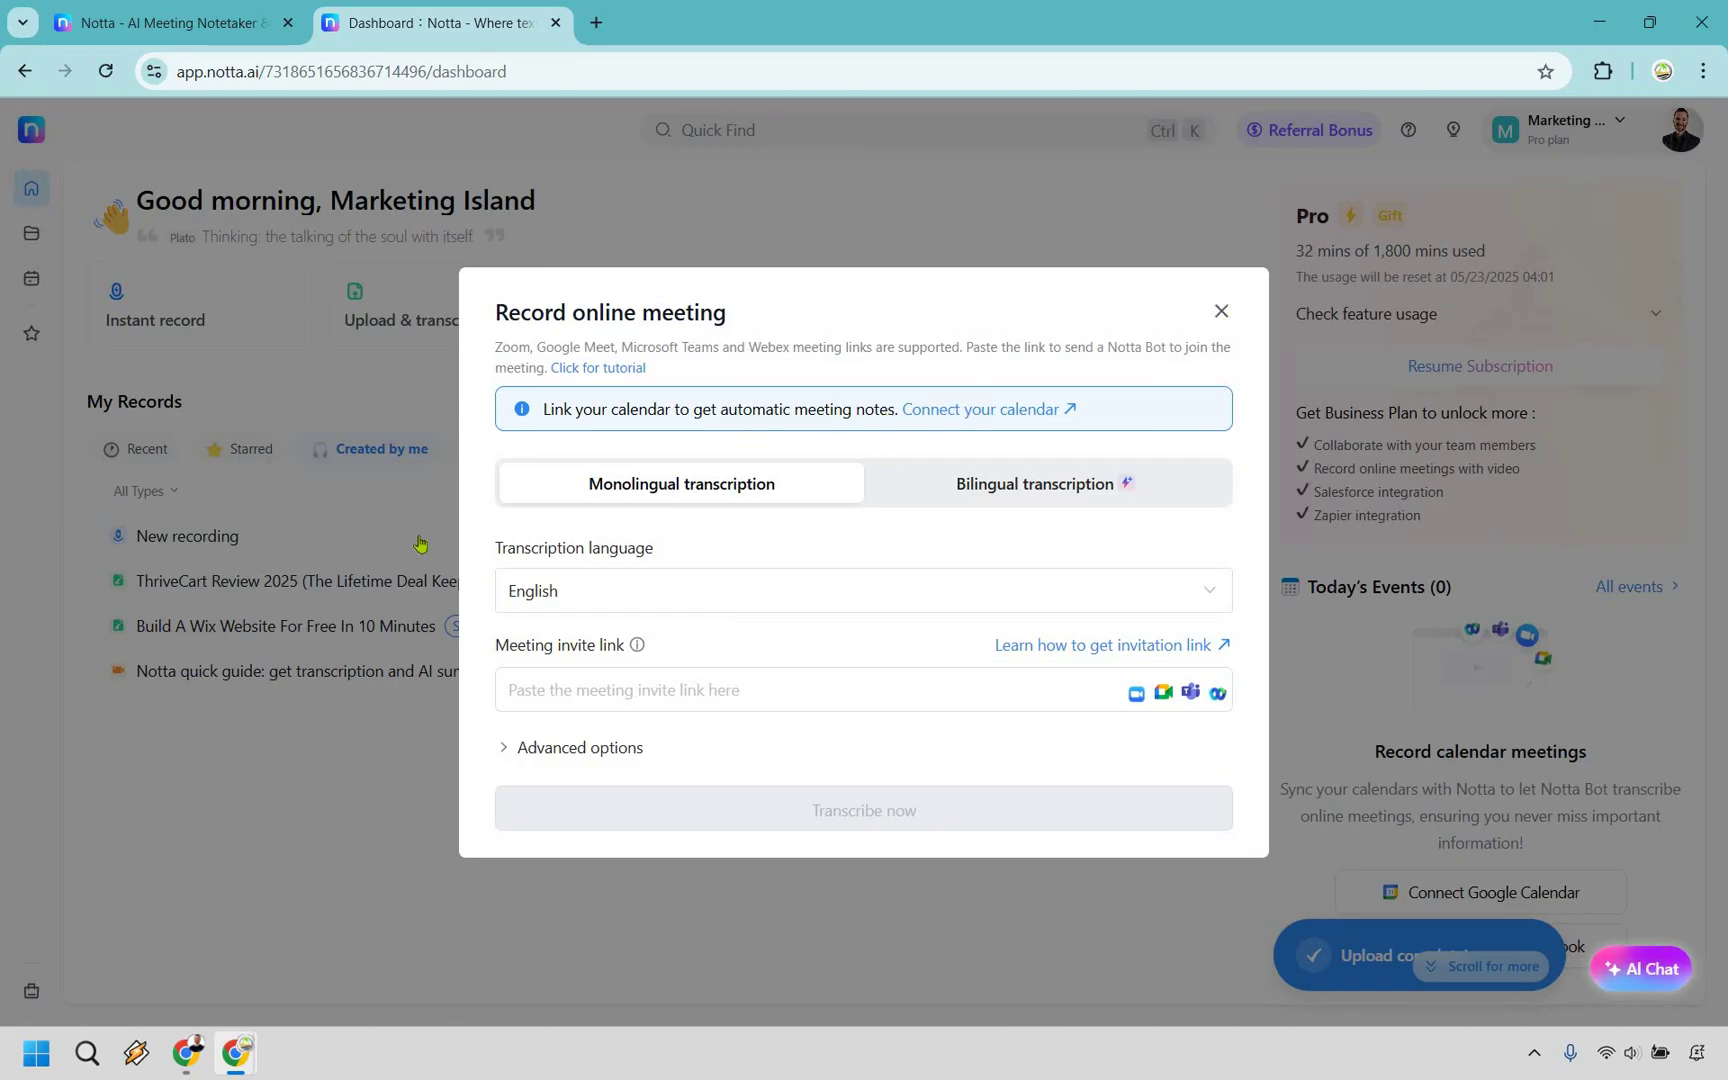
{"action": "left_click", "coordinate": [350, 592]}
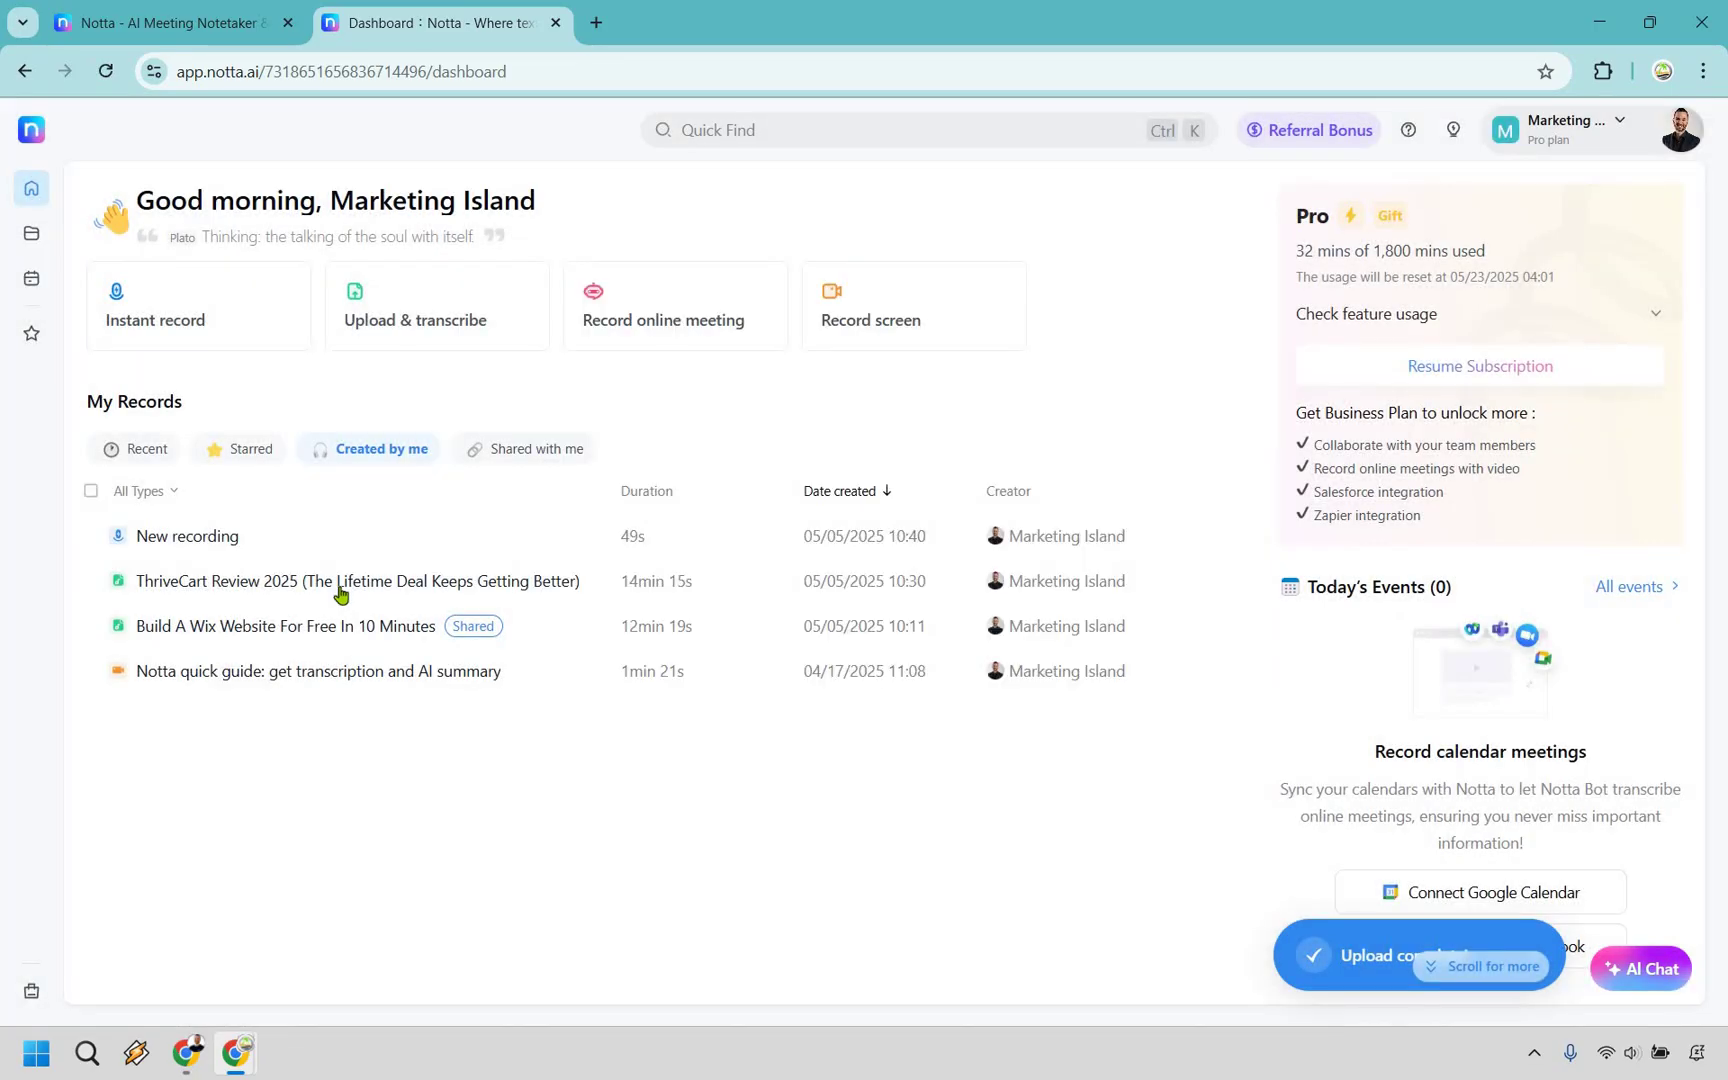
Step: Open ThriveCart Review 2025 and generate its summary with the YouTube Video template
{"action": "left_click", "coordinate": [1044, 594]}
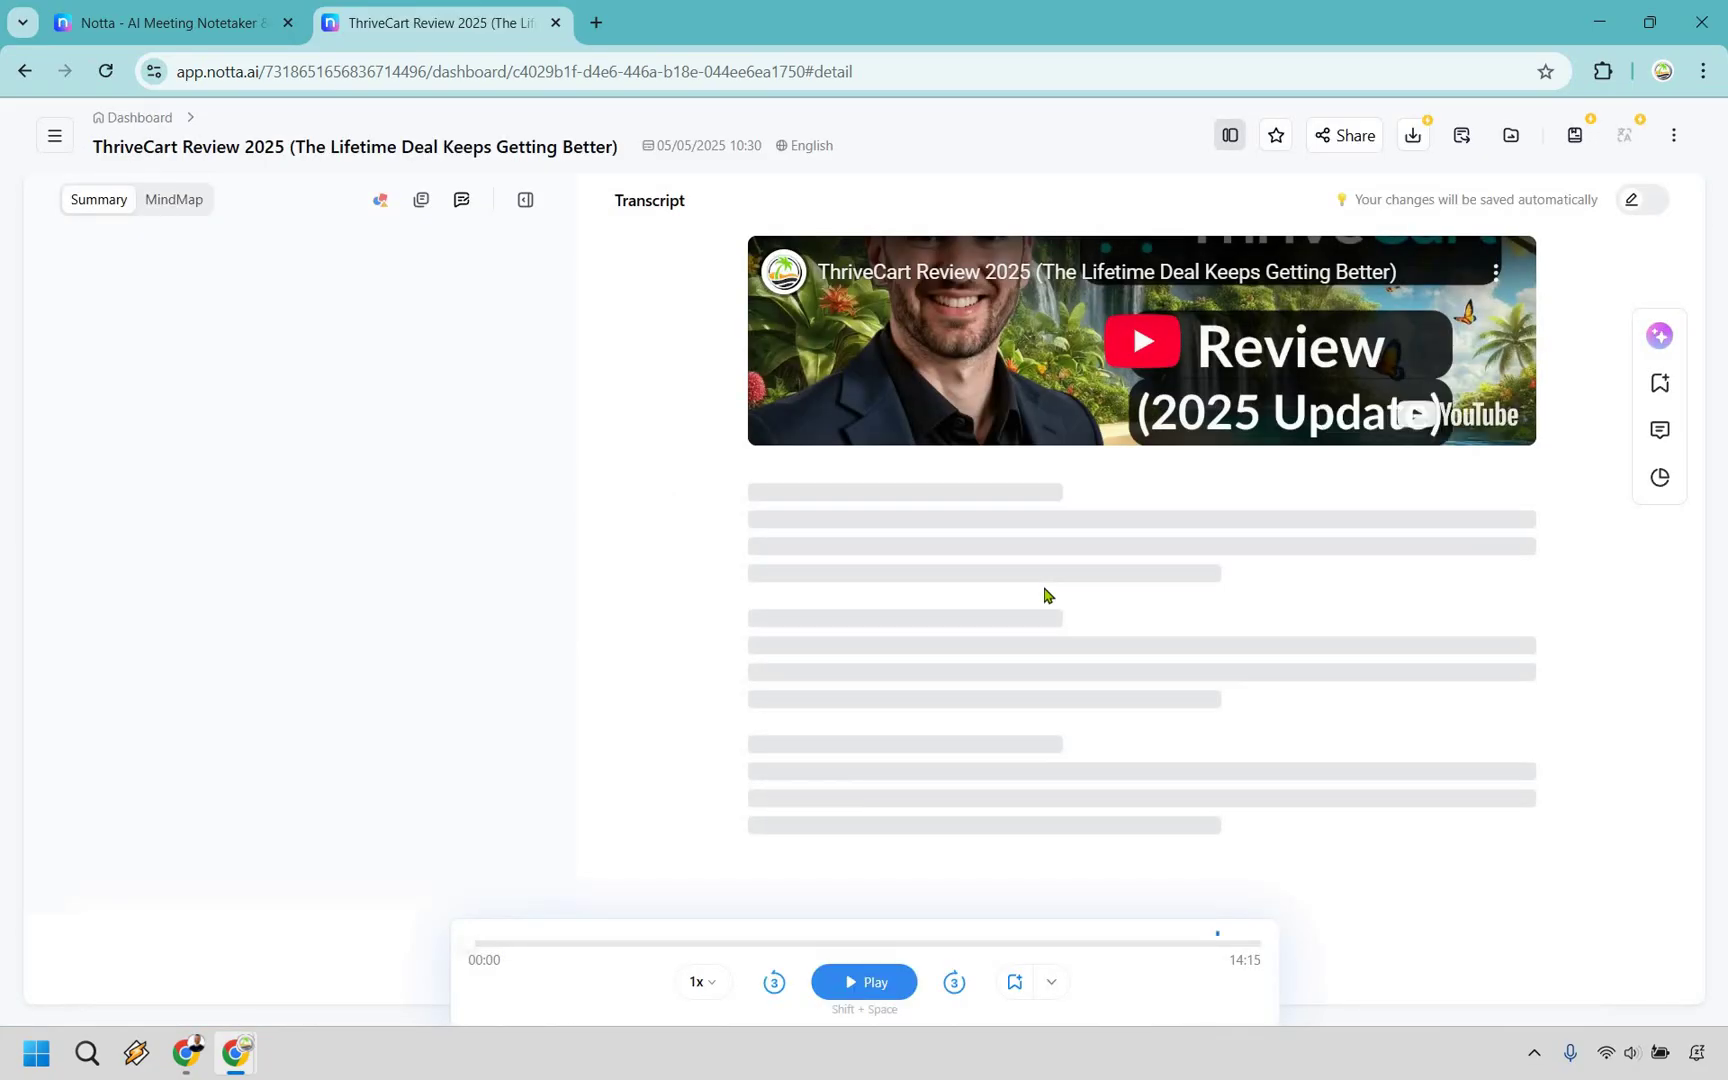
{"action": "triple_click", "coordinate": [1044, 590]}
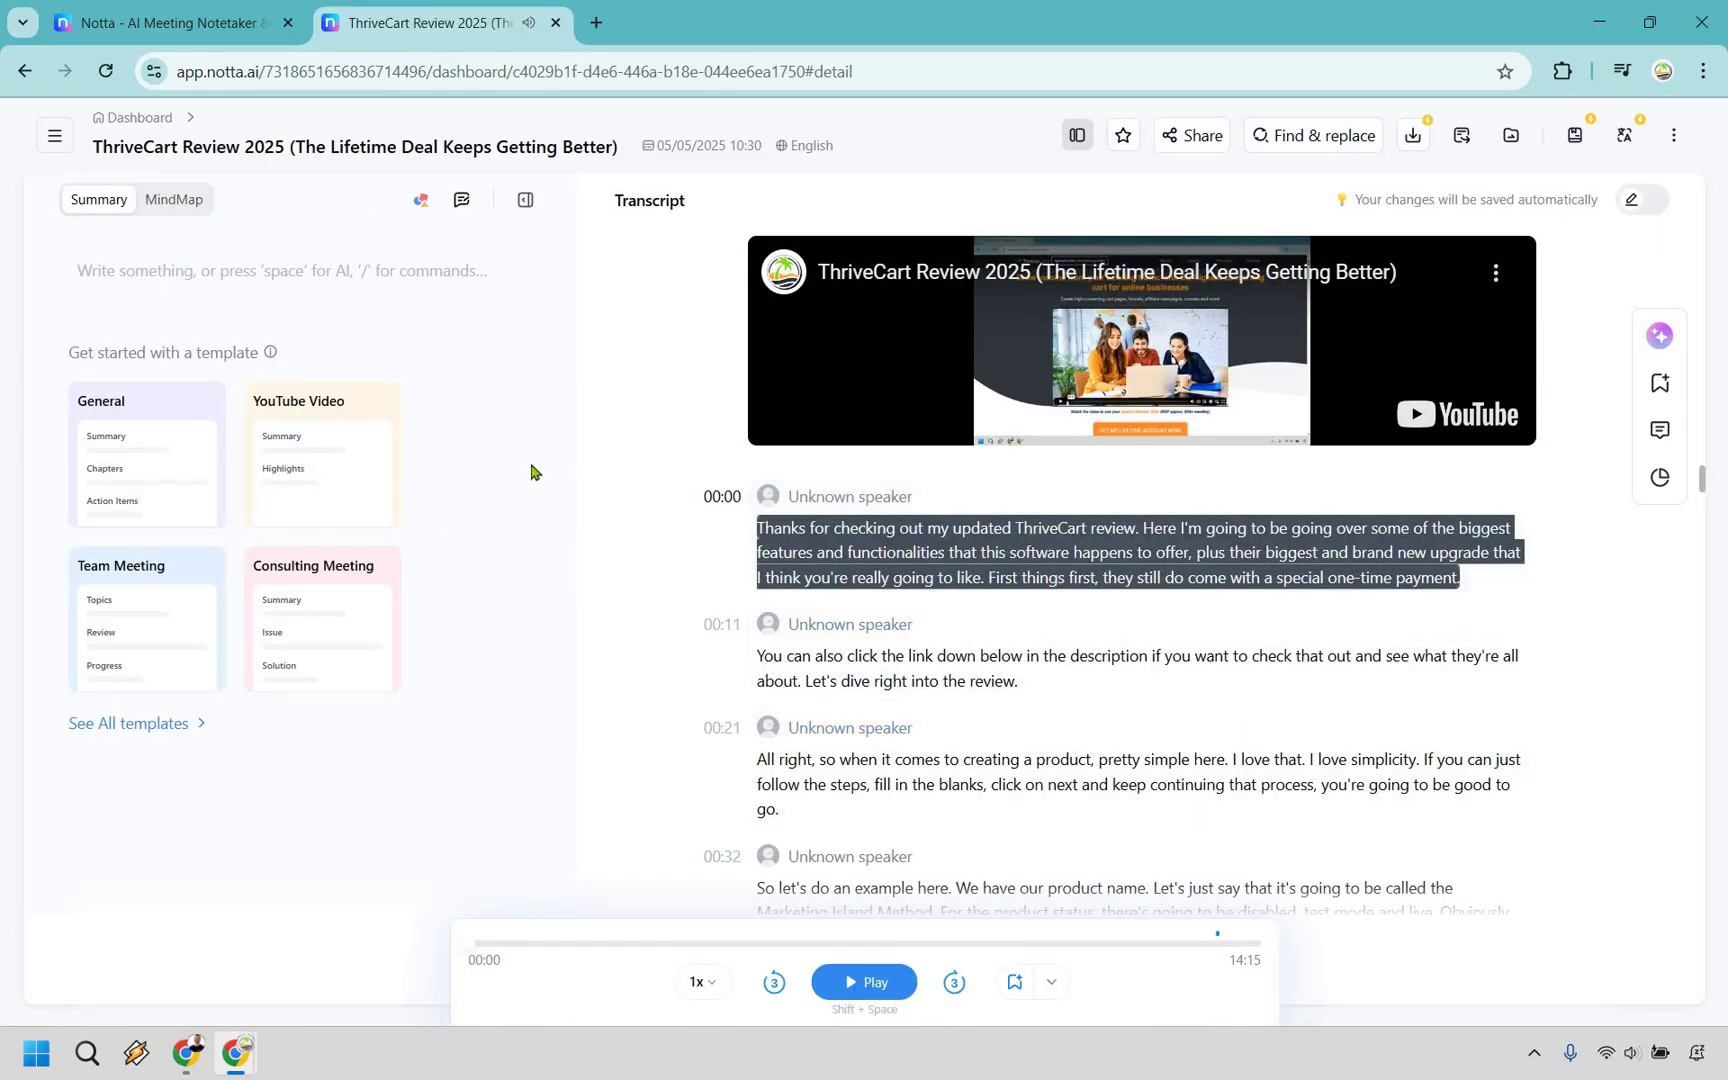
{"action": "left_click", "coordinate": [320, 461]}
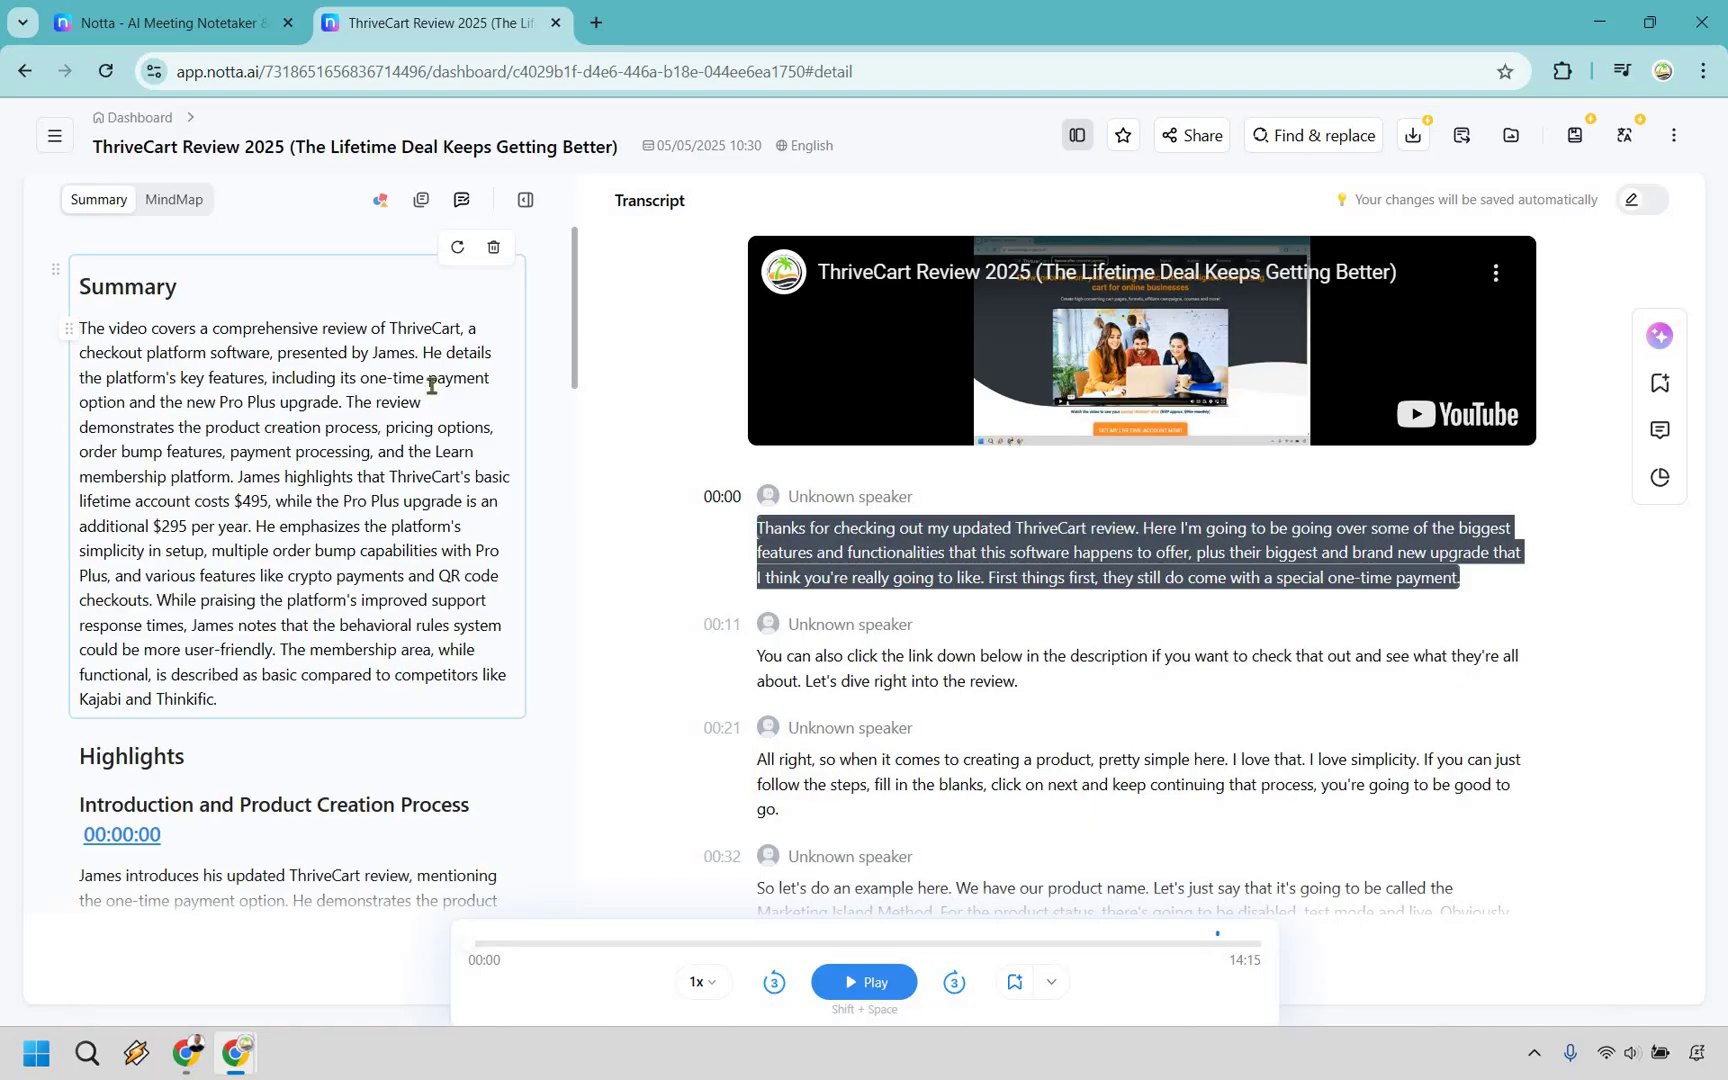
Step: Scroll through the ThriveCart summary, then go back to the dashboard
{"action": "scroll", "coordinate": [368, 386], "scroll_direction": "down", "scroll_amount": 10}
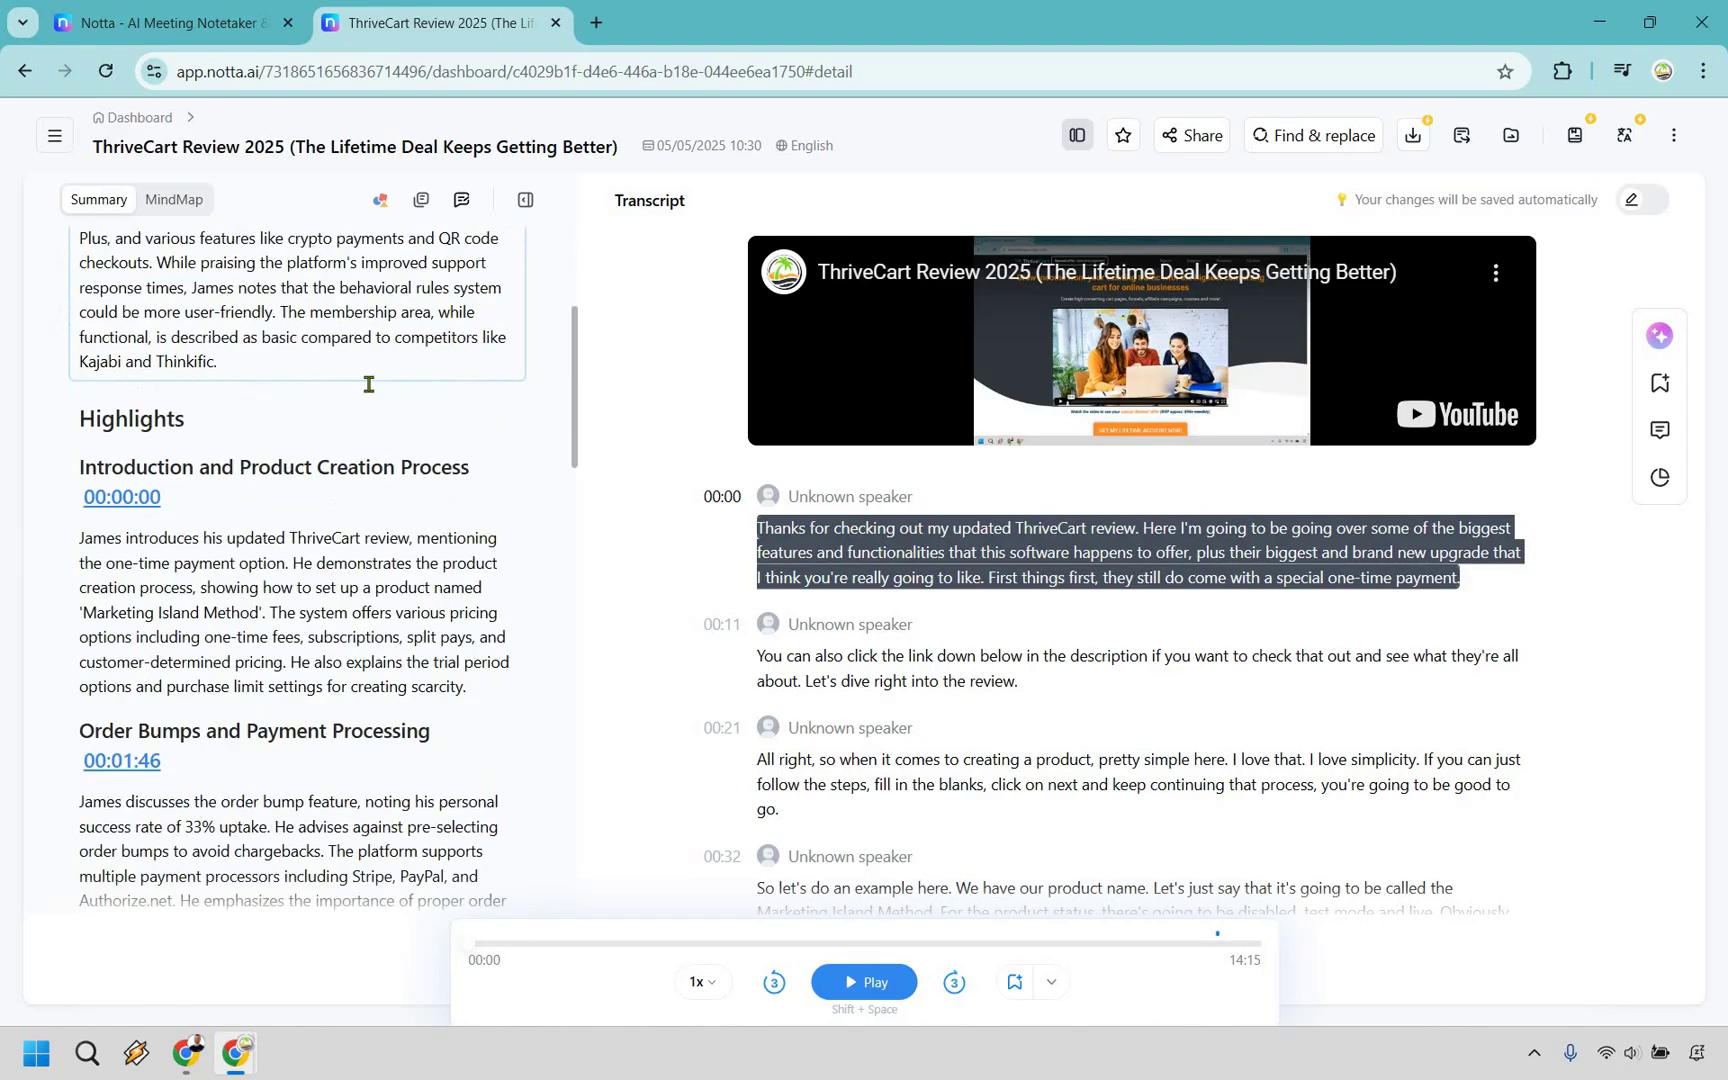
{"action": "scroll", "coordinate": [368, 383], "scroll_direction": "down", "scroll_amount": 5}
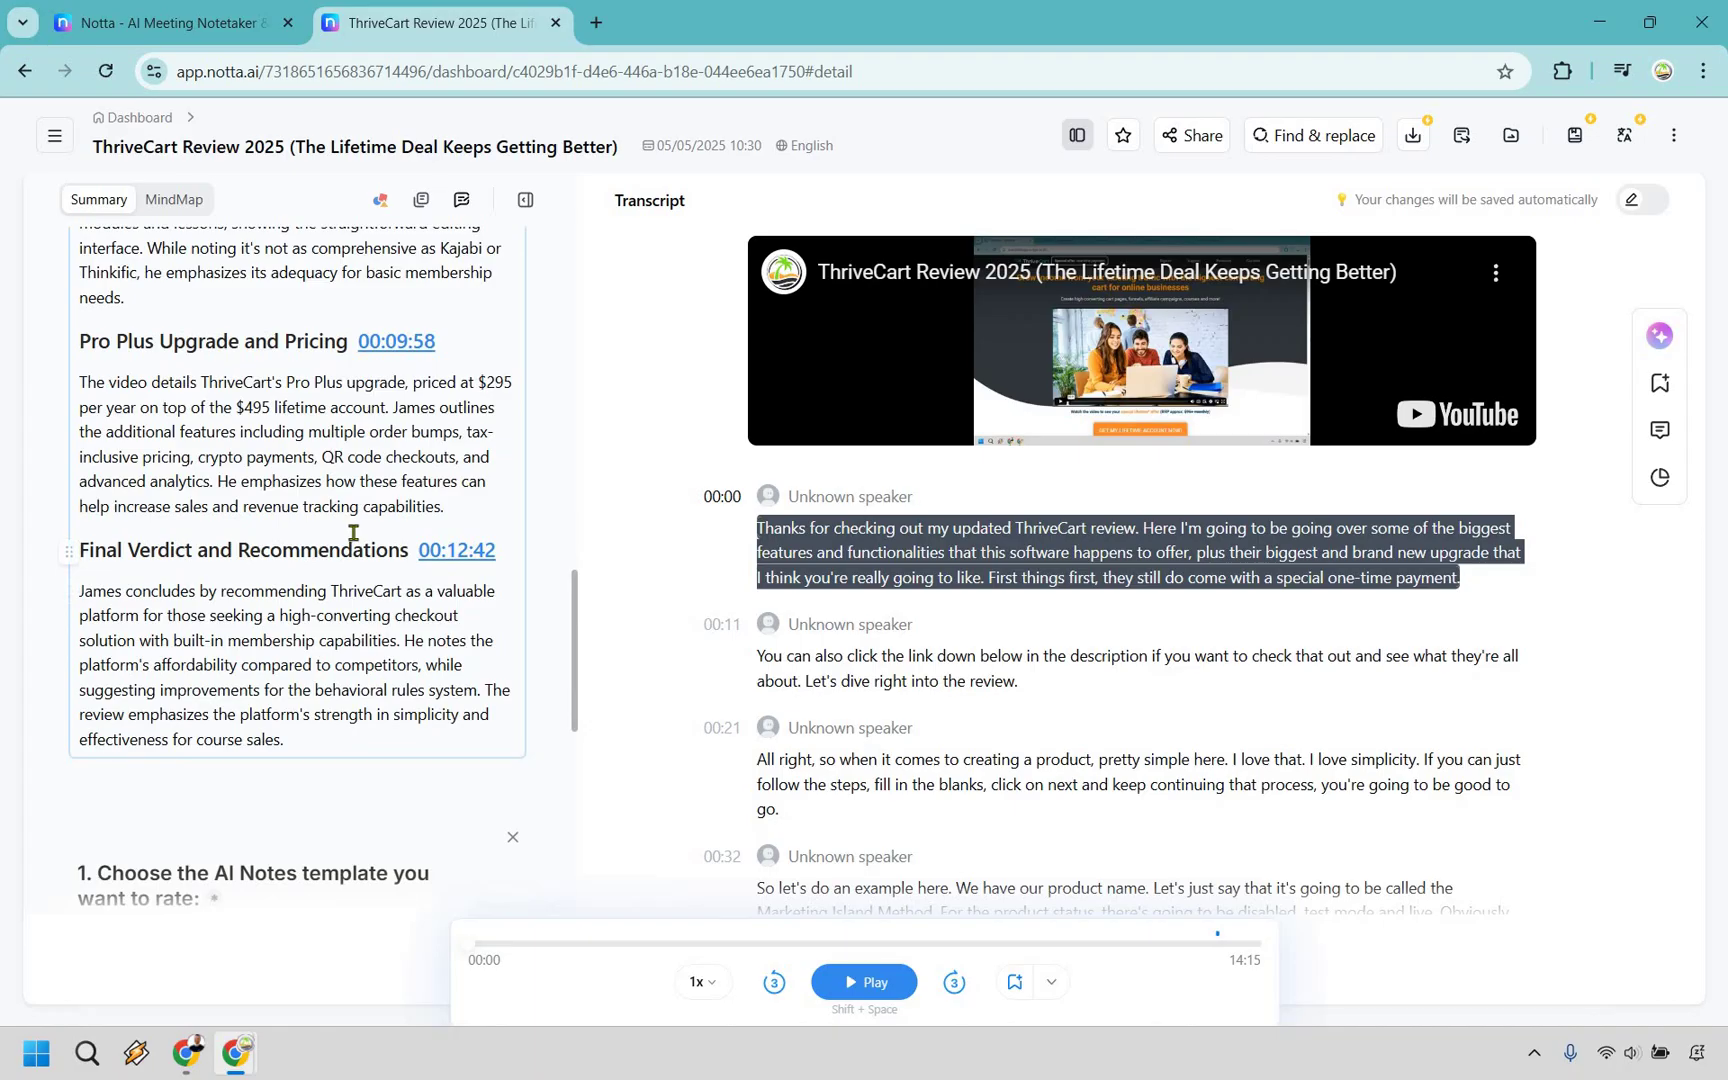
{"action": "scroll", "coordinate": [355, 532], "scroll_direction": "up", "scroll_amount": 15}
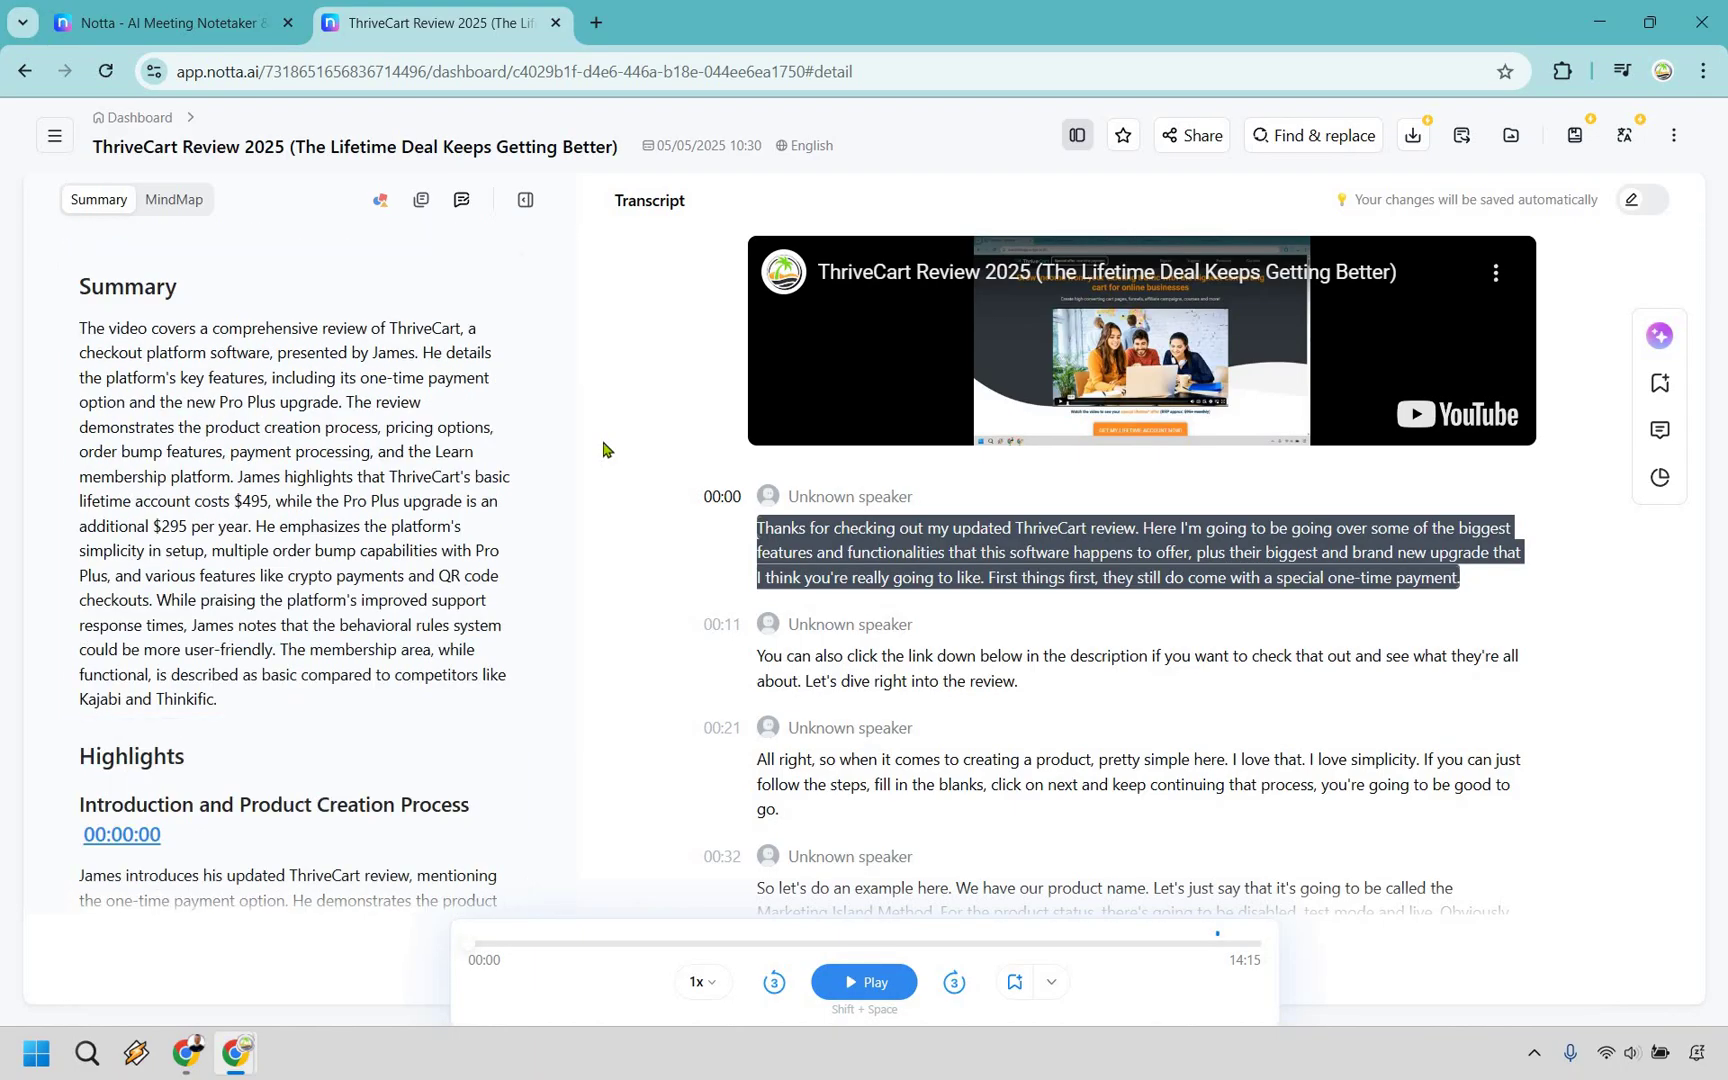
{"action": "left_click", "coordinate": [140, 118]}
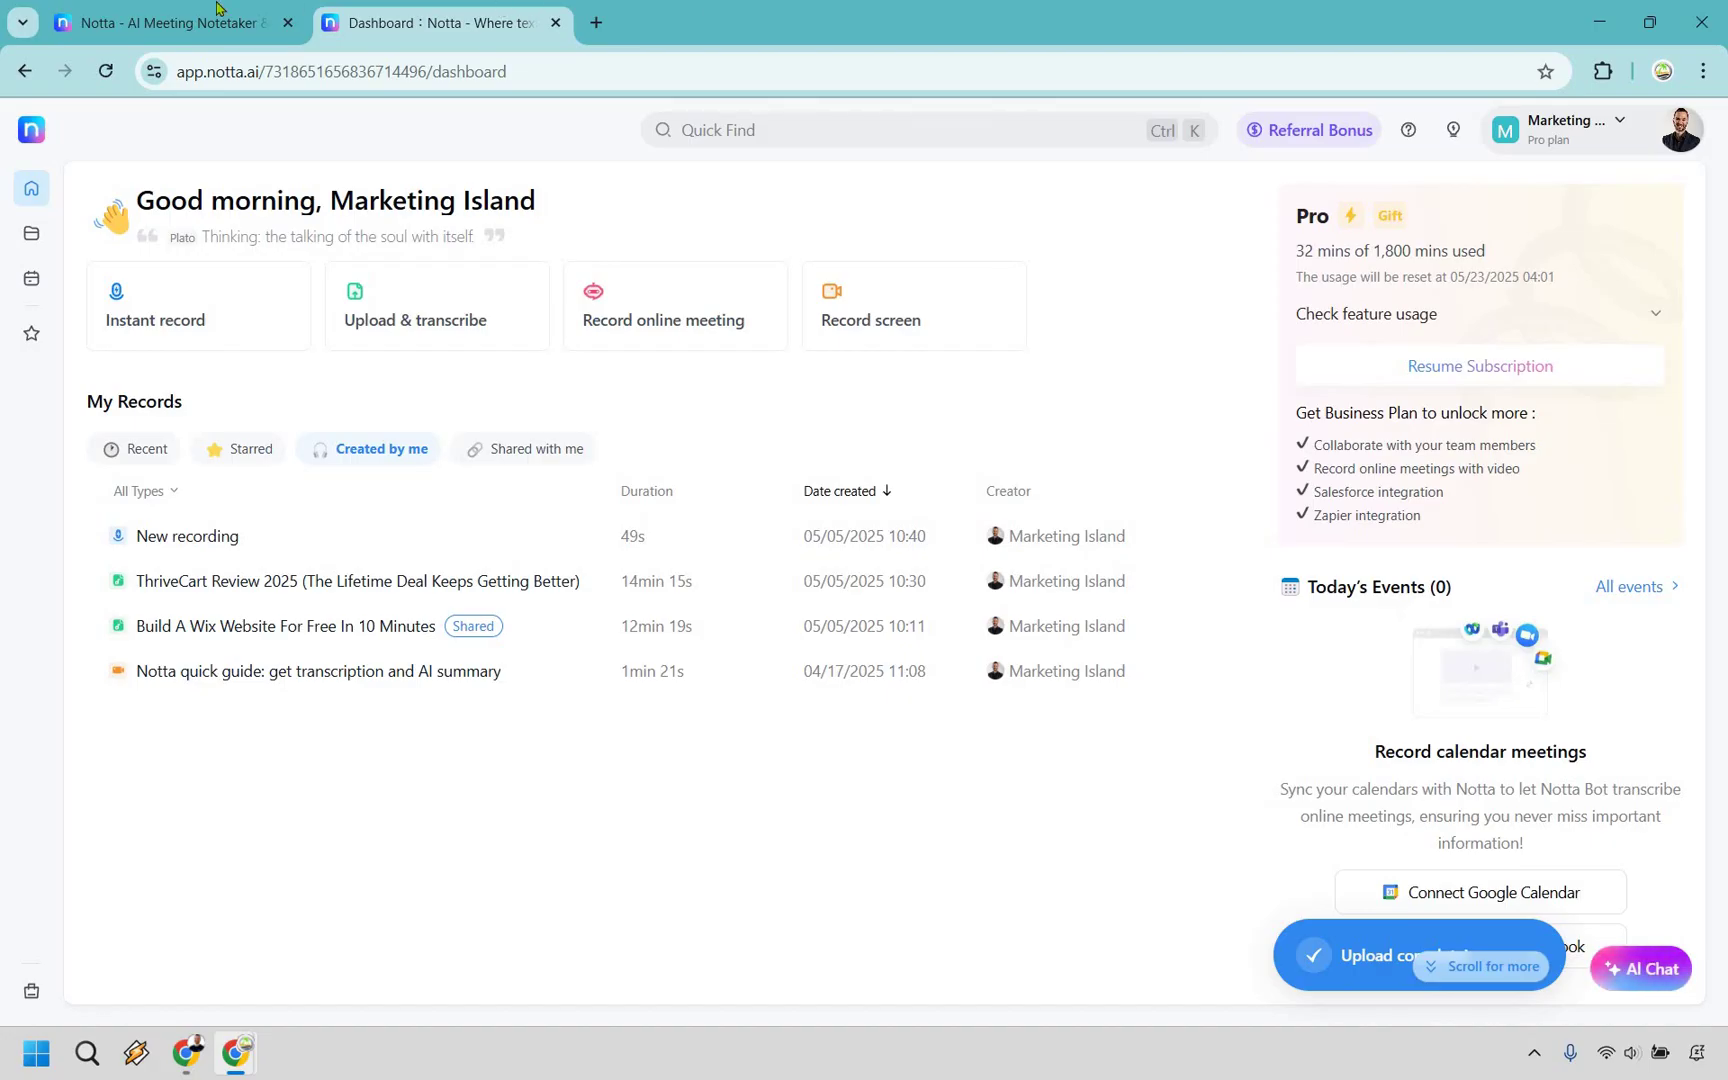
Step: Open Notta's pricing page, compare annual then monthly prices, and scroll through plan features
{"action": "key", "text": "ctrl+1"}
{"action": "left_click", "coordinate": [696, 133]}
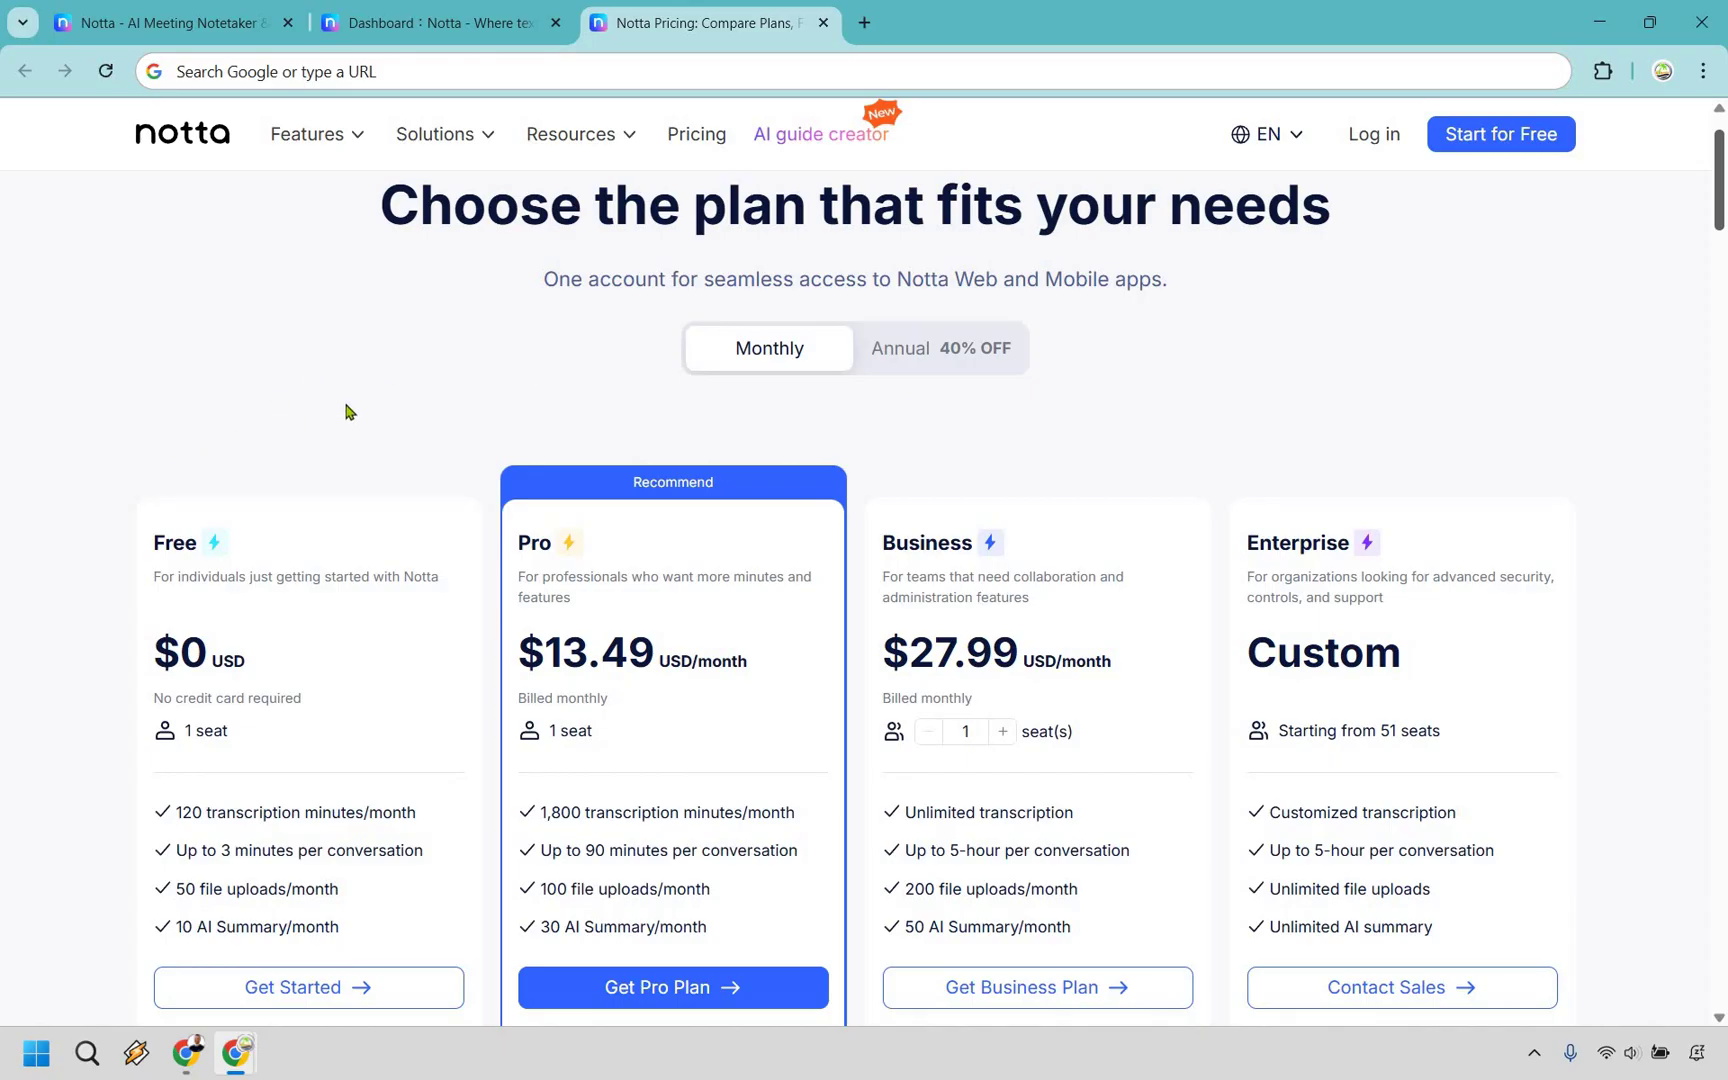
{"action": "left_click", "coordinate": [969, 360]}
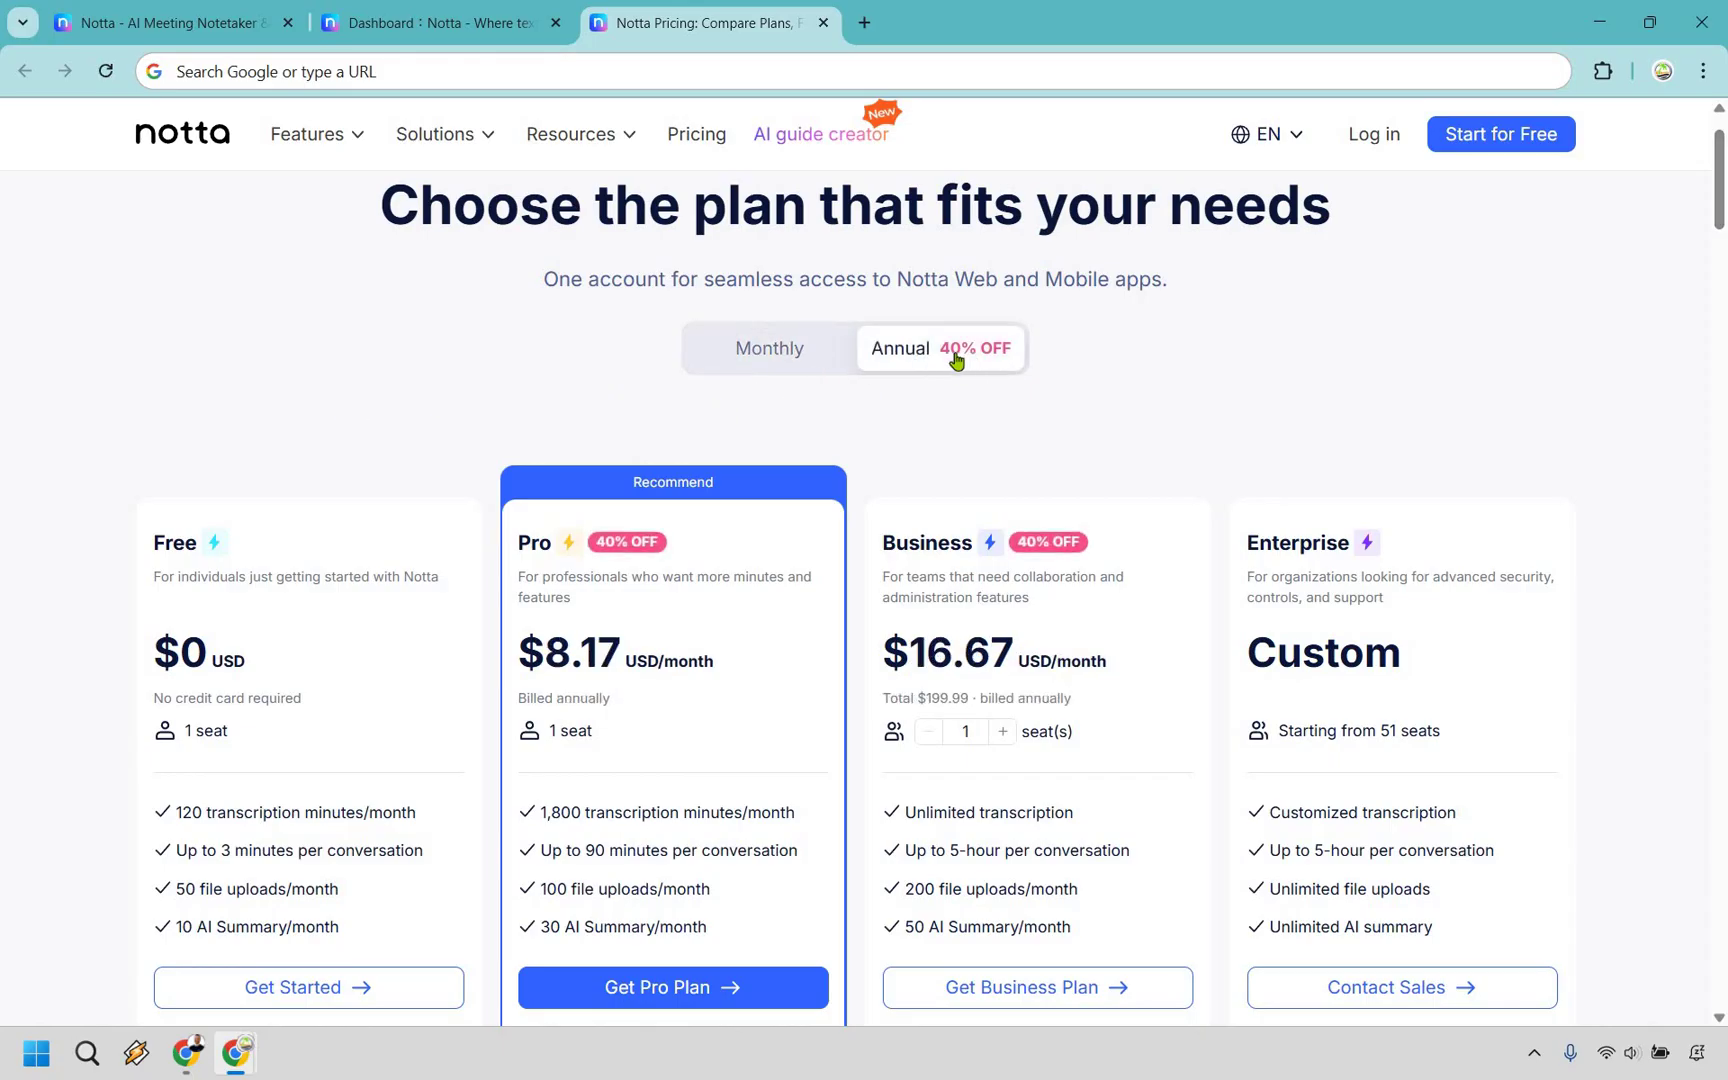
{"action": "left_click", "coordinate": [780, 362]}
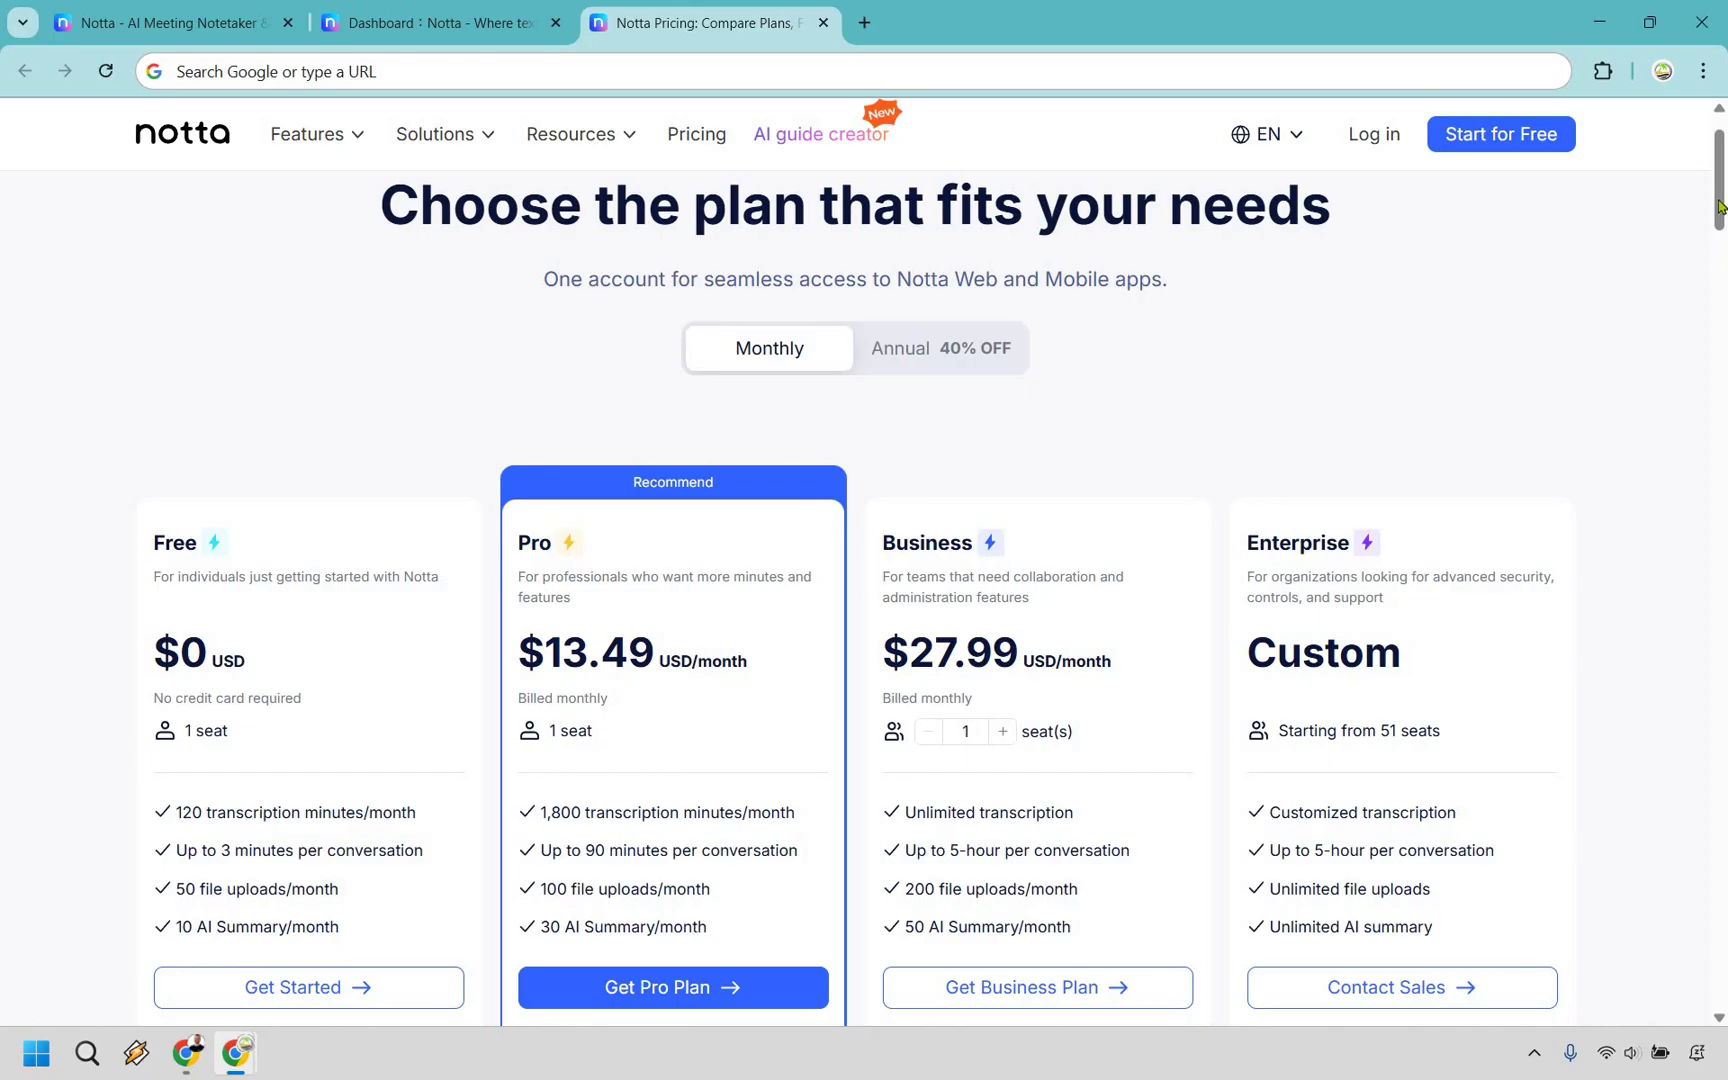
{"action": "scroll", "coordinate": [1722, 220], "scroll_direction": "down", "scroll_amount": 2}
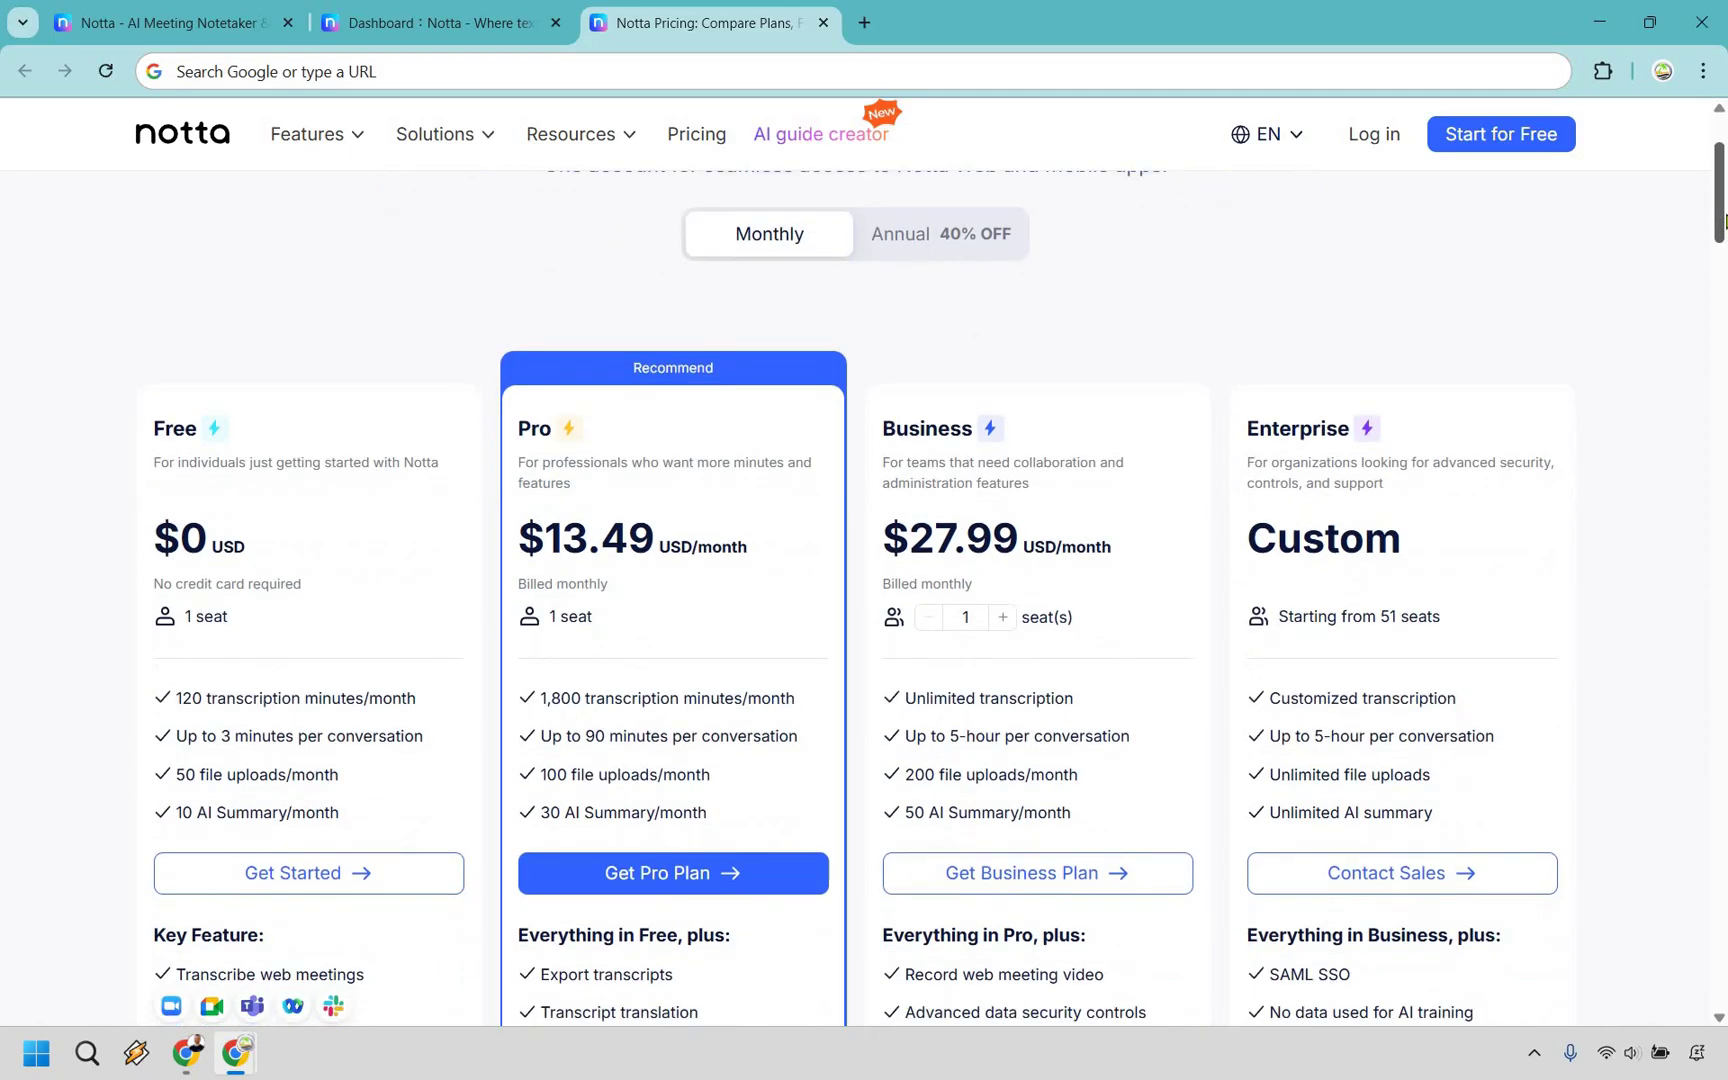
{"action": "scroll", "coordinate": [1722, 232], "scroll_direction": "down", "scroll_amount": 1}
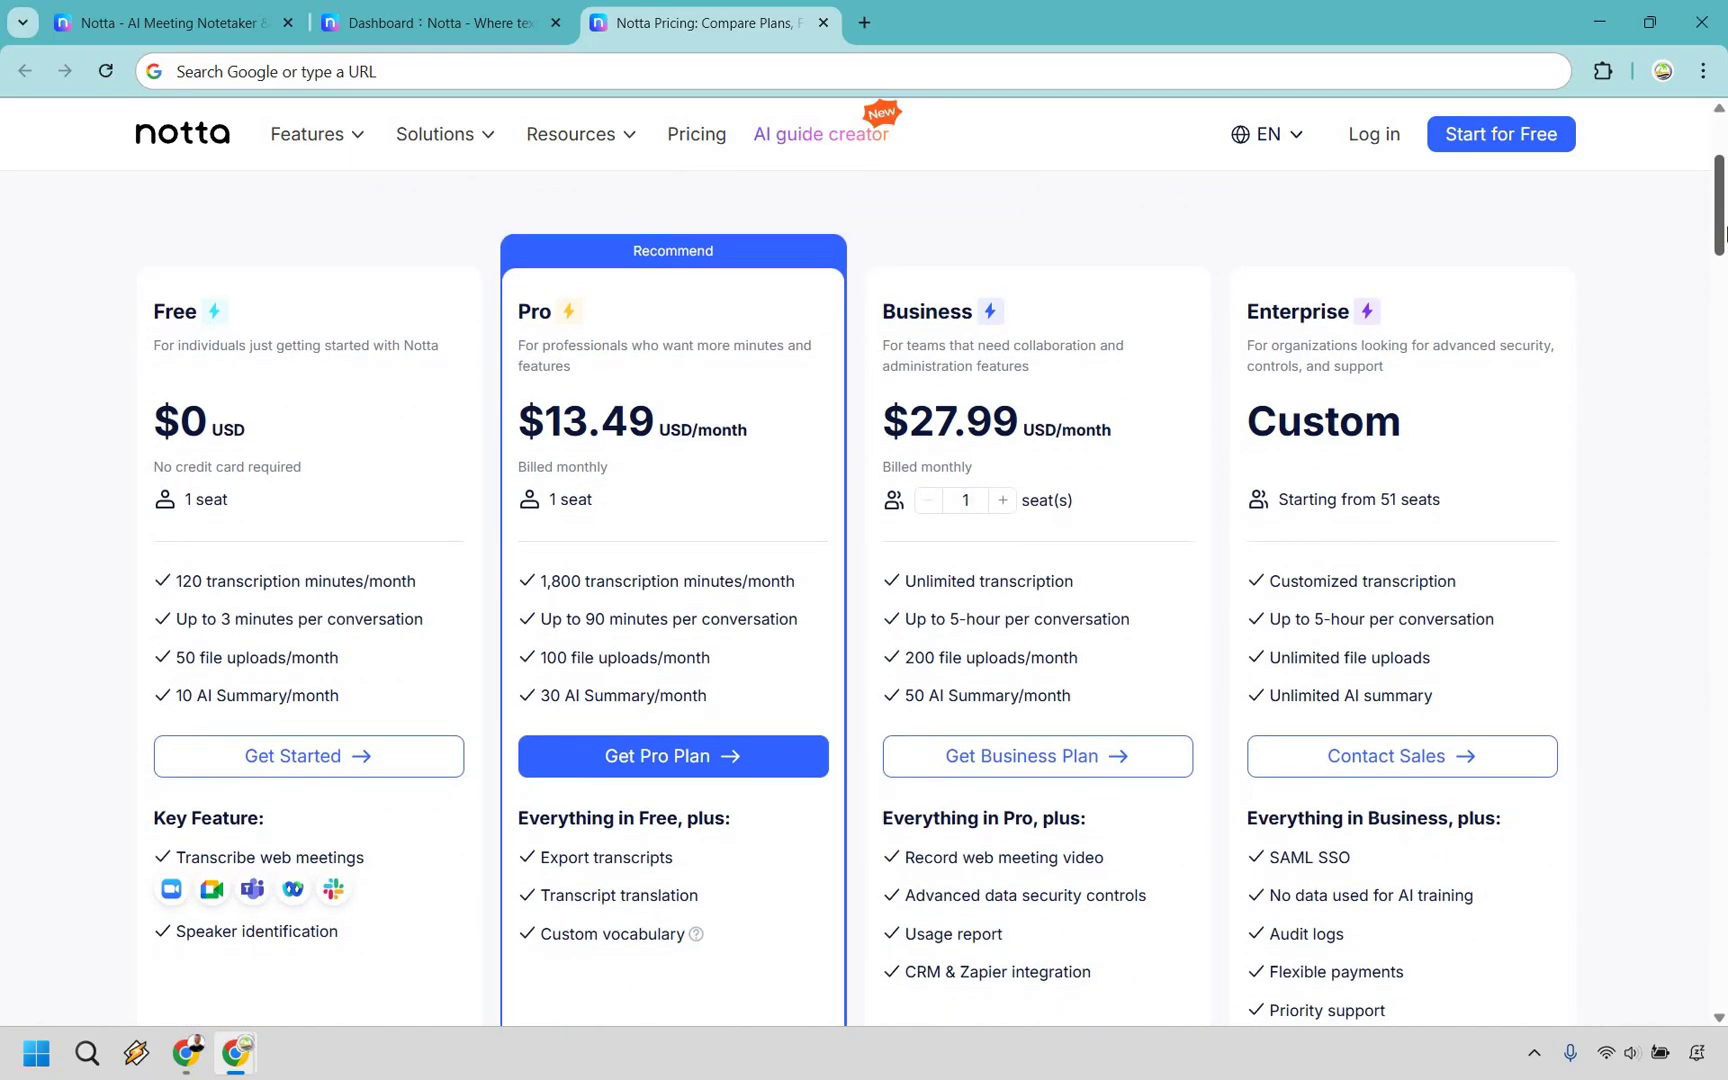
{"action": "scroll", "coordinate": [1650, 318], "scroll_direction": "up", "scroll_amount": 2}
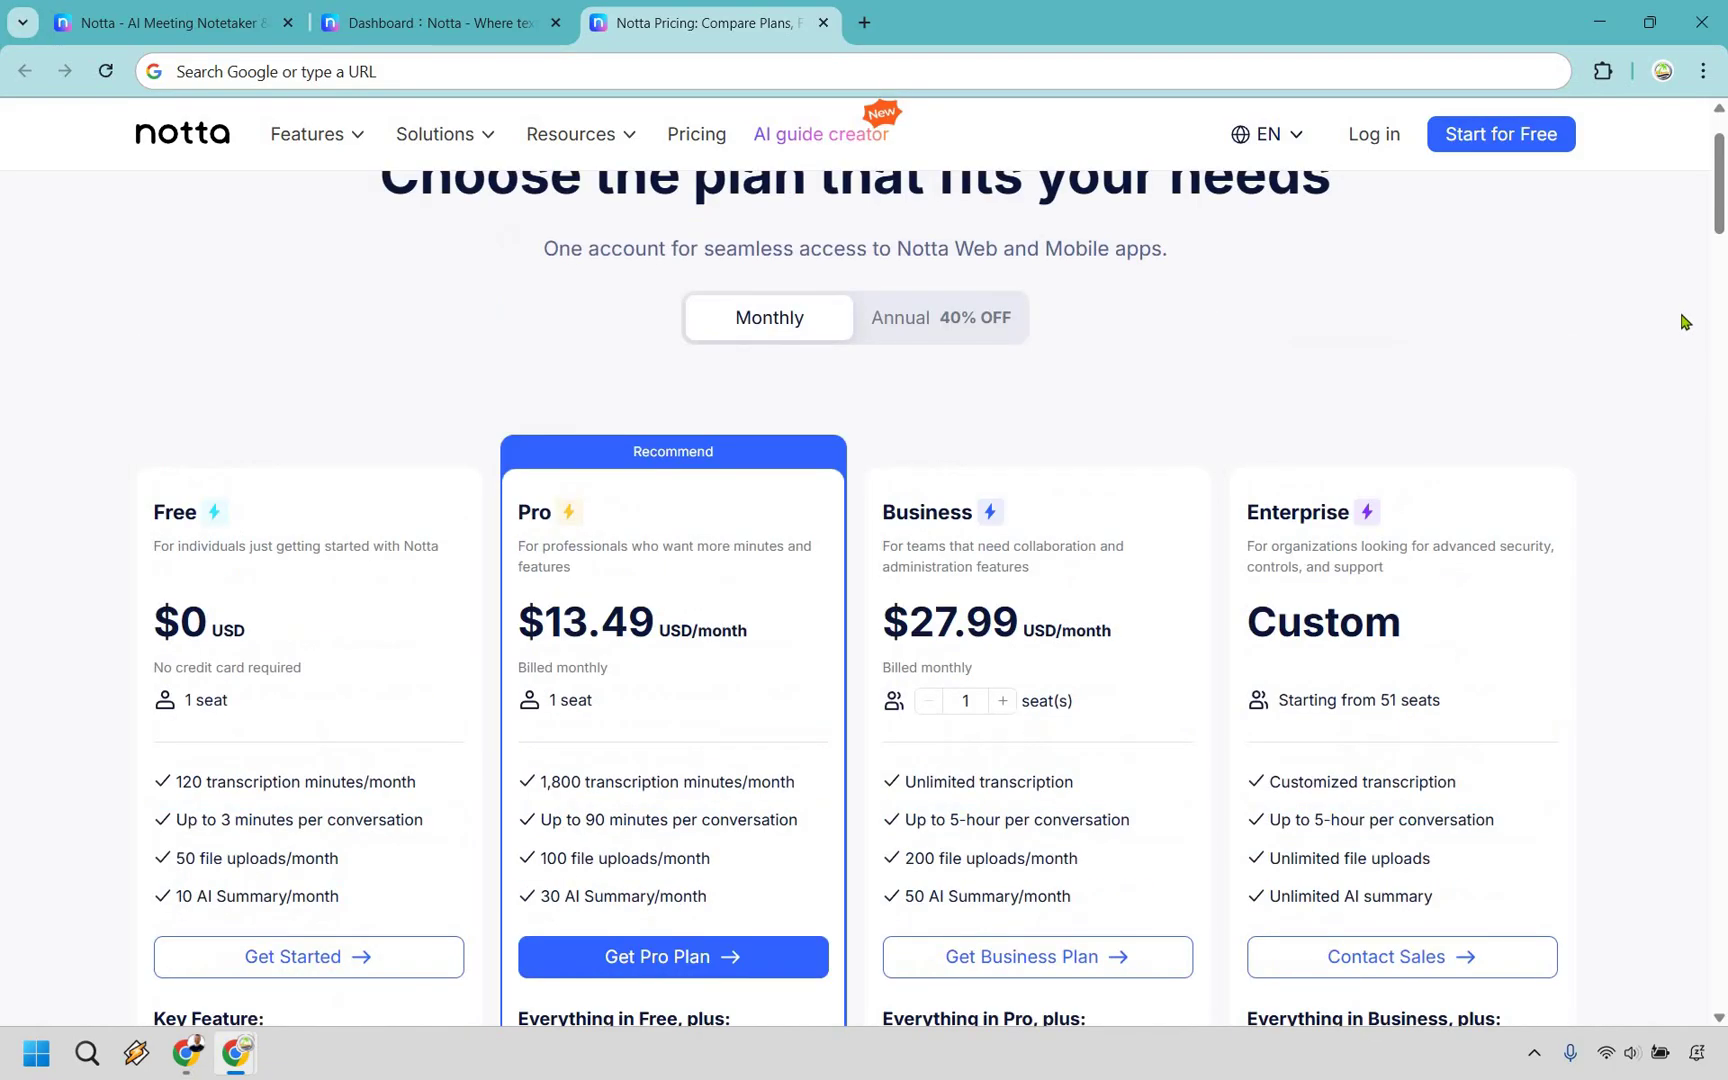
{"action": "scroll", "coordinate": [1700, 325], "scroll_direction": "down", "scroll_amount": 2}
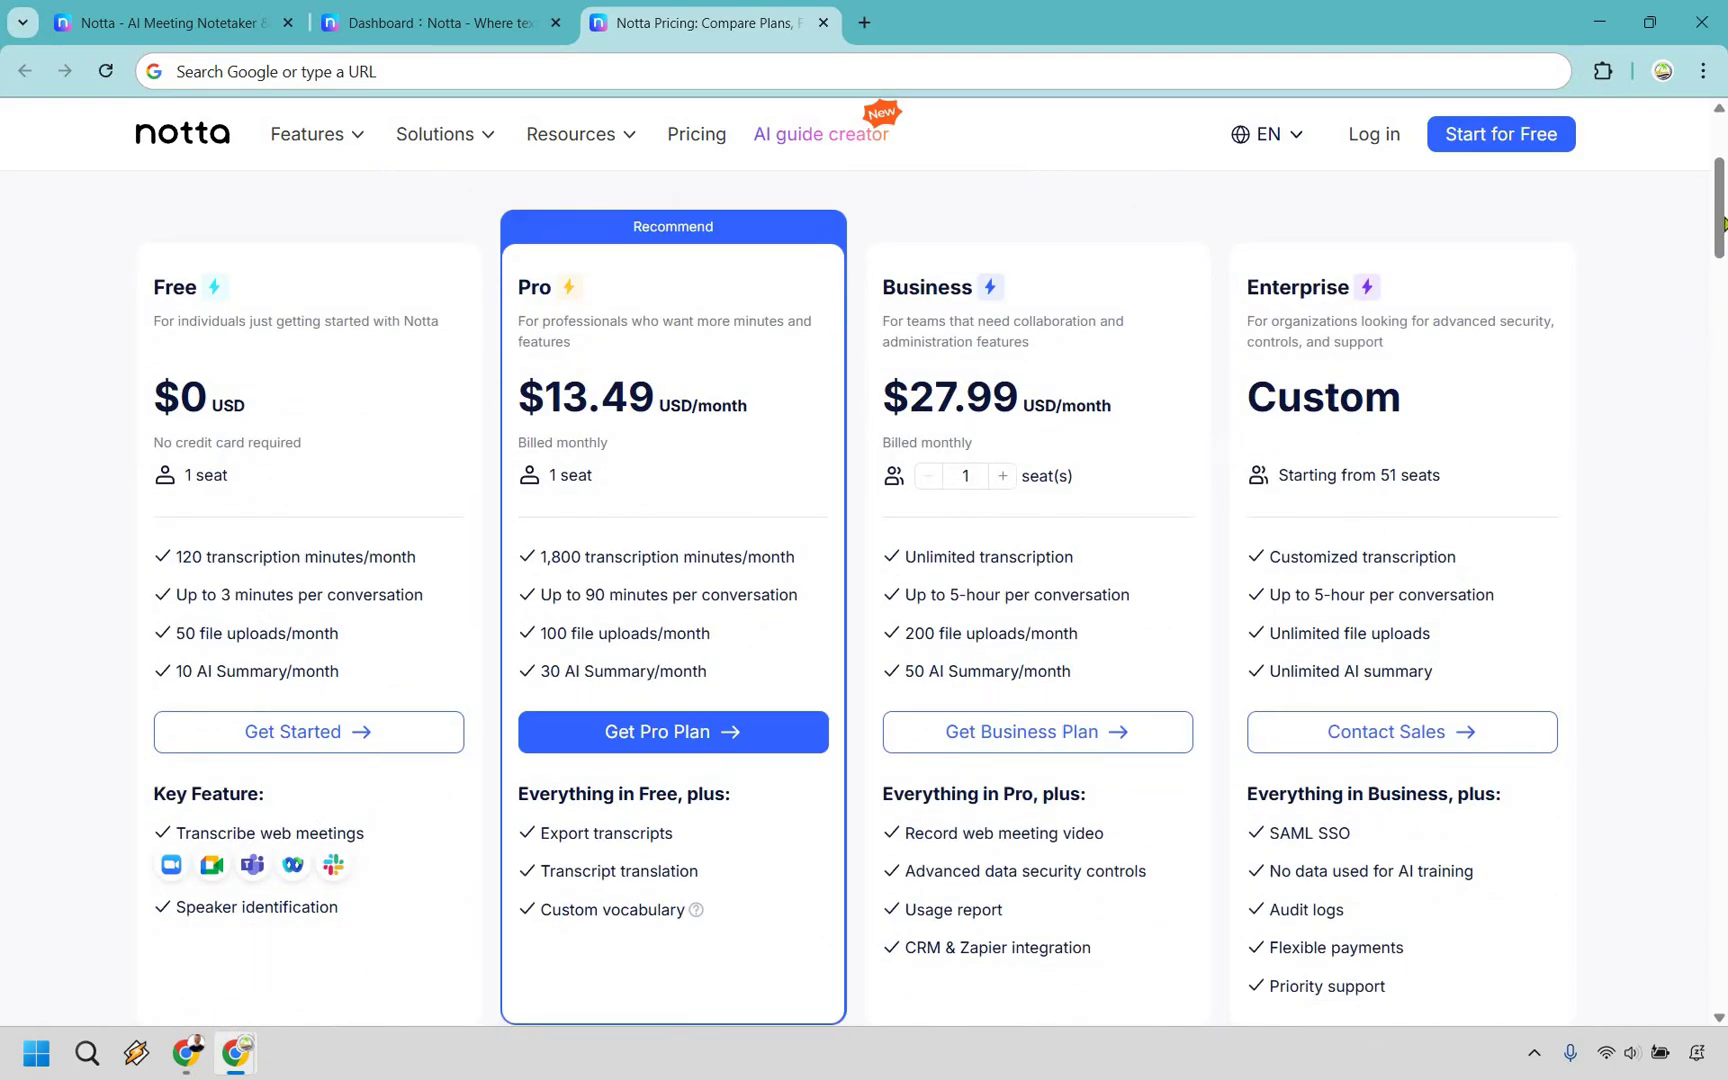
{"action": "scroll", "coordinate": [1722, 222], "scroll_direction": "down", "scroll_amount": 1}
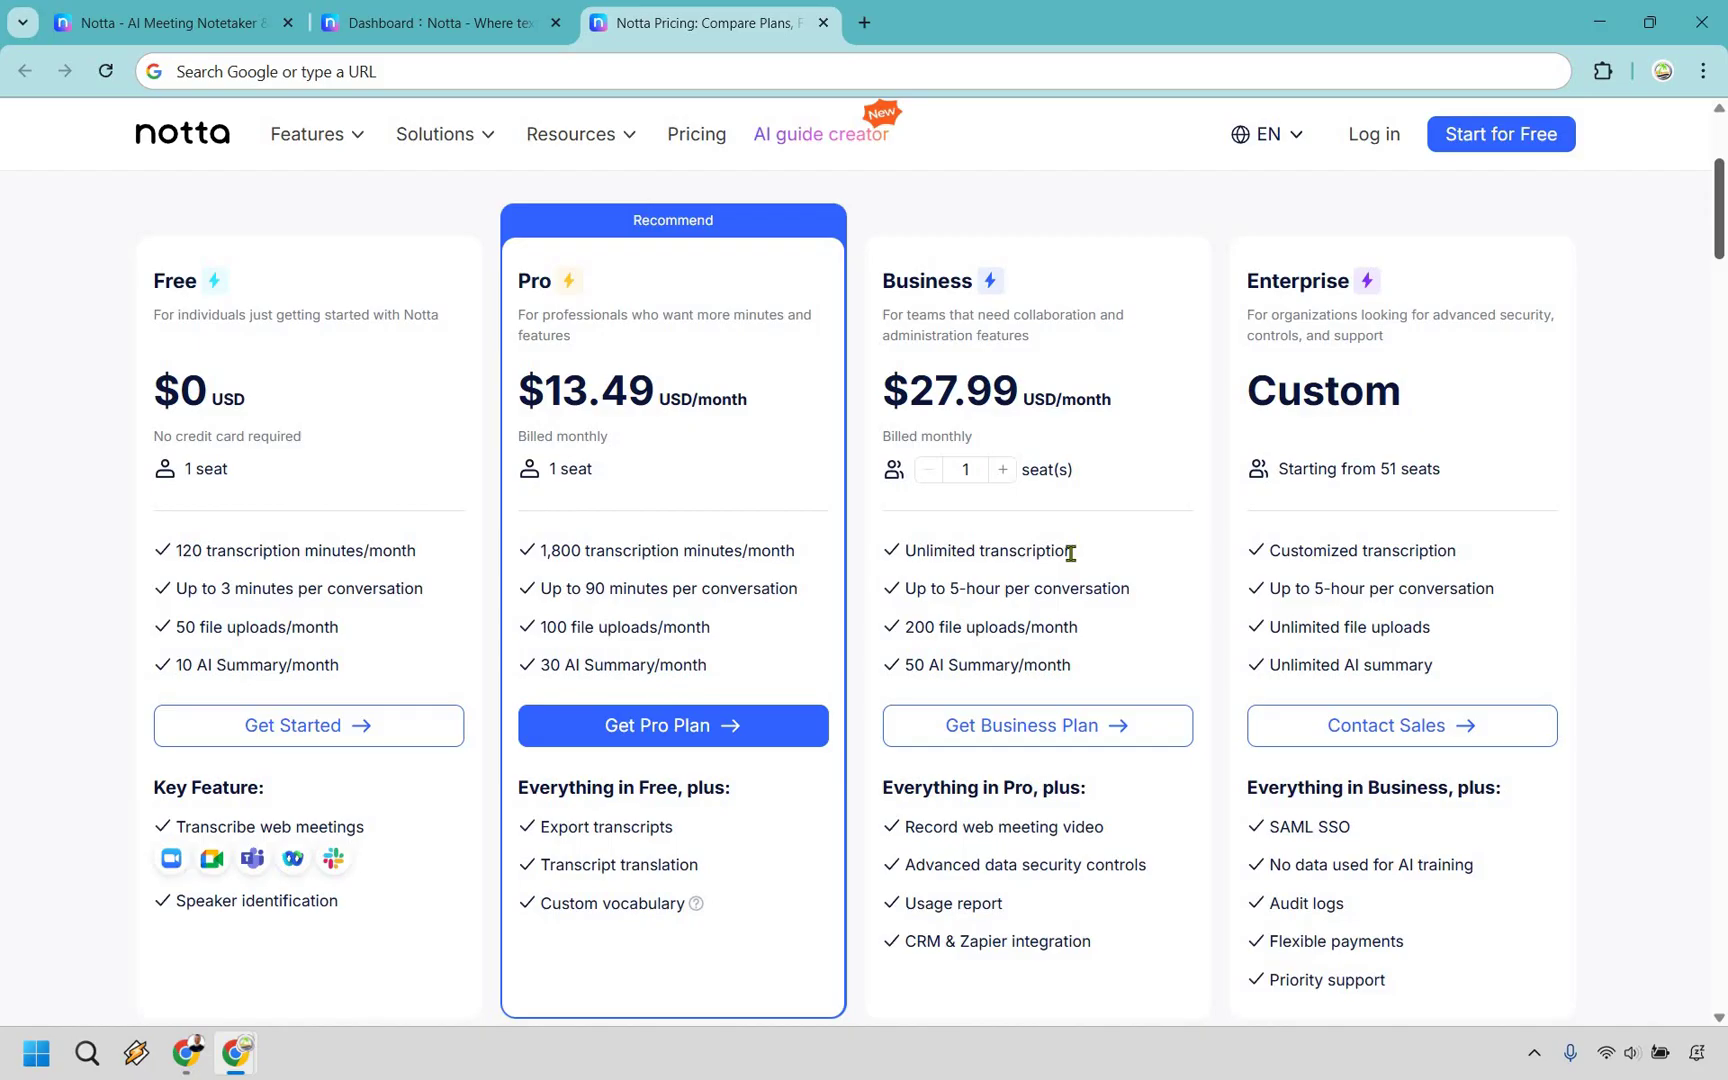
Step: Highlight the Business plan's unlimited transcription, 5-hour limit and 'Everything in Pro, plus:' lines, then return home
{"action": "left_click_drag", "start_coordinate": [1092, 559], "coordinate": [903, 549]}
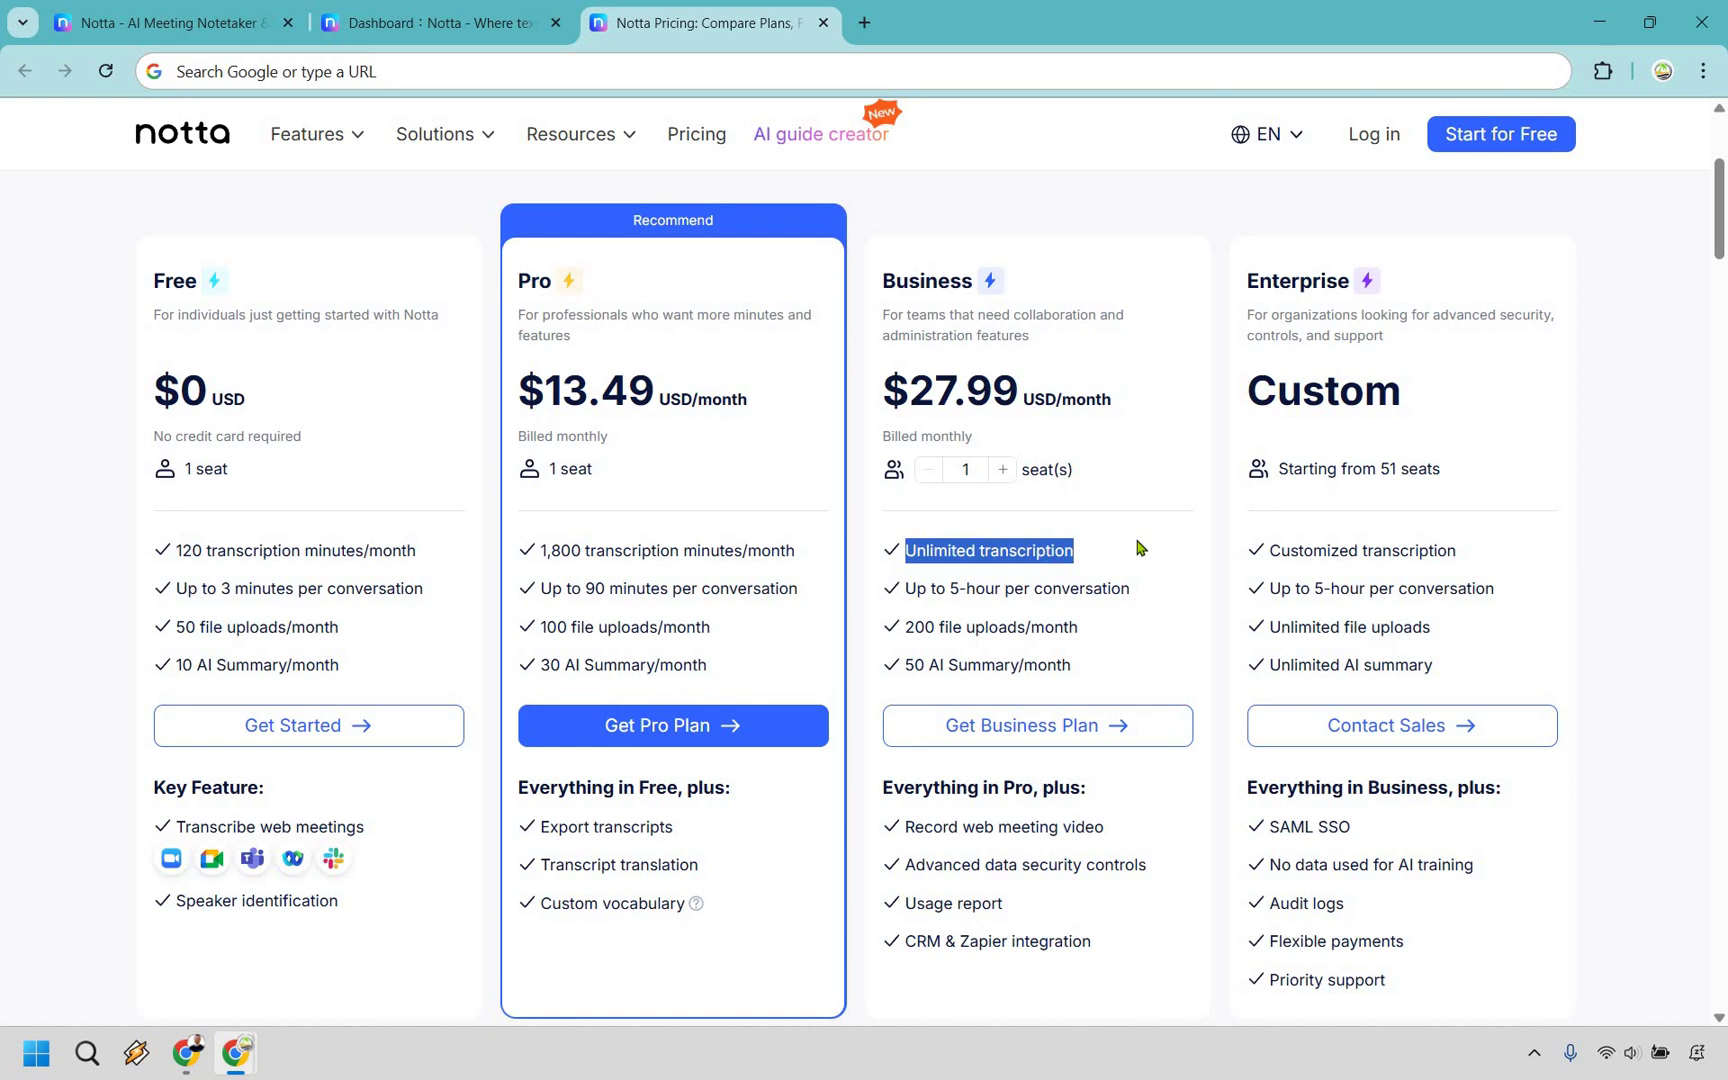
{"action": "left_click", "coordinate": [1135, 592]}
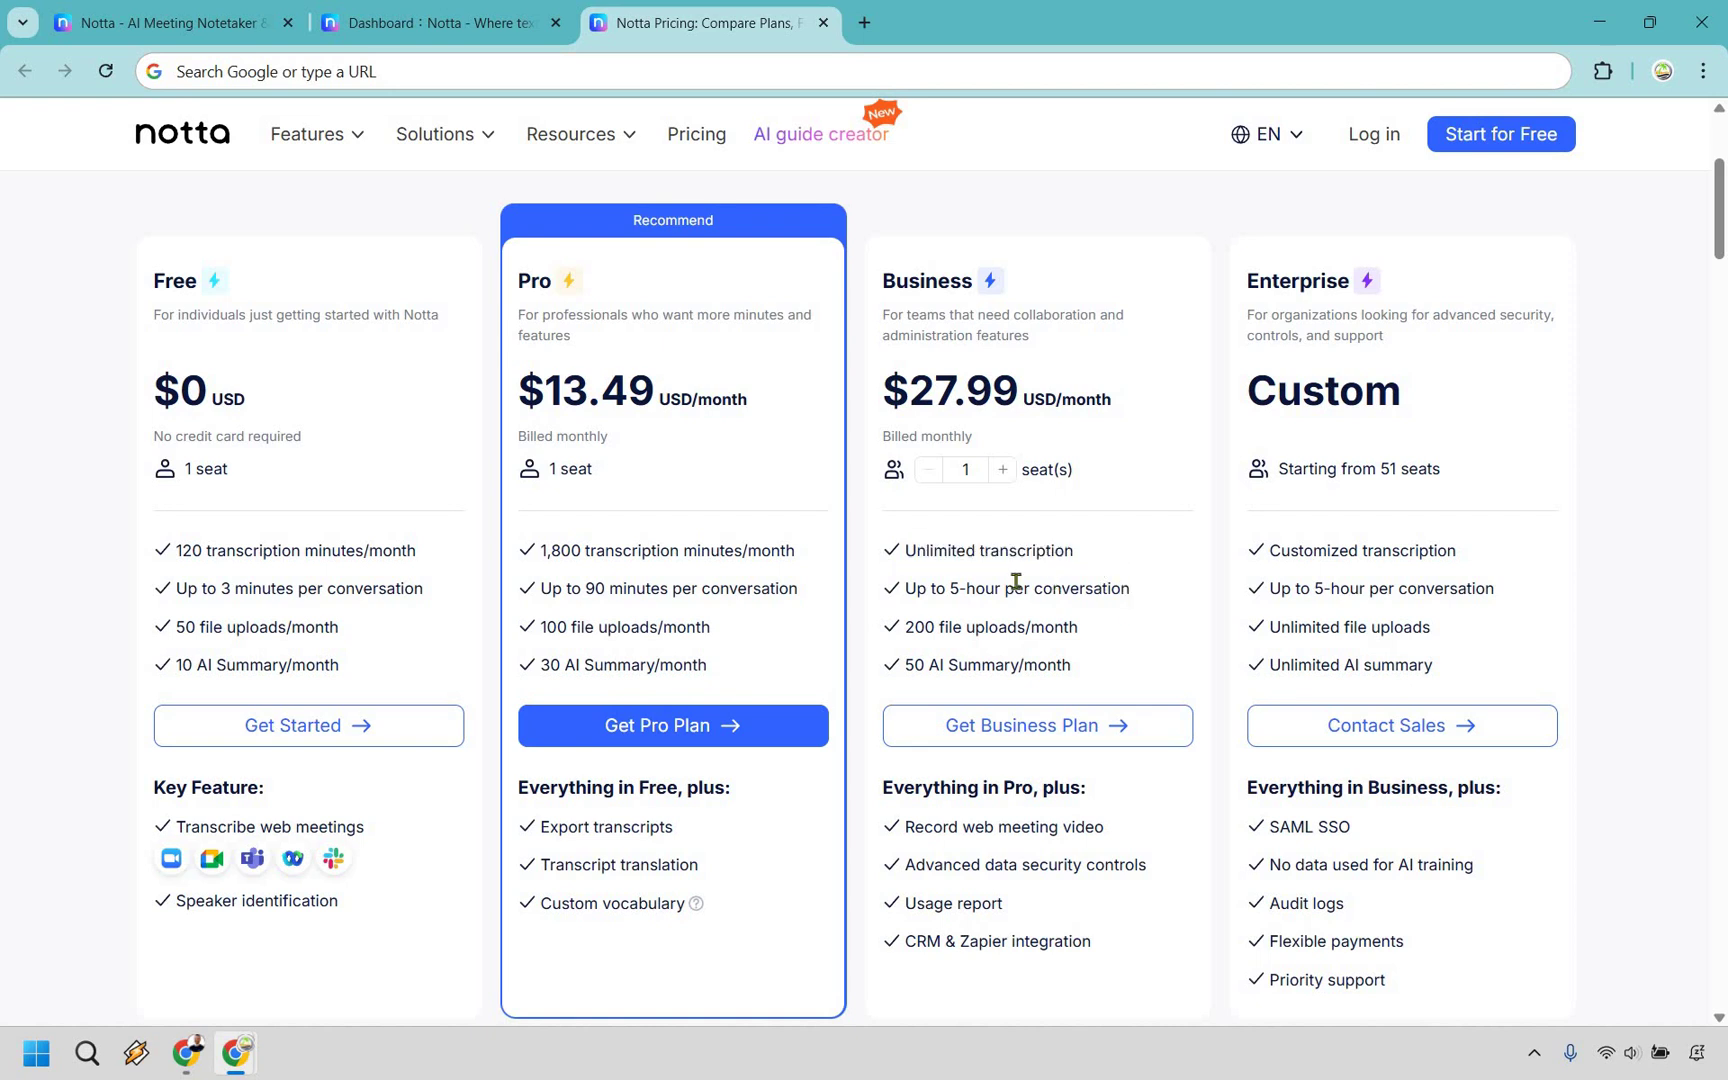
{"action": "left_click_drag", "start_coordinate": [1130, 590], "coordinate": [905, 590]}
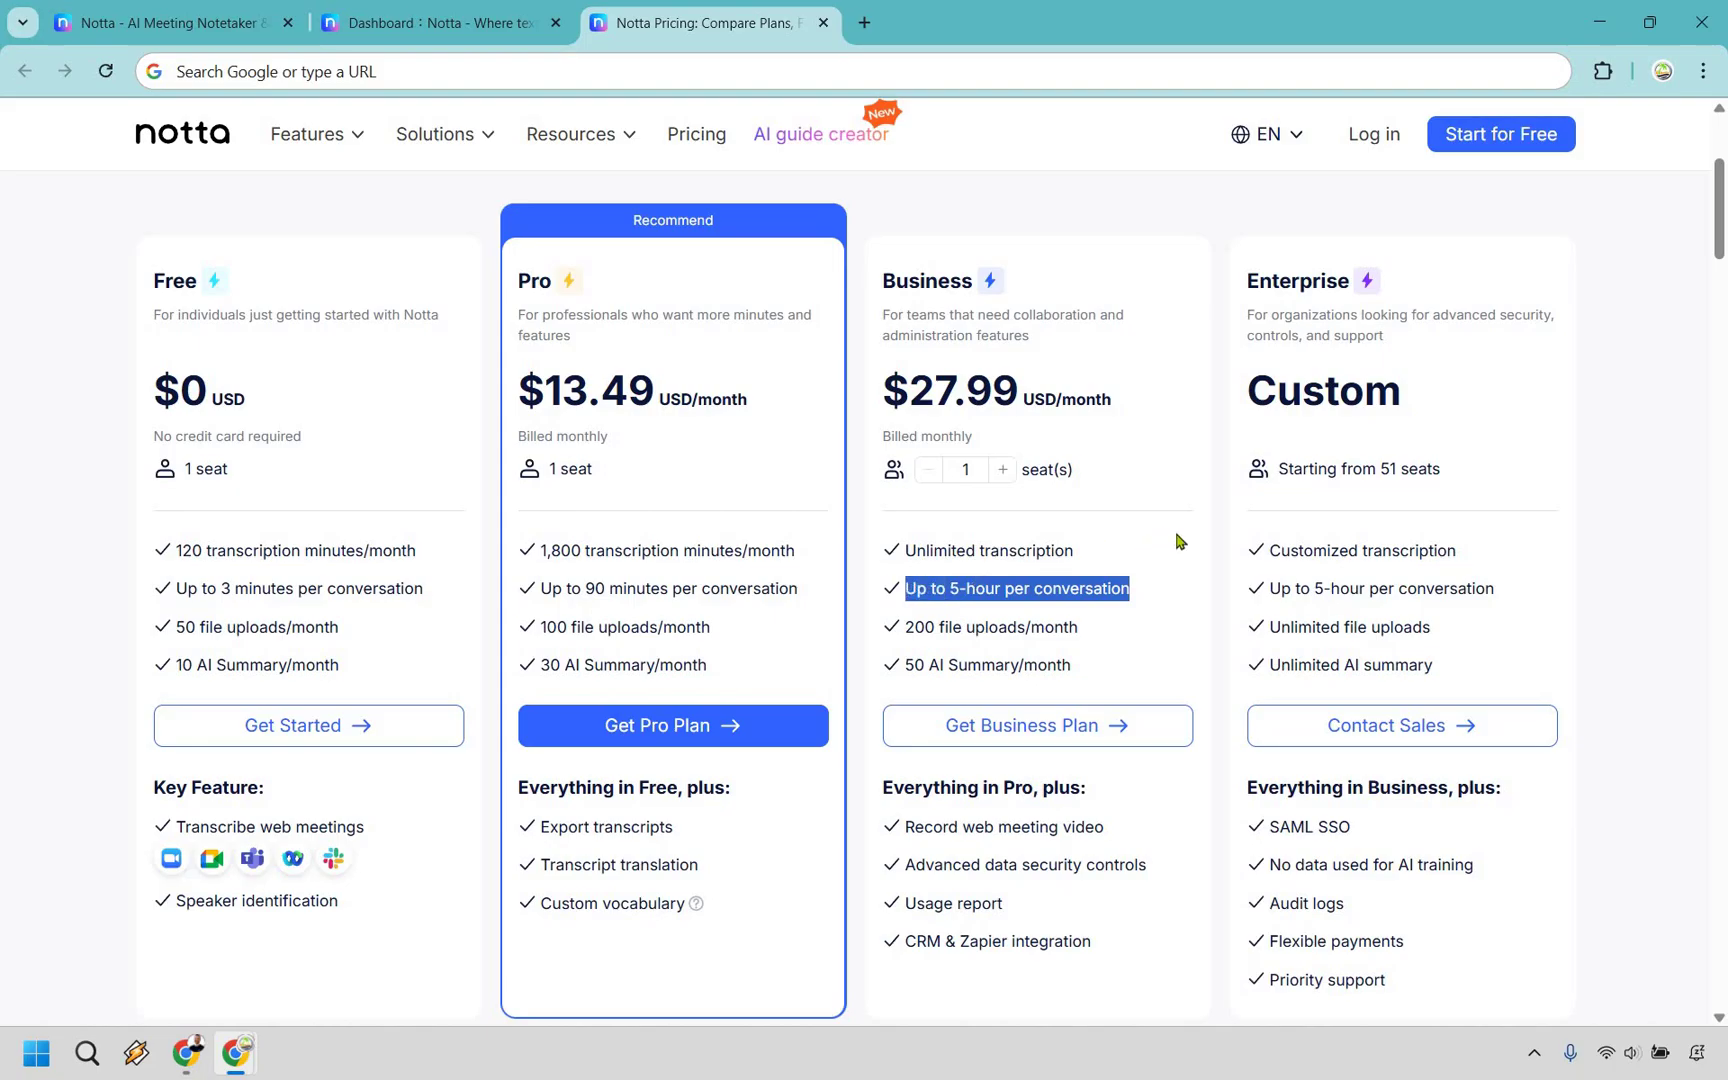
{"action": "left_click", "coordinate": [903, 627]}
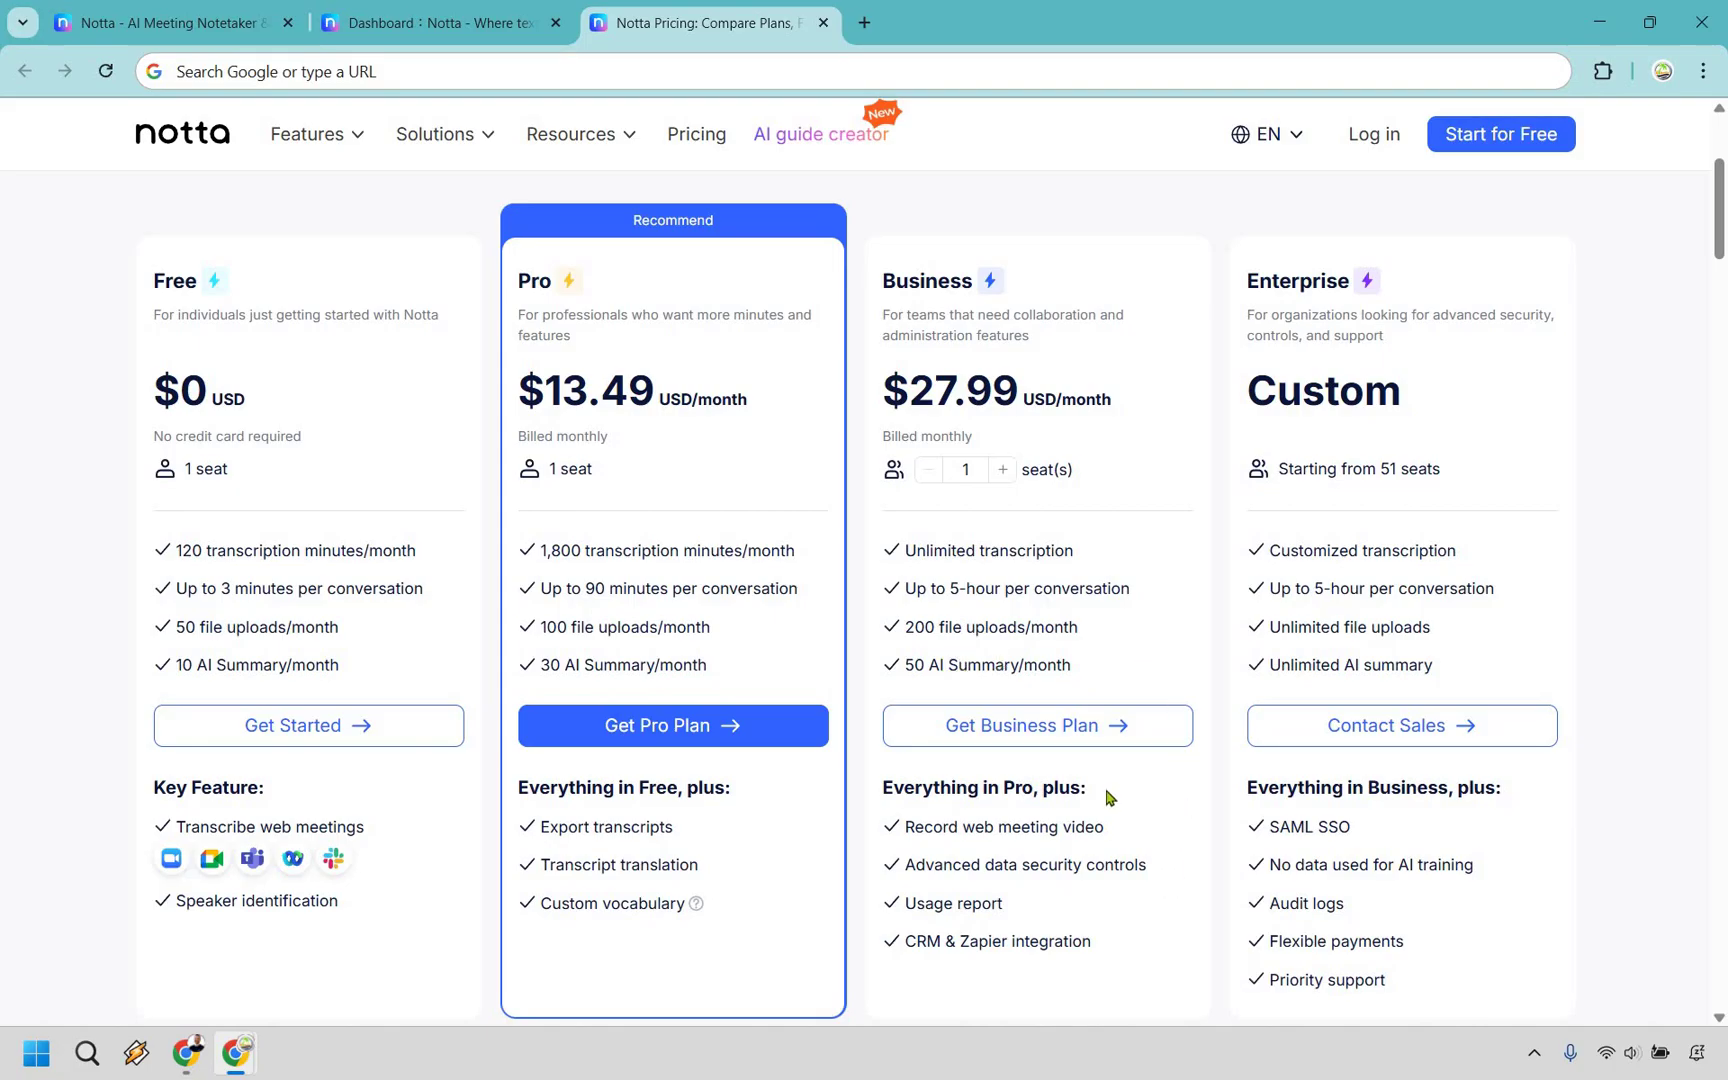
{"action": "triple_click", "coordinate": [880, 797]}
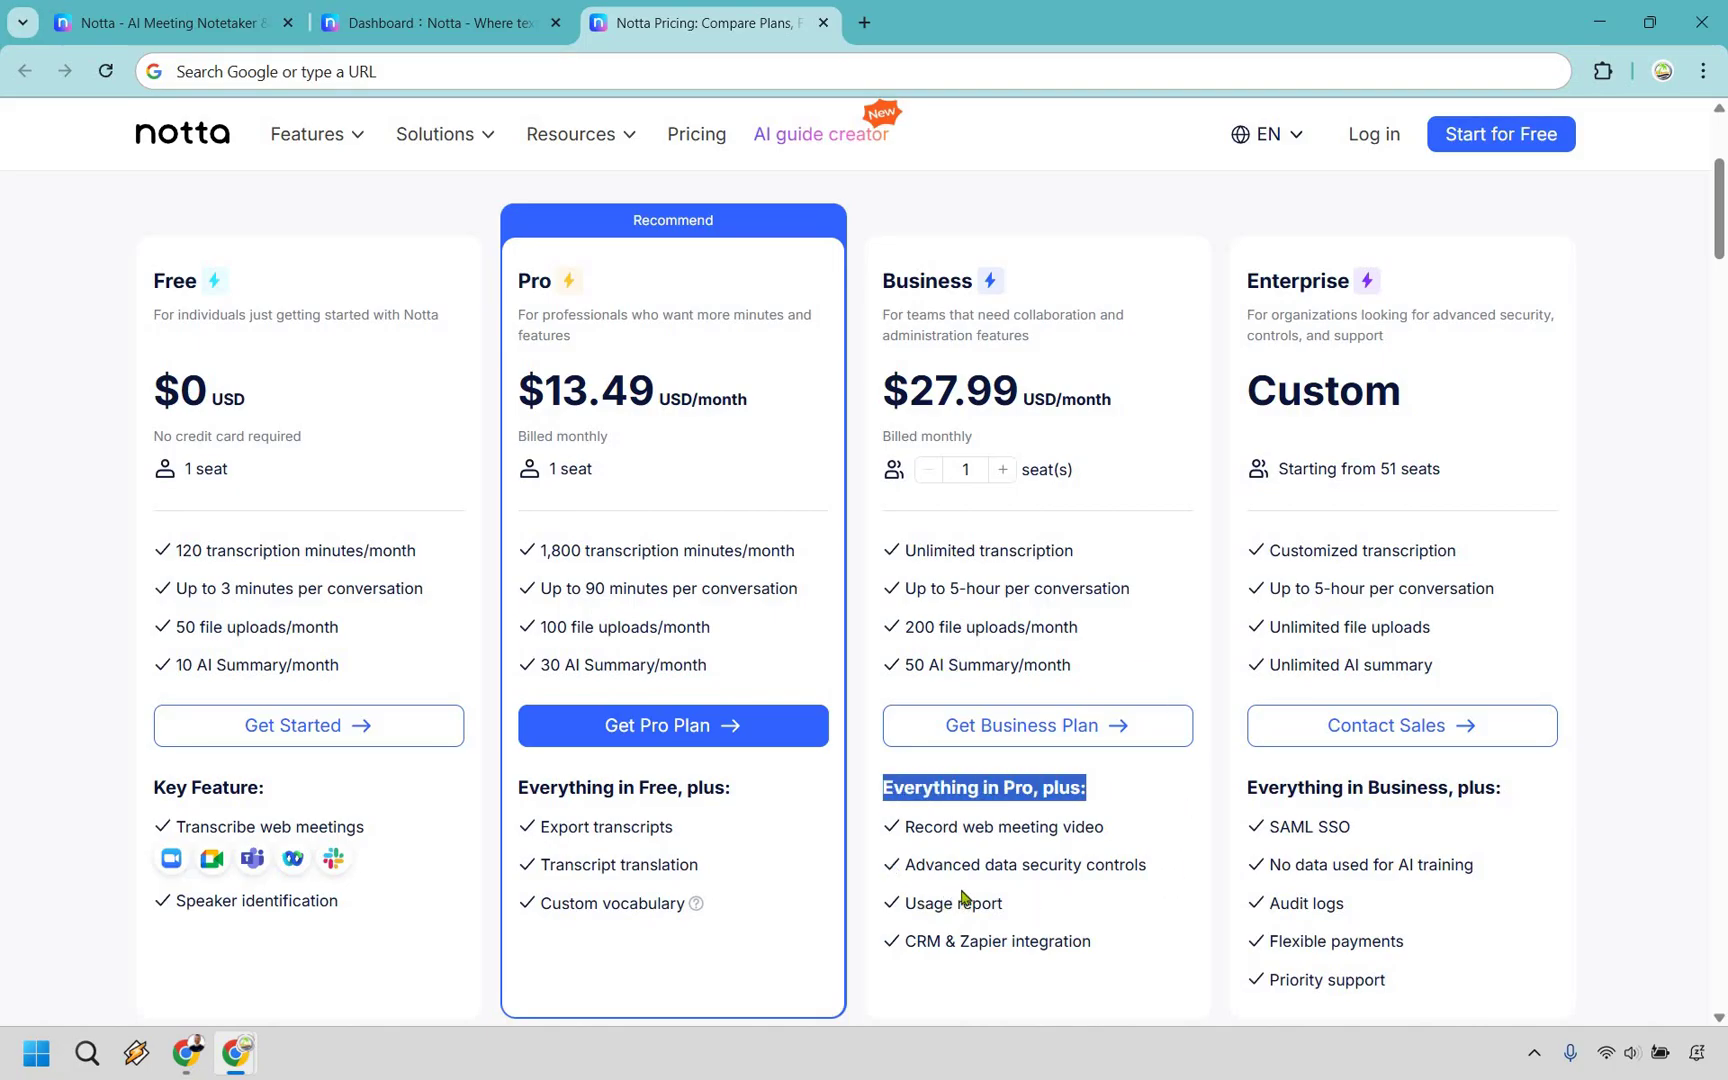
{"action": "left_click", "coordinate": [1490, 375]}
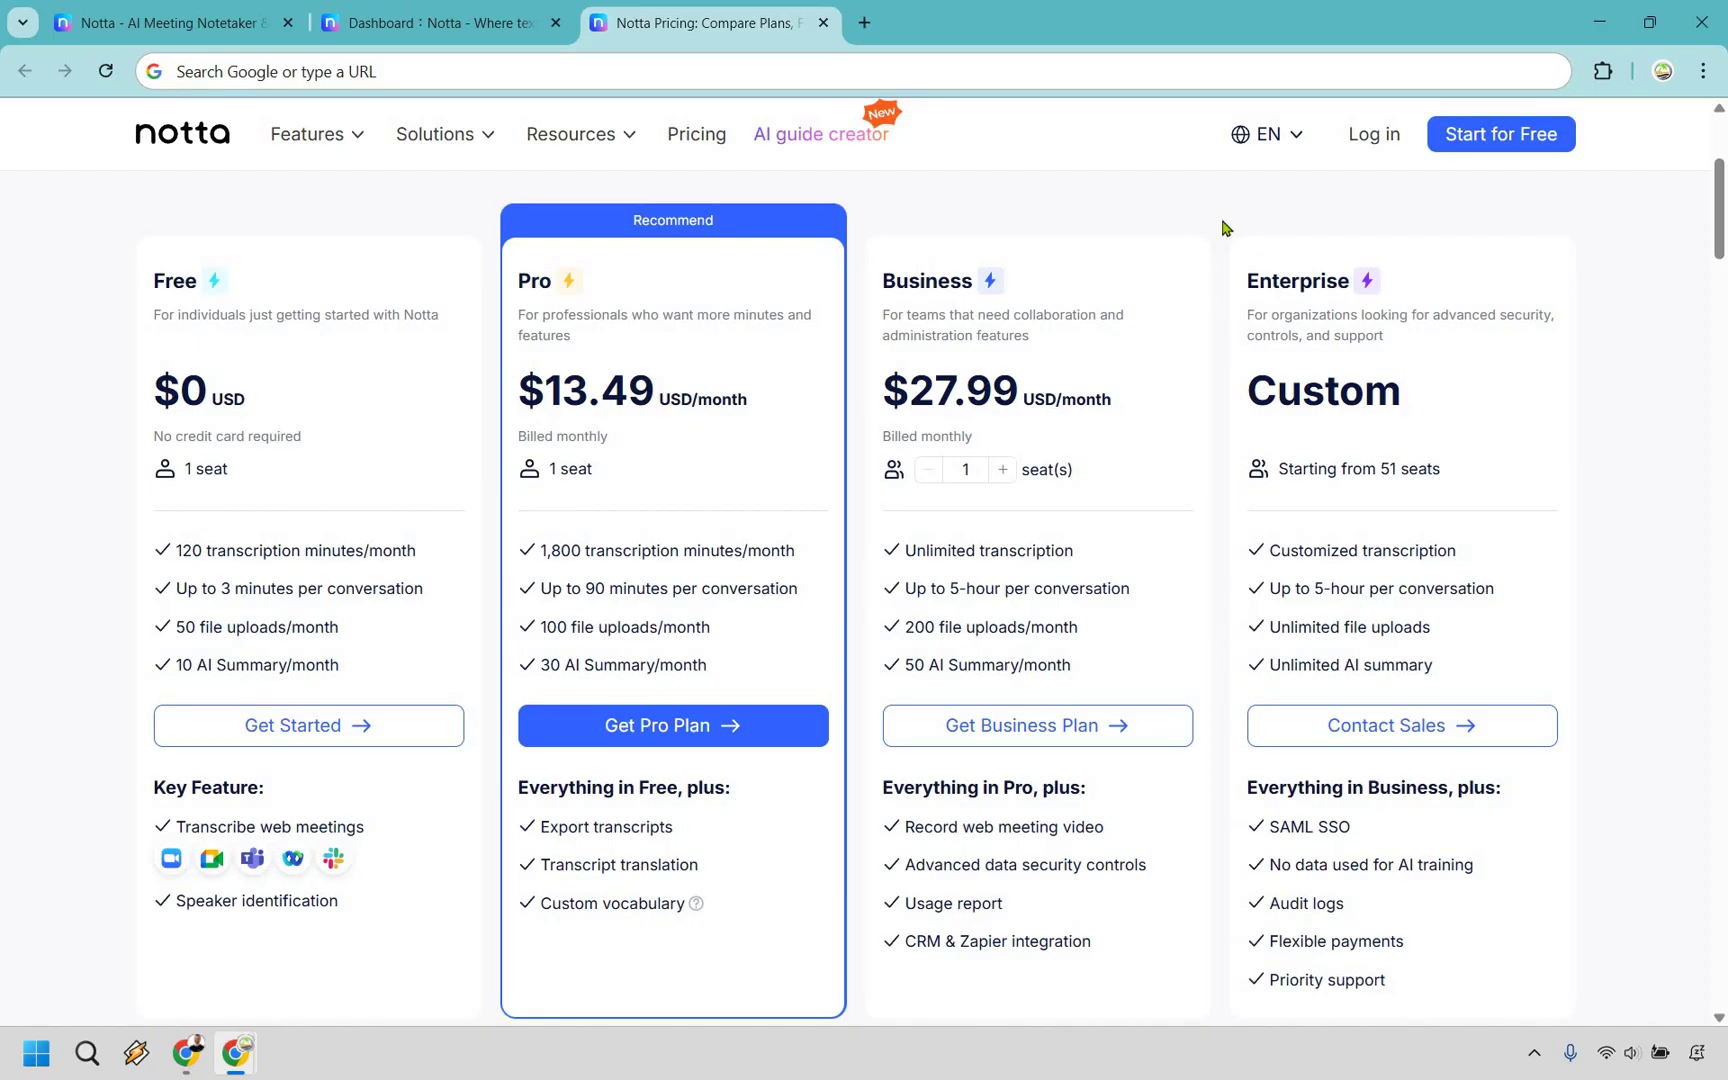
{"action": "left_click", "coordinate": [170, 18]}
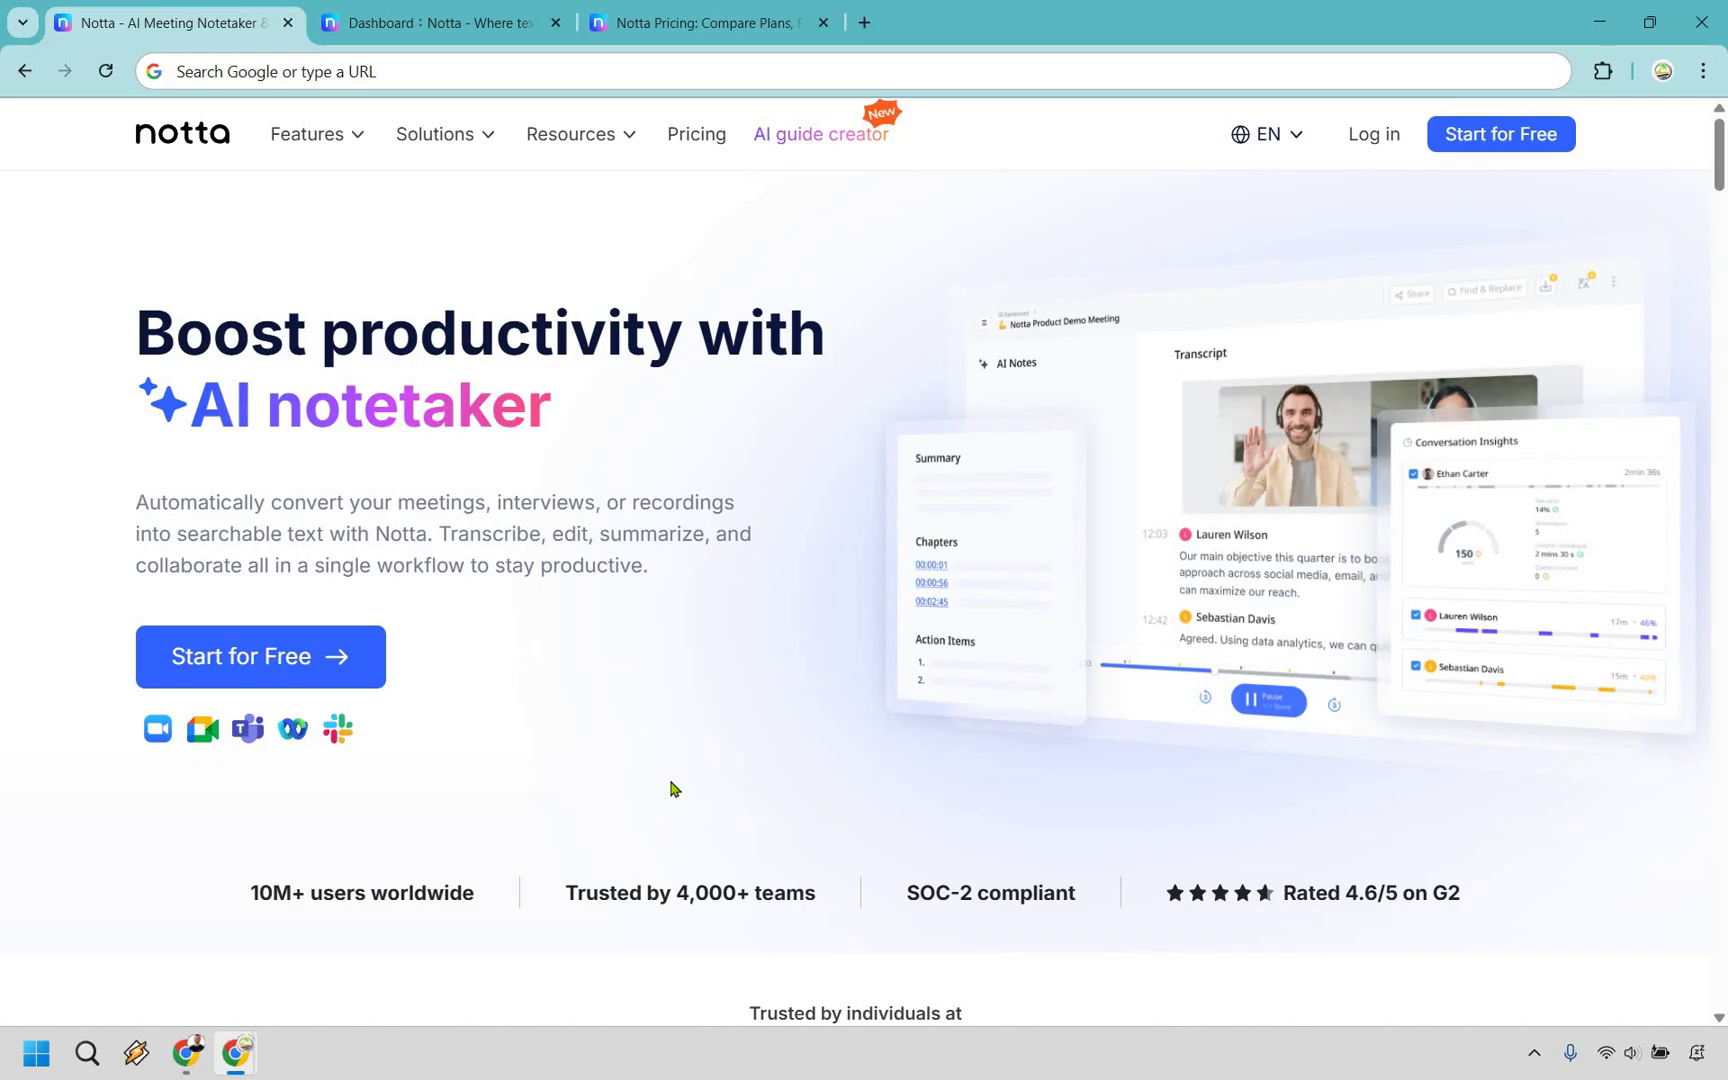
{"action": "left_click", "coordinate": [436, 14]}
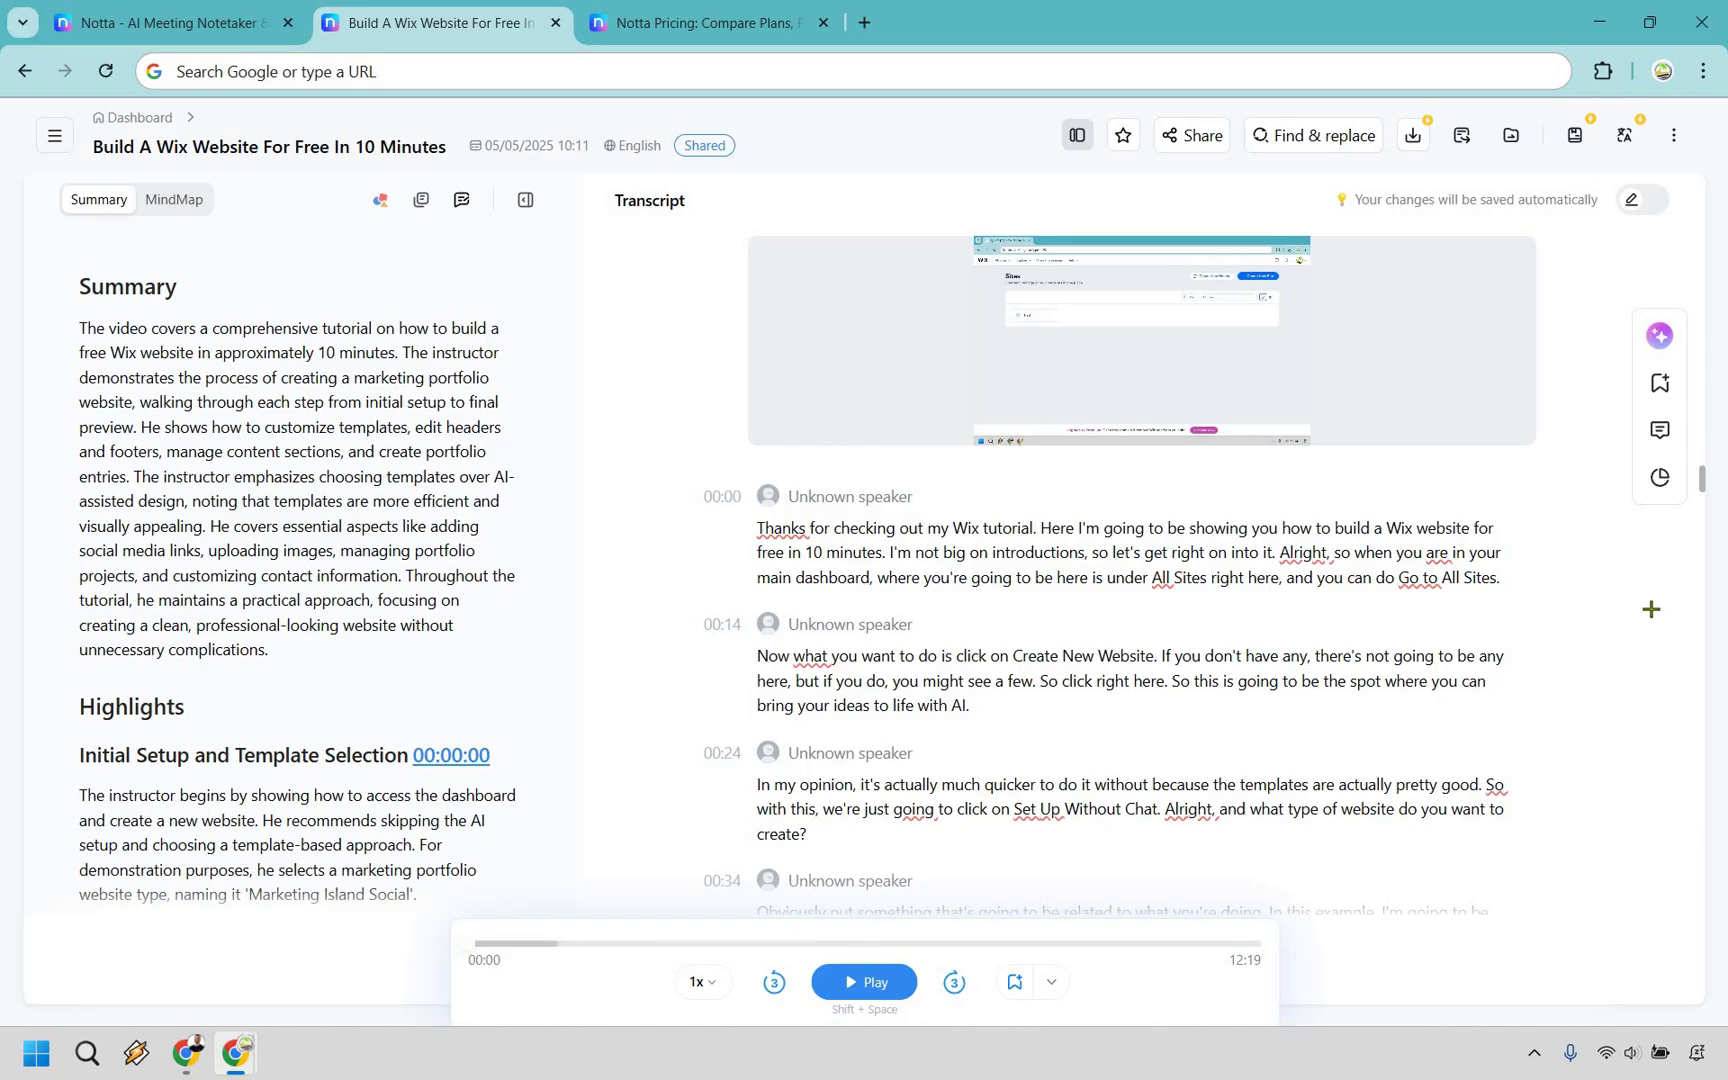
{"action": "key", "text": "ctrl+Tab"}
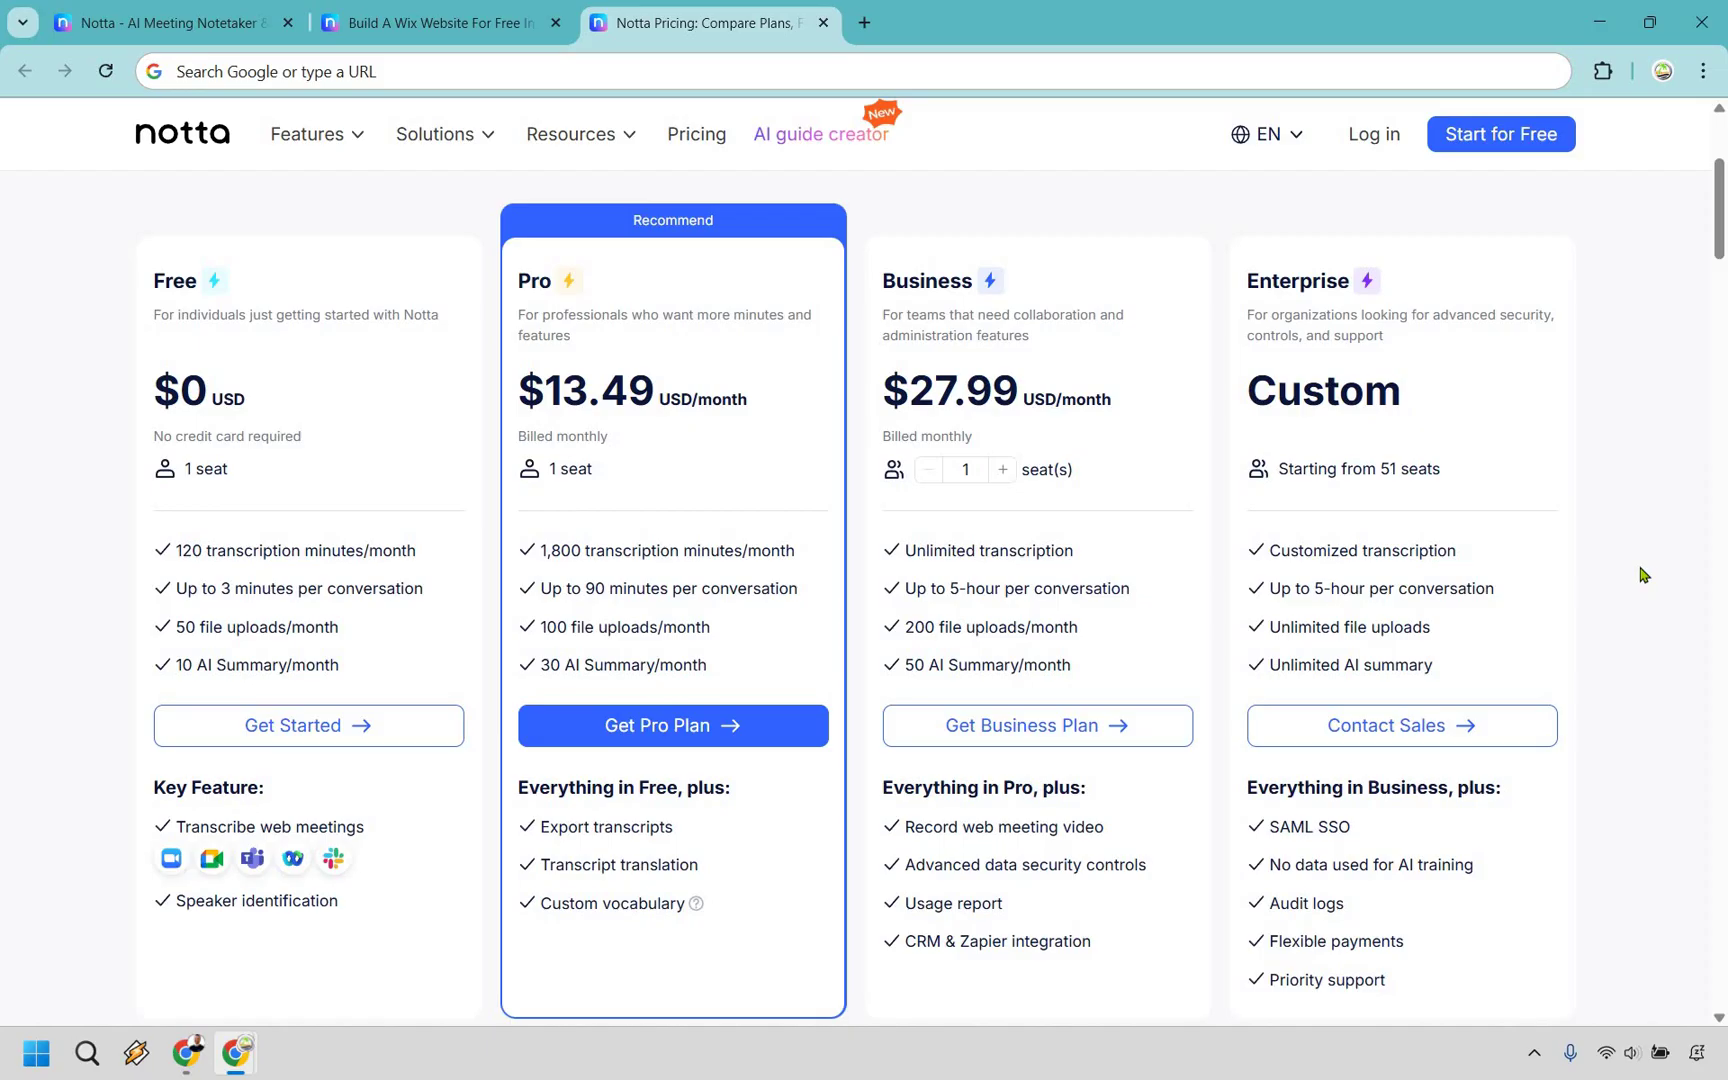
{"action": "key", "text": "ctrl+1"}
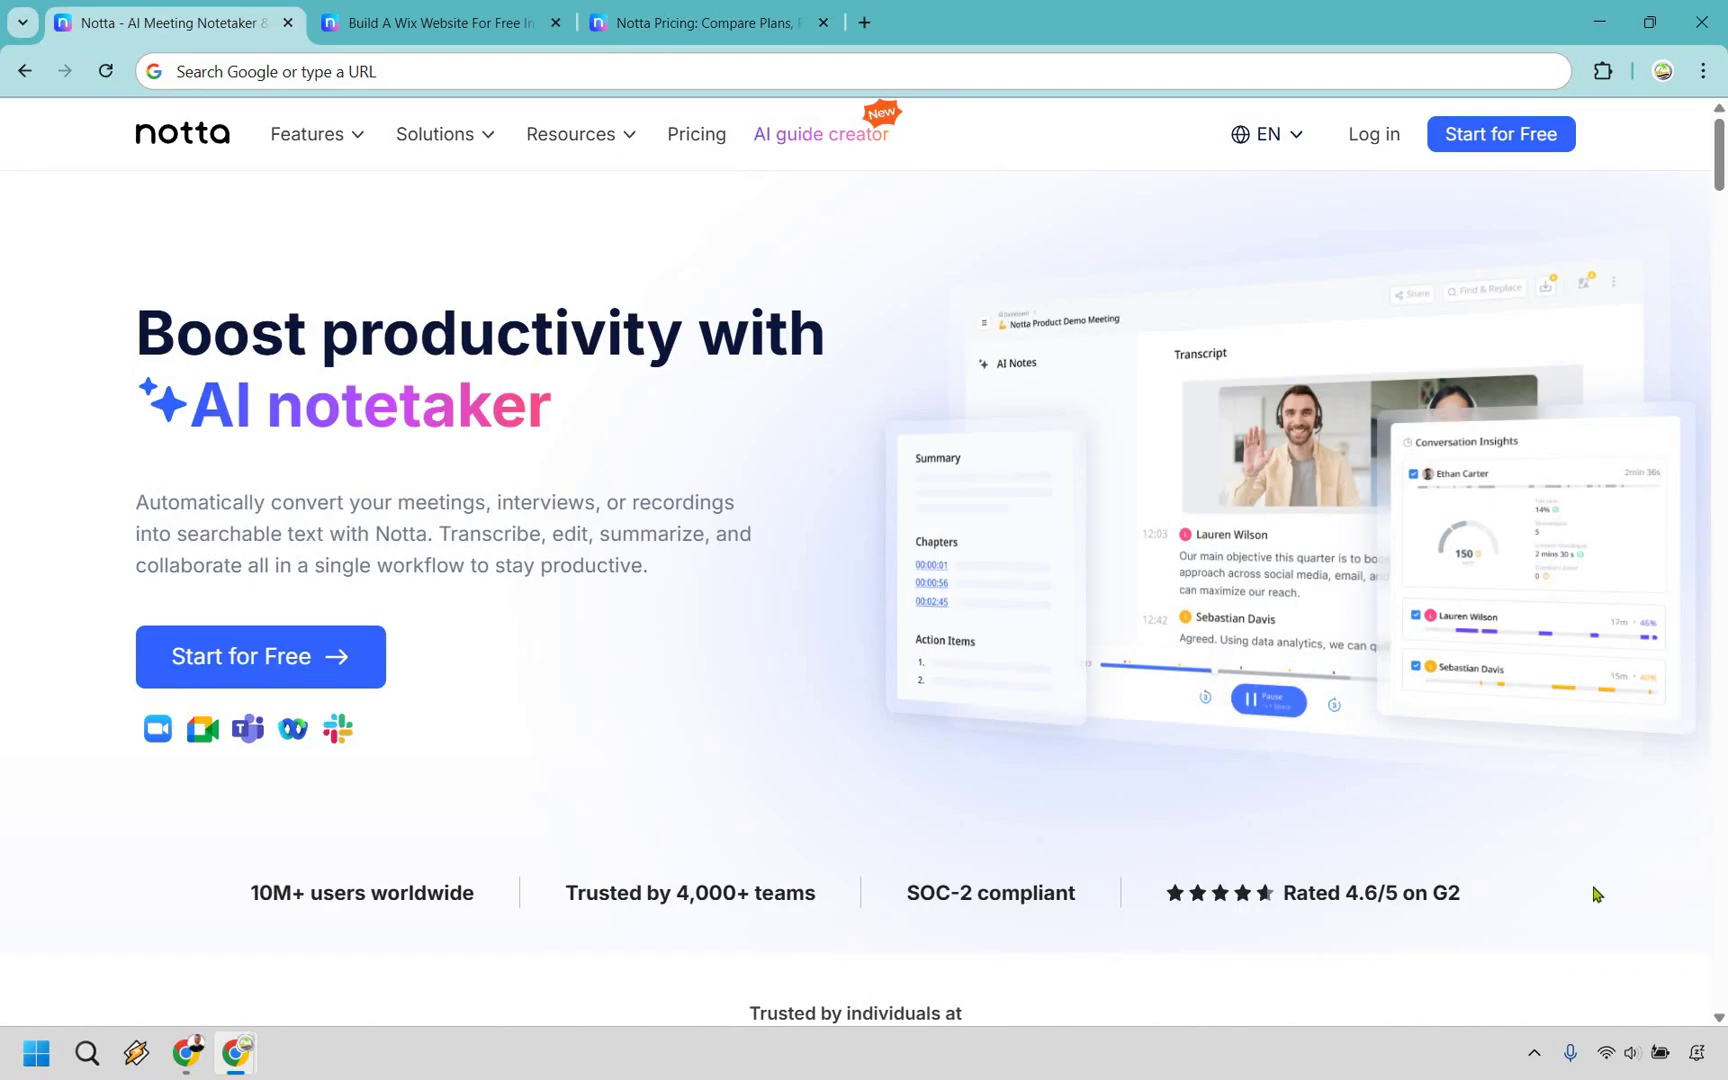